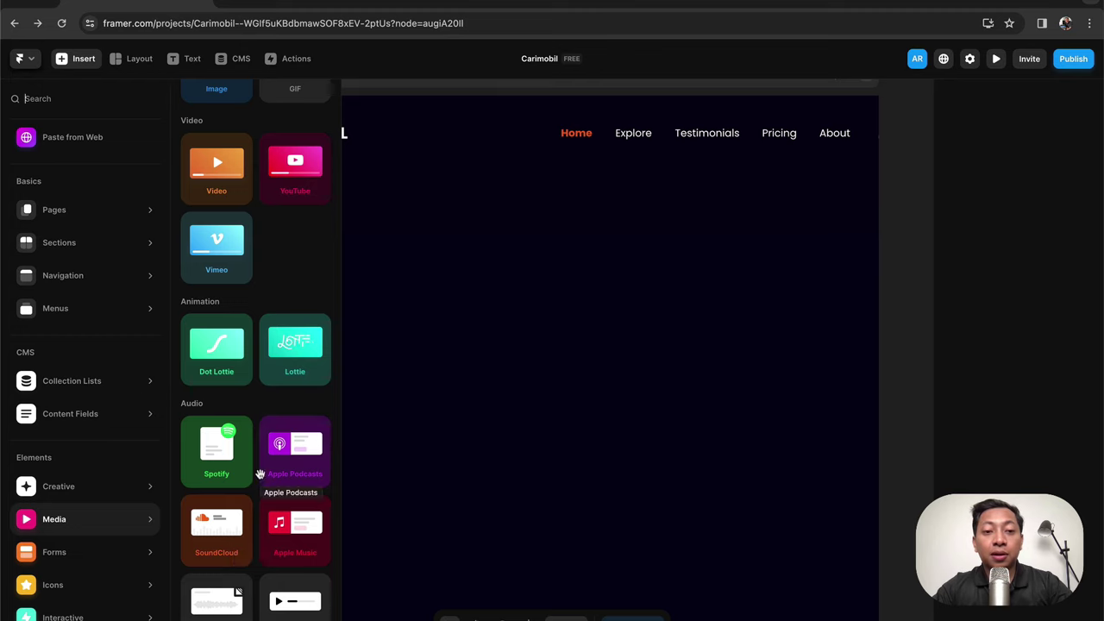
# - Insert an image element and place it inside the Desktop page frame
pyautogui.scroll(2, 259, 480)
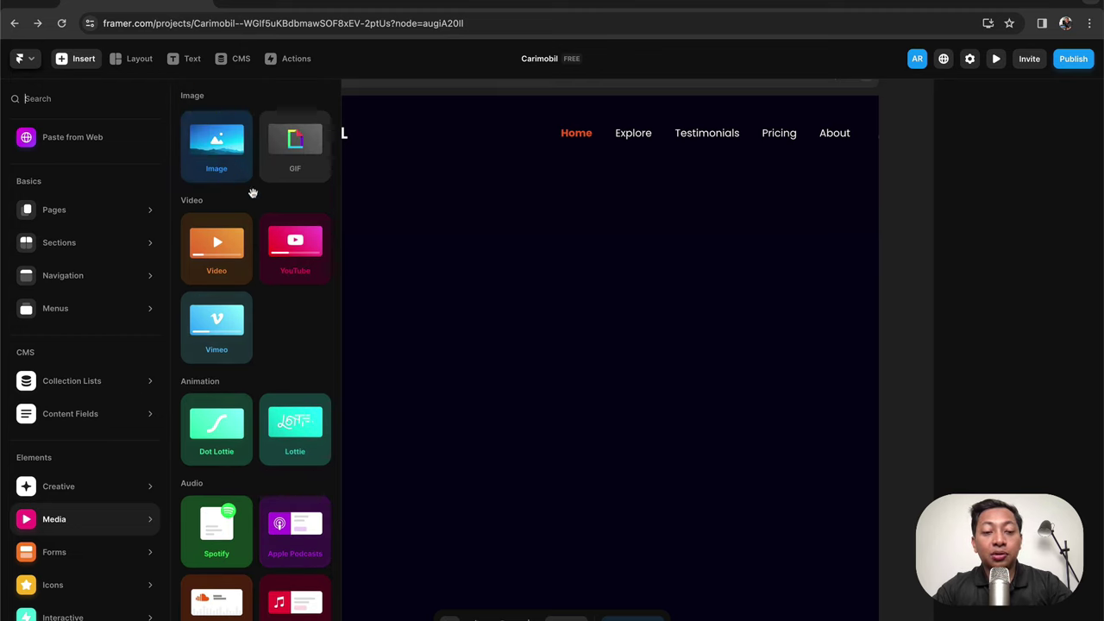
pyautogui.click(223, 143)
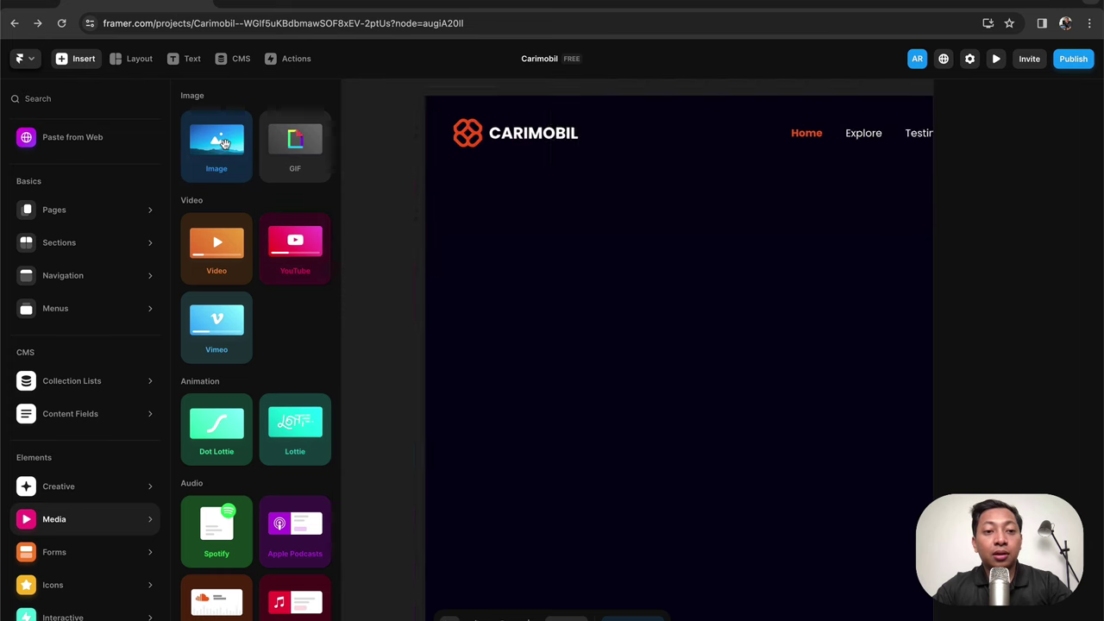
pyautogui.hscroll(8, 386, 223)
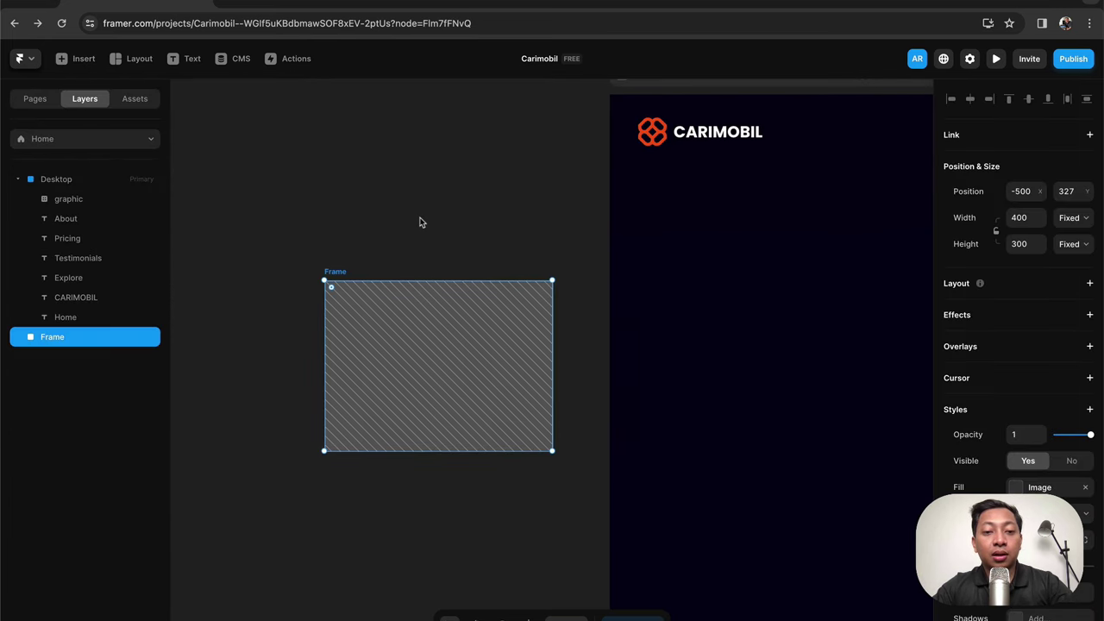
pyautogui.moveTo(310, 313); pyautogui.dragTo(692, 301)
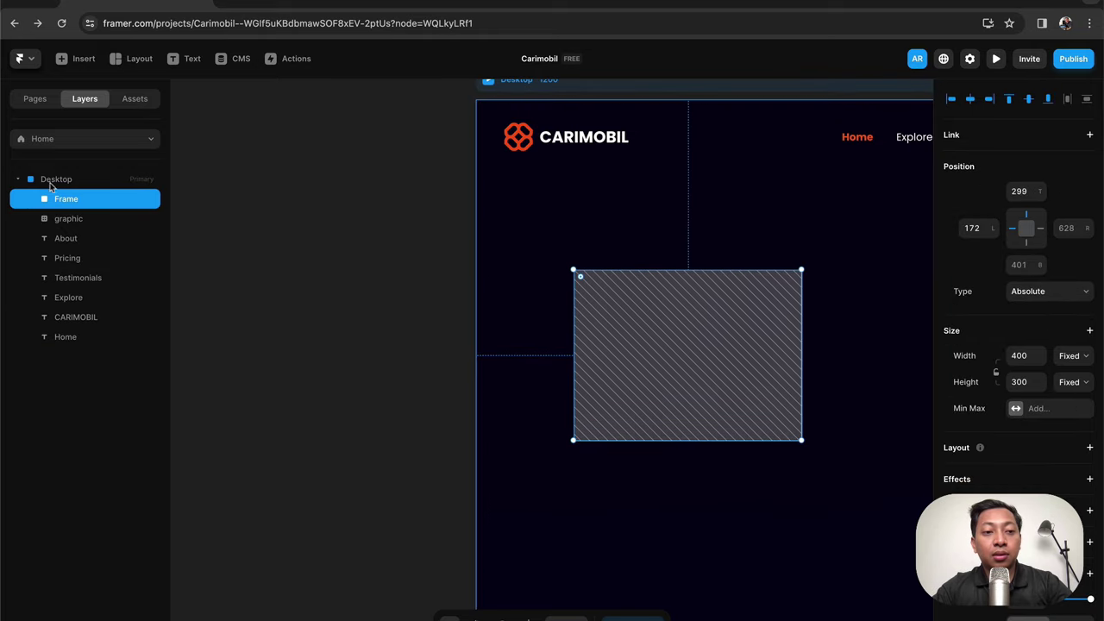
# - Move the image frame below the navigation links, 50 px from the page's right edge and about 179 px from its top
pyautogui.hscroll(8, 254, 209)
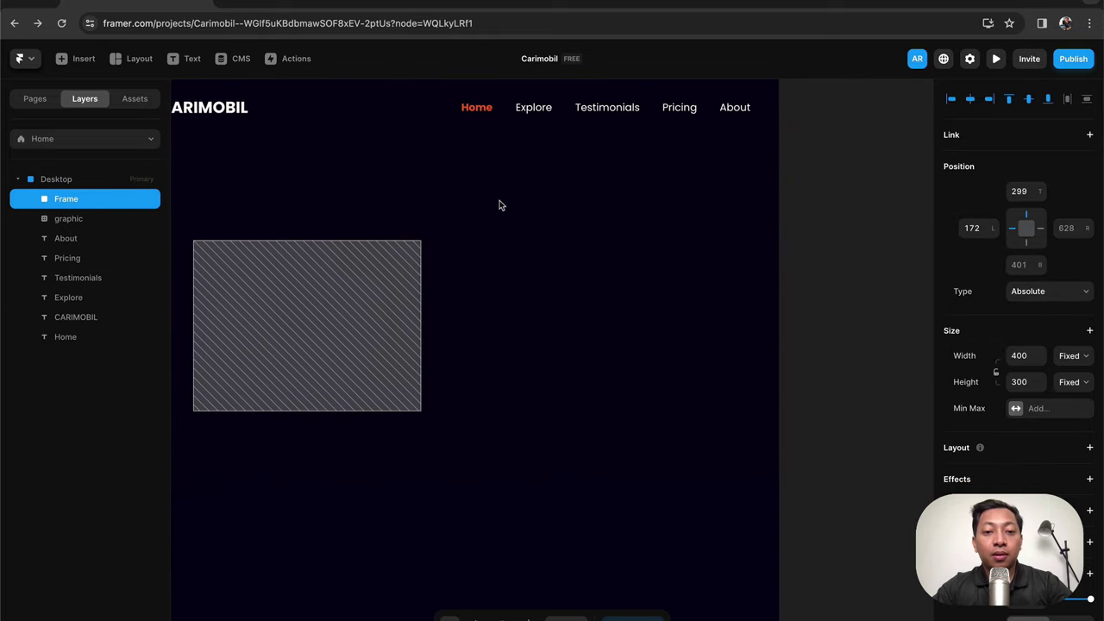
pyautogui.hscroll(-3, 498, 205)
pyautogui.scroll(2, 499, 205)
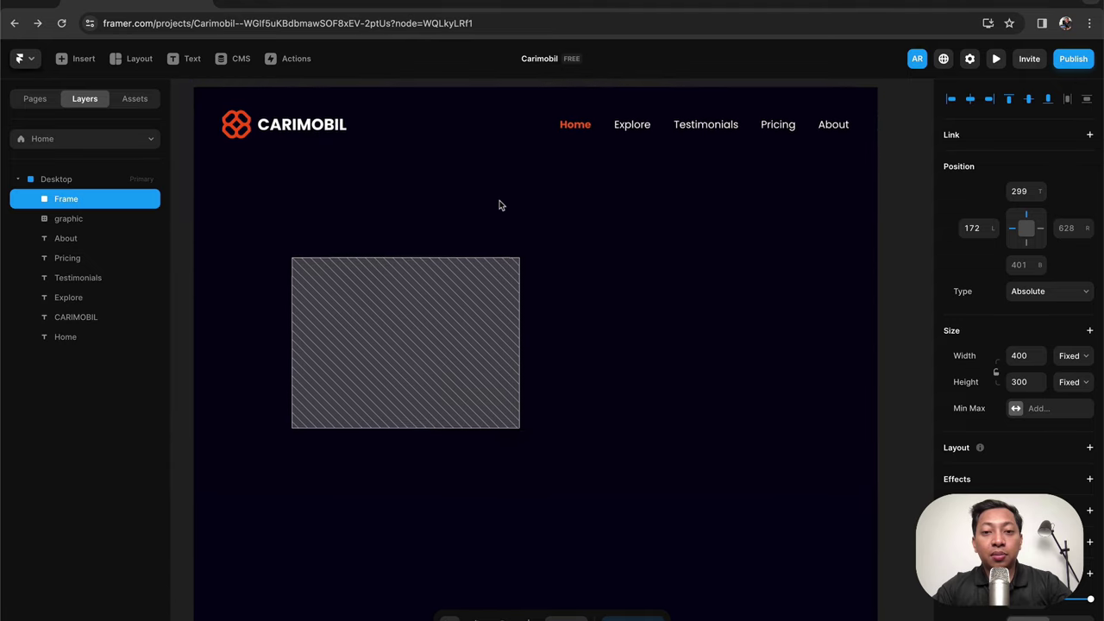
pyautogui.moveTo(456, 314); pyautogui.dragTo(776, 247)
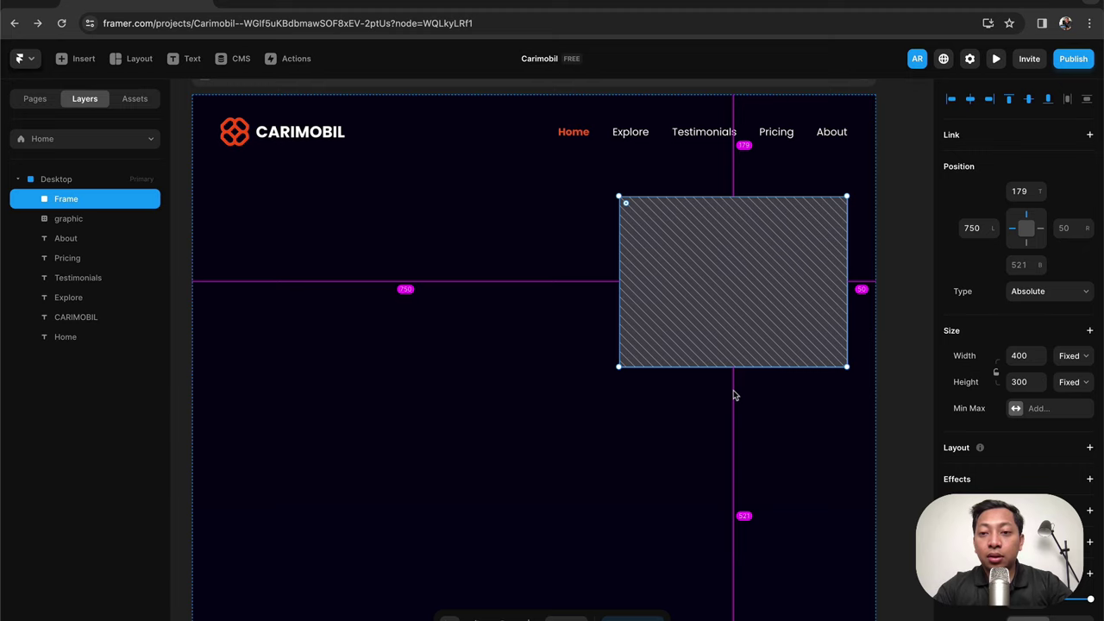
# - Nudge the image frame up to 161 px from the page's top, 70 px below the logo
pyautogui.moveTo(244, 126)
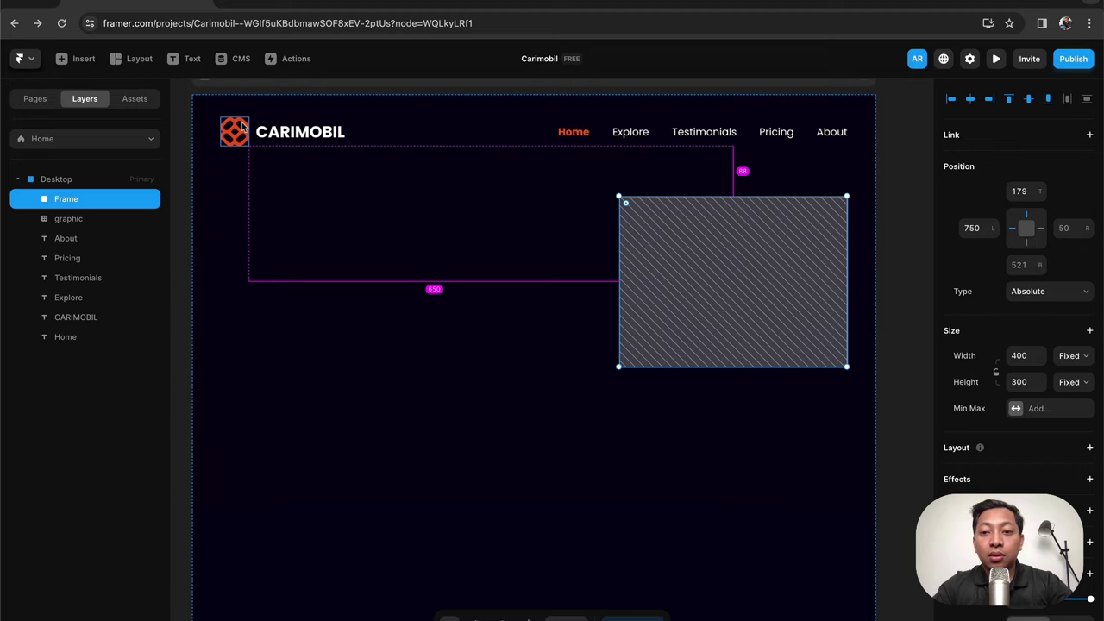
pyautogui.press('Up')
pyautogui.press('Up')
pyautogui.press('Up')
pyautogui.press('Up')
pyautogui.press('Up')
pyautogui.press('Up')
pyautogui.press('Up')
pyautogui.press('Up')
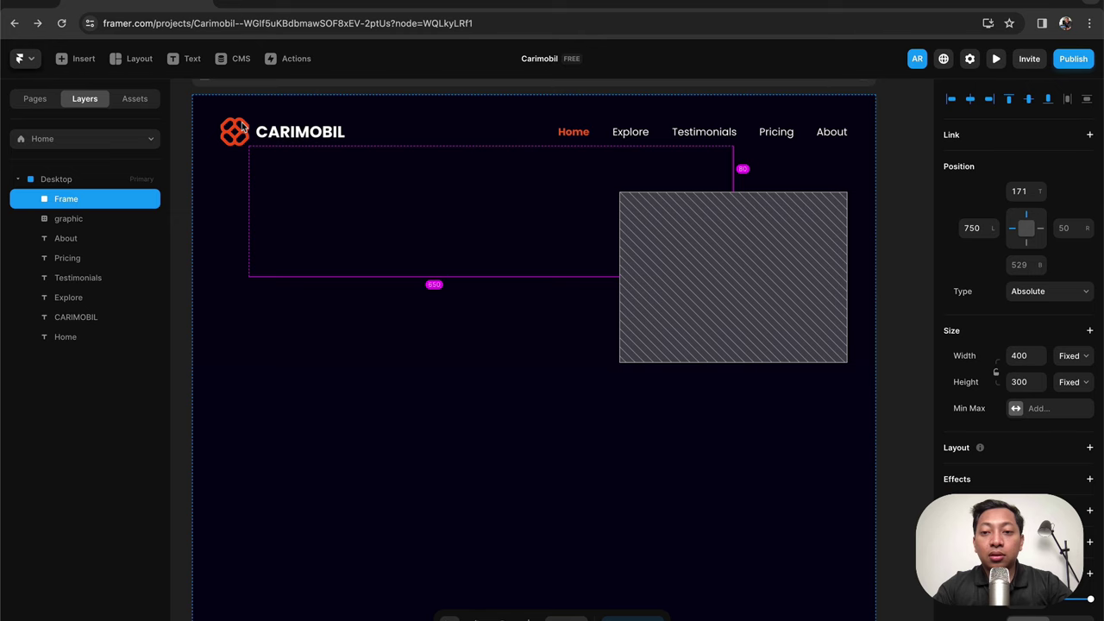
pyautogui.hotkey('shift', 'Up')
# - Resize the image frame to a width of 650 and a height of 450
pyautogui.scroll(-2, 632, 232)
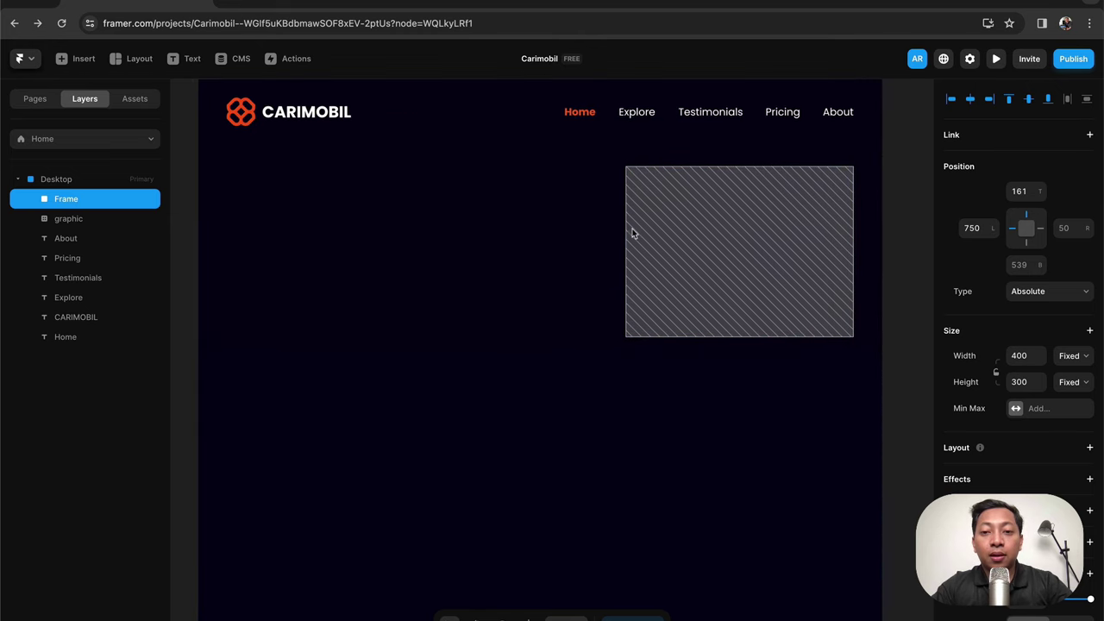
pyautogui.moveTo(629, 233); pyautogui.dragTo(474, 242)
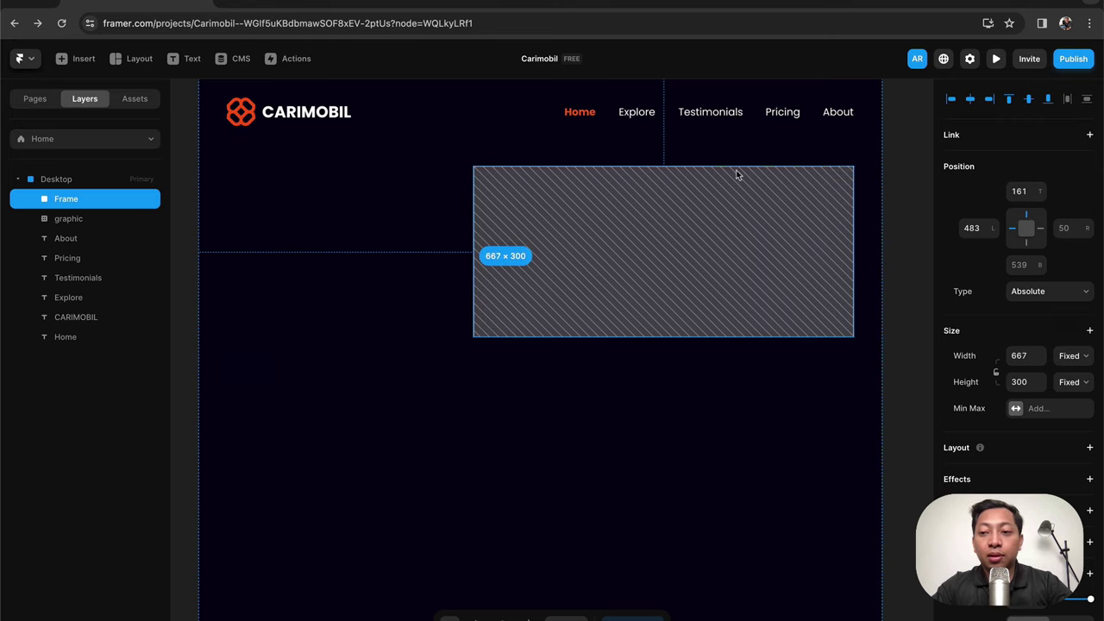
pyautogui.click(1020, 355)
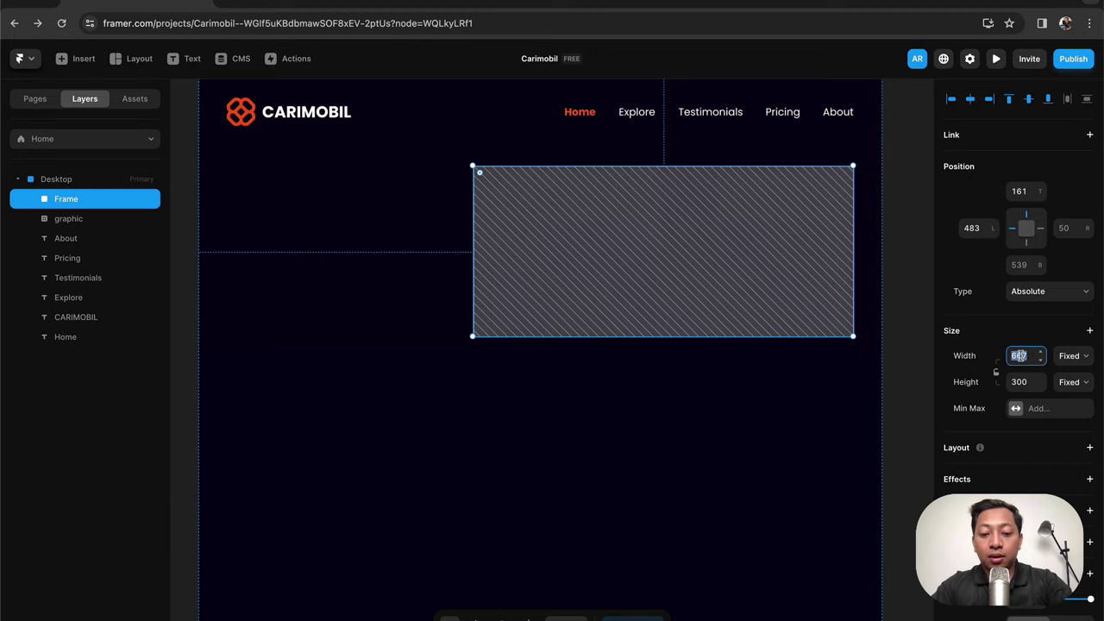
pyautogui.write('650')
pyautogui.scroll(-1, 698, 343)
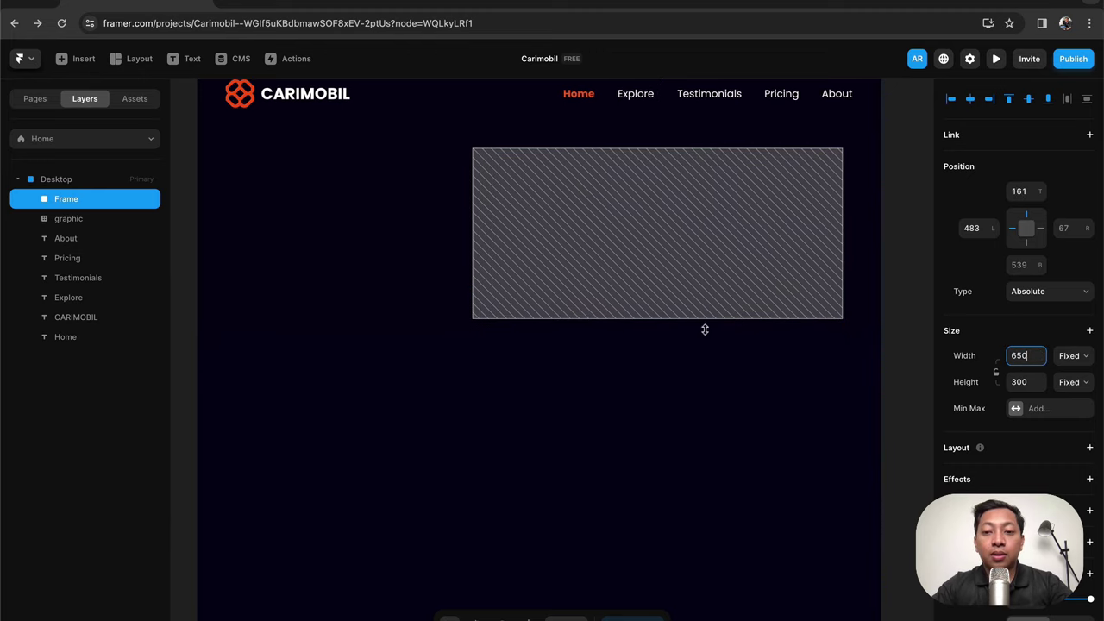
pyautogui.moveTo(702, 318); pyautogui.dragTo(702, 401)
pyautogui.click(1021, 382)
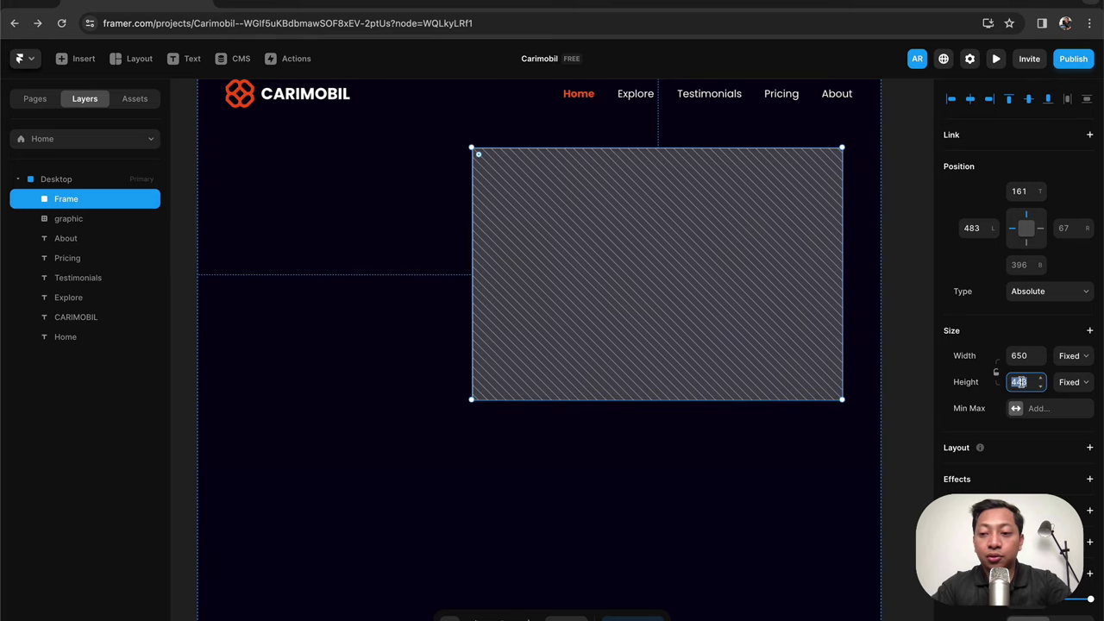
pyautogui.press('Return')
pyautogui.scroll(1, 779, 357)
pyautogui.hscroll(-1, 778, 357)
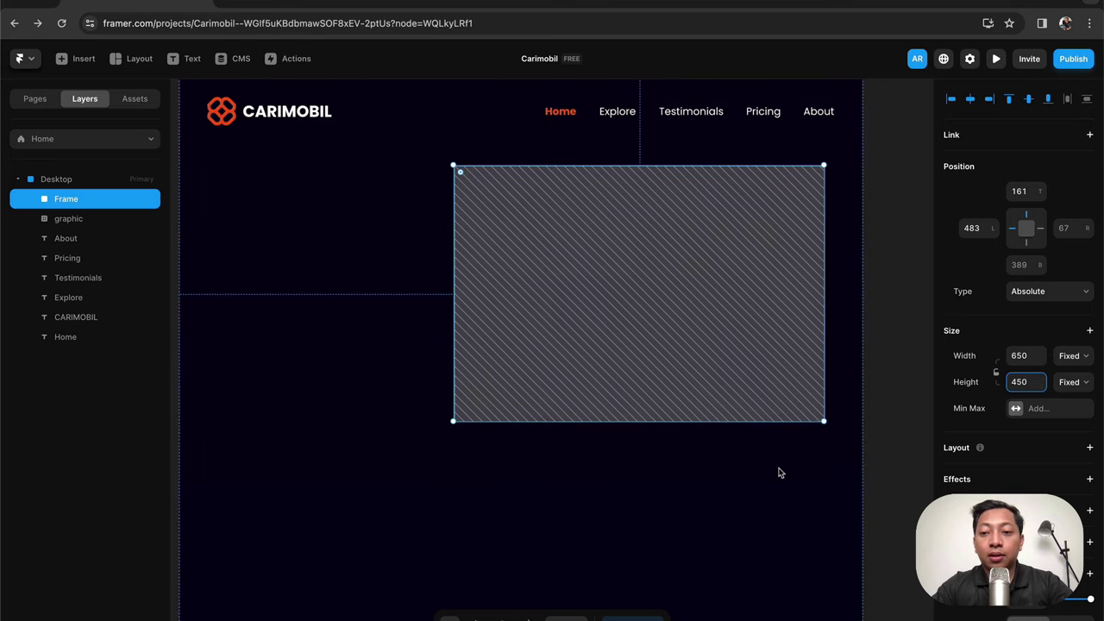
# - Nudge the image frame right to a left offset of 500, leaving 50 px to the page's right edge
pyautogui.press('Escape')
pyautogui.press('alt')
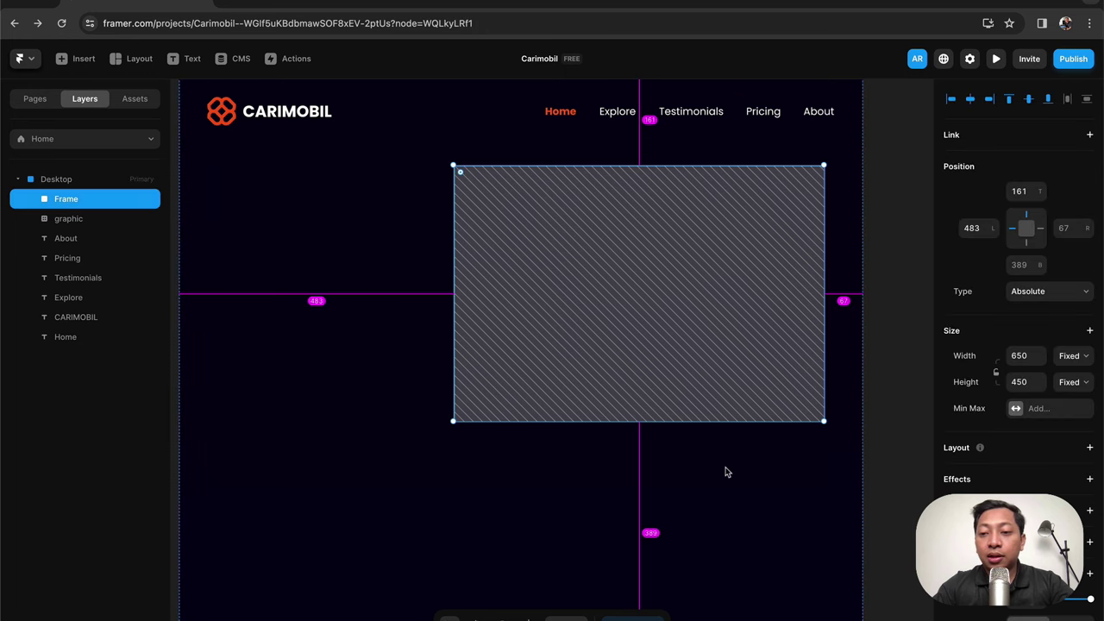
pyautogui.press('Right')
pyautogui.press('Right')
pyautogui.press('Right')
pyautogui.press('Right')
pyautogui.press('Right')
pyautogui.press('Right')
pyautogui.press('Right')
pyautogui.press('Right')
pyautogui.press('Right')
pyautogui.press('Right')
pyautogui.press('Right')
pyautogui.press('Right')
pyautogui.press('Right')
pyautogui.press('Right')
pyautogui.press('Right')
pyautogui.press('Right')
pyautogui.press('Right')
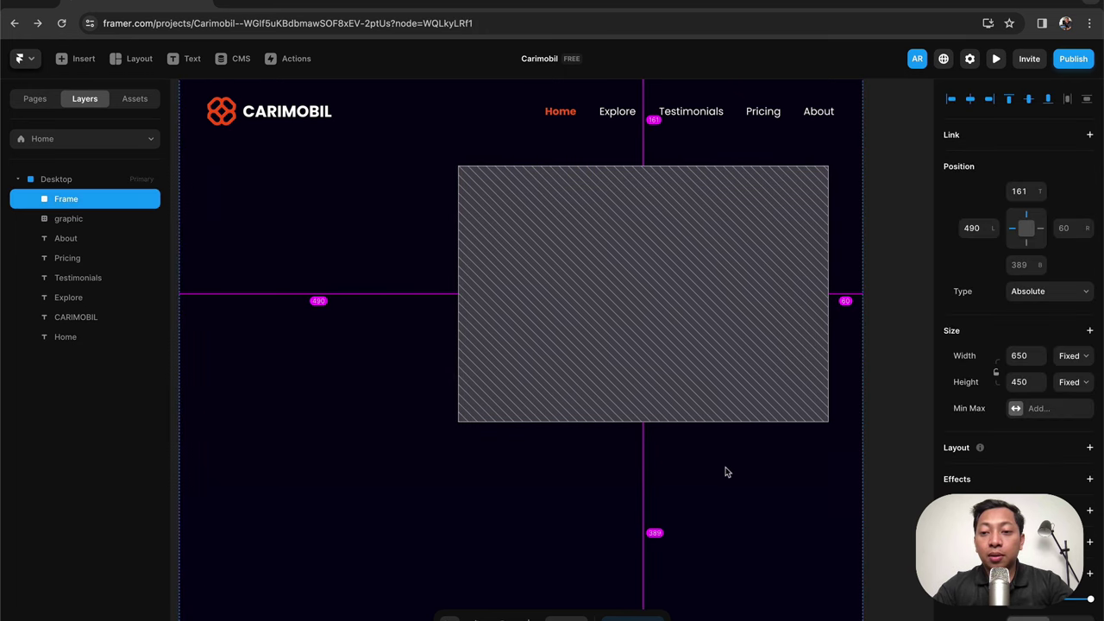
pyautogui.moveTo(219, 125)
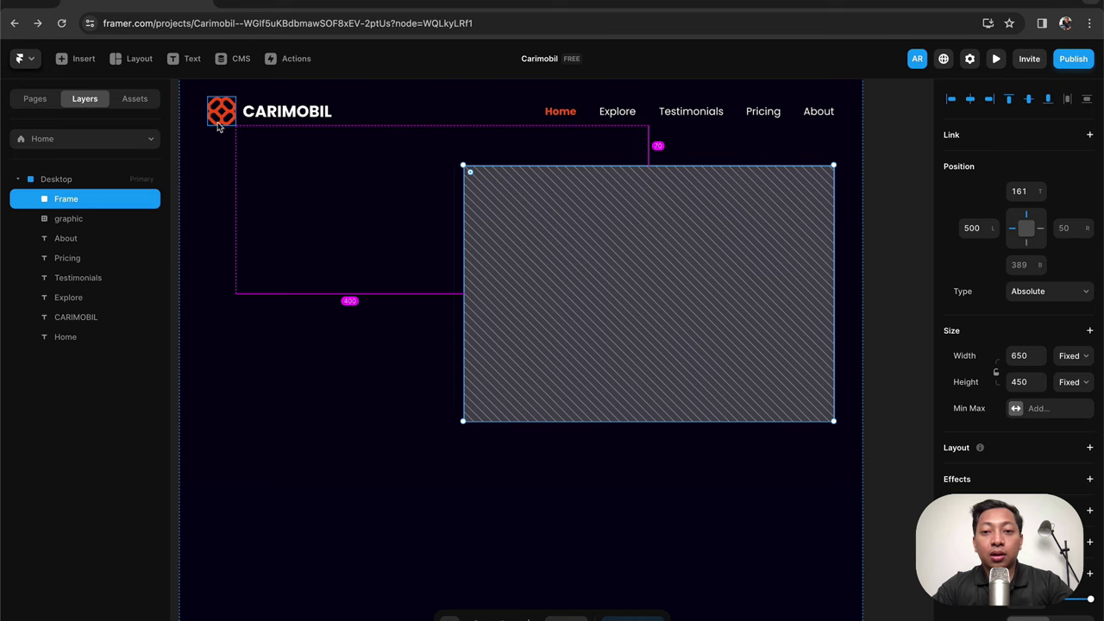
pyautogui.scroll(1, 526, 215)
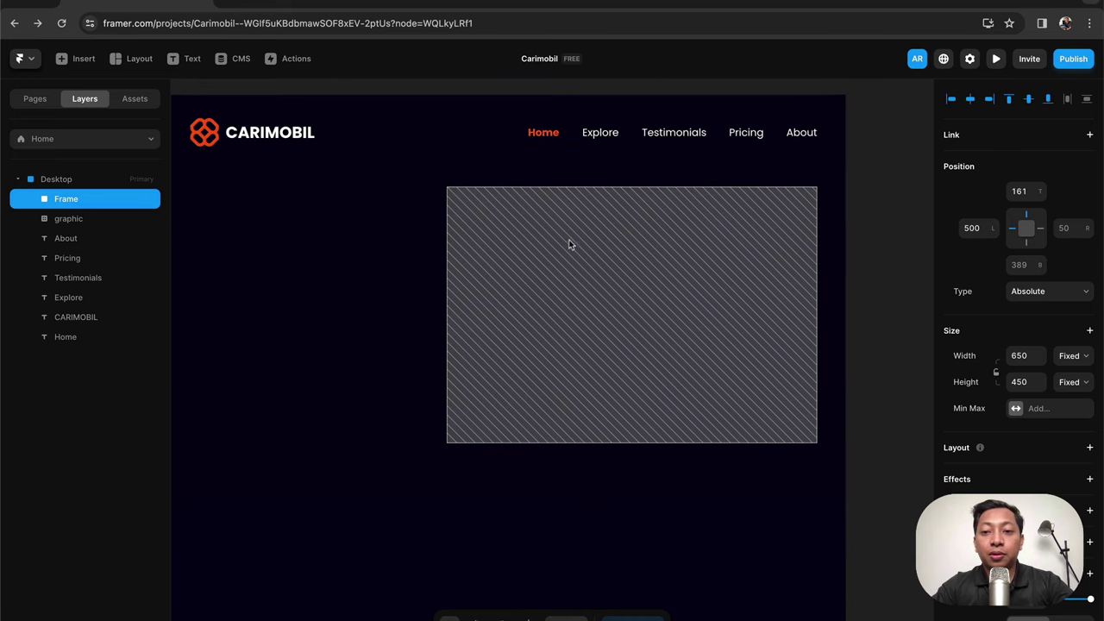
pyautogui.click(876, 241)
pyautogui.hscroll(-3, 876, 245)
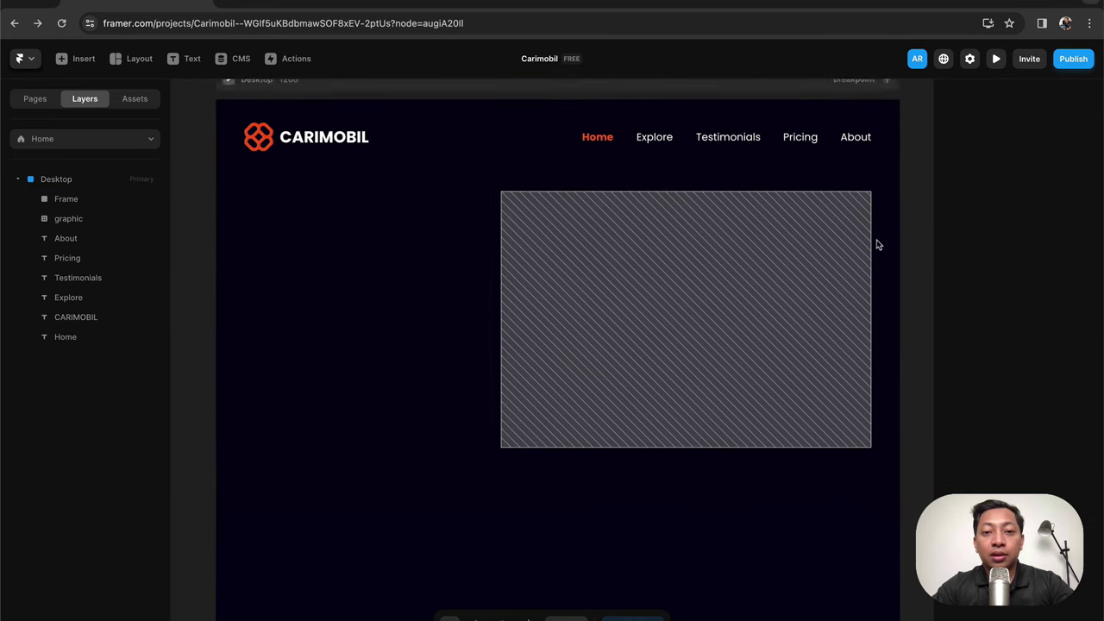
pyautogui.hscroll(2, 878, 244)
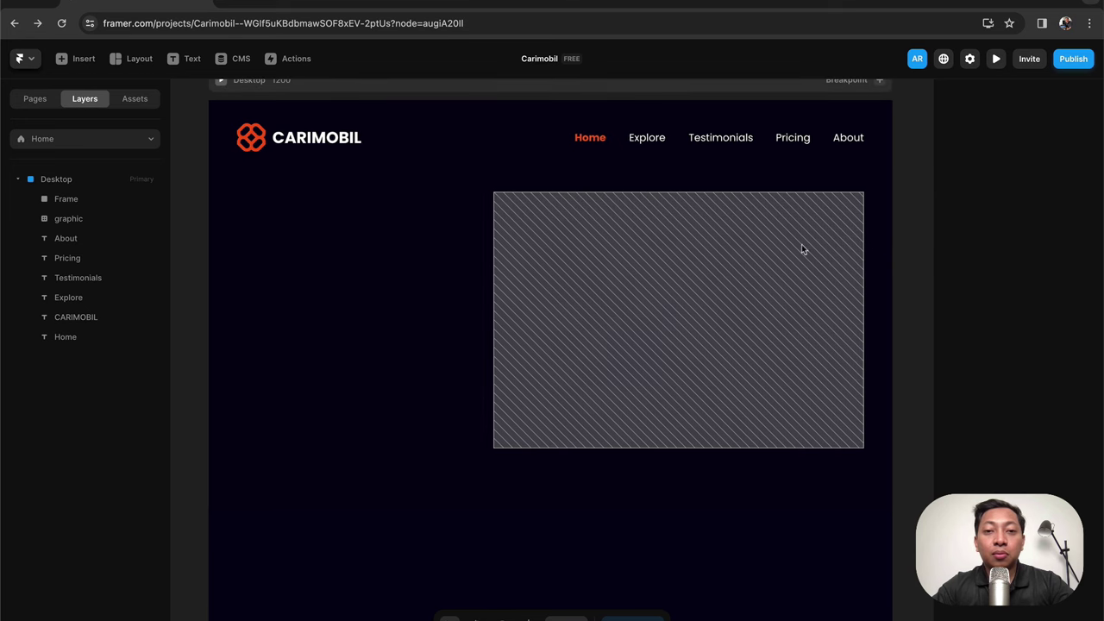
pyautogui.scroll(1, 770, 255)
pyautogui.hscroll(-1, 770, 255)
pyautogui.scroll(-1, 770, 255)
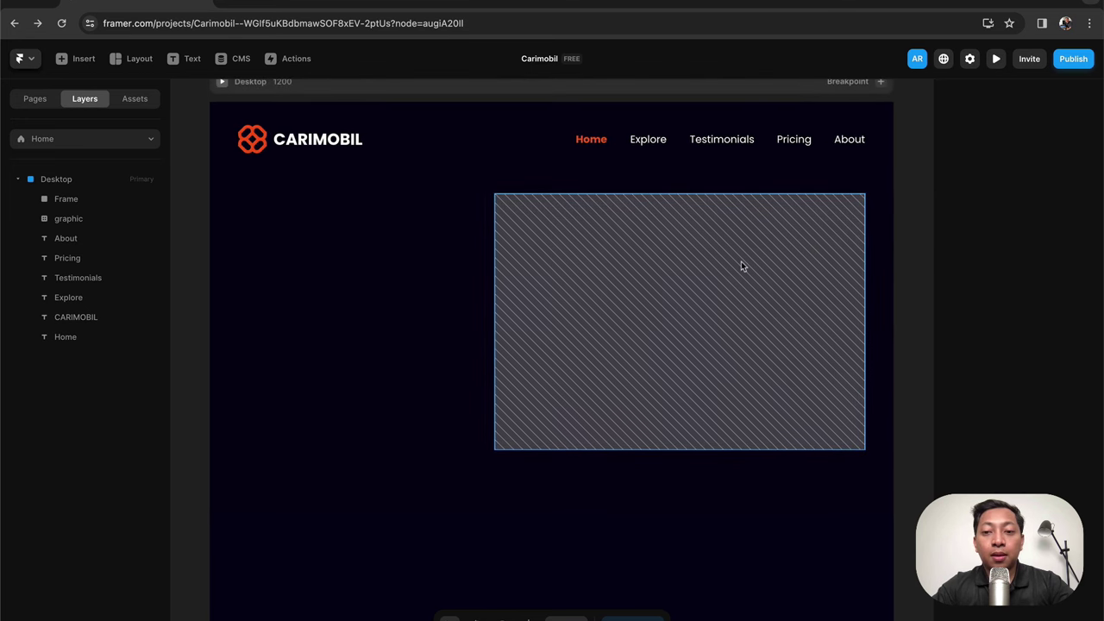
# - Fill the image frame with "magang online flutter app development content editor dibayar buildwithangga.png" from the Downloads folder
pyautogui.click(741, 266)
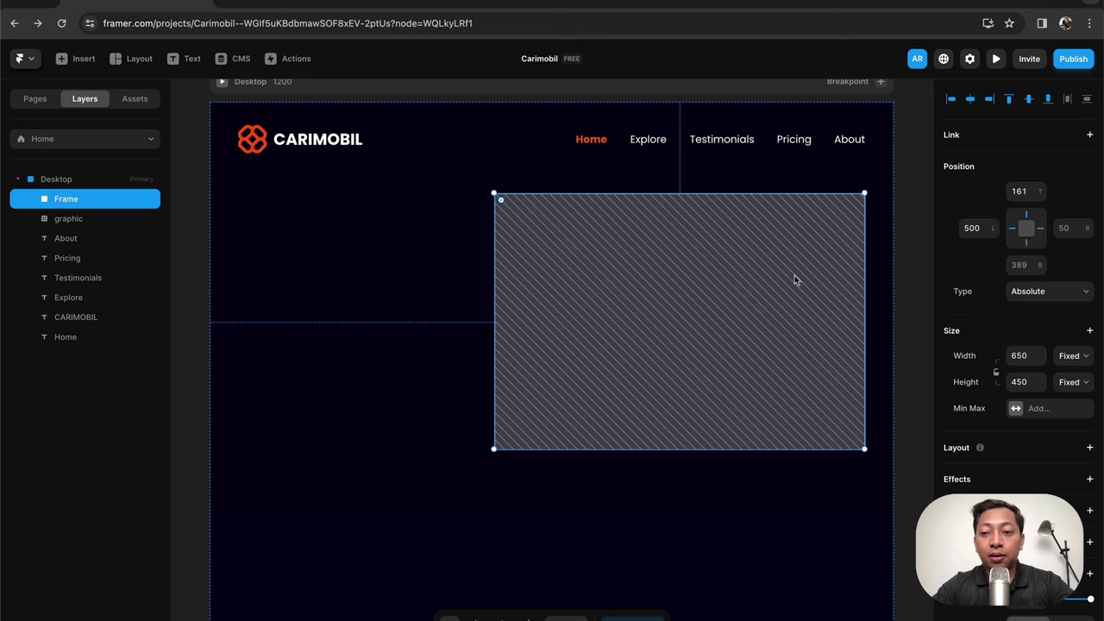
pyautogui.scroll(-5, 989, 322)
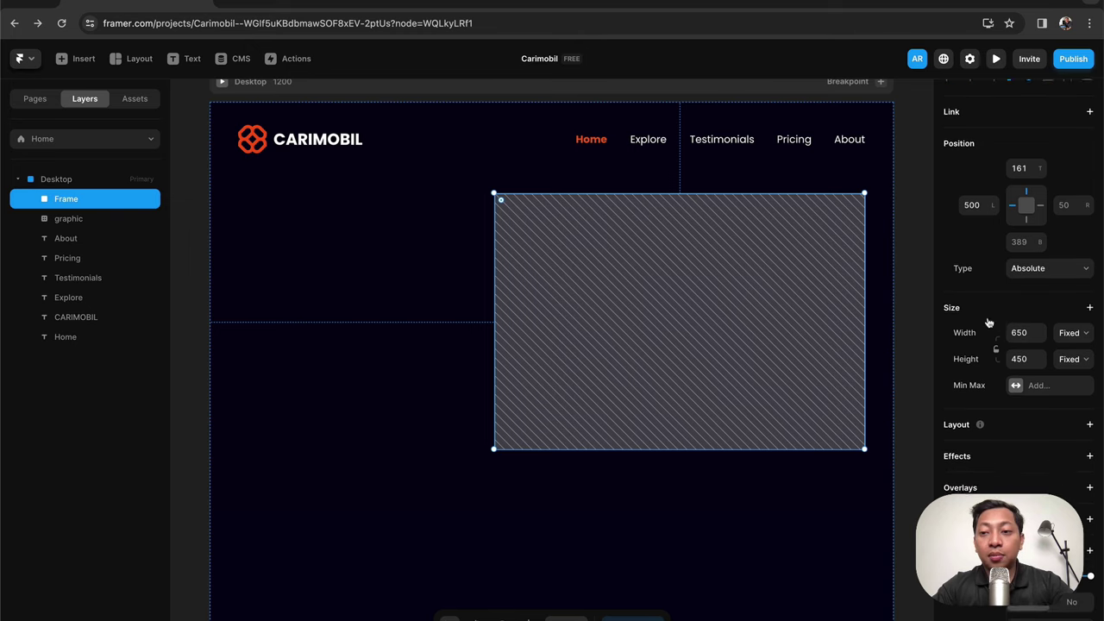
pyautogui.scroll(-1, 989, 322)
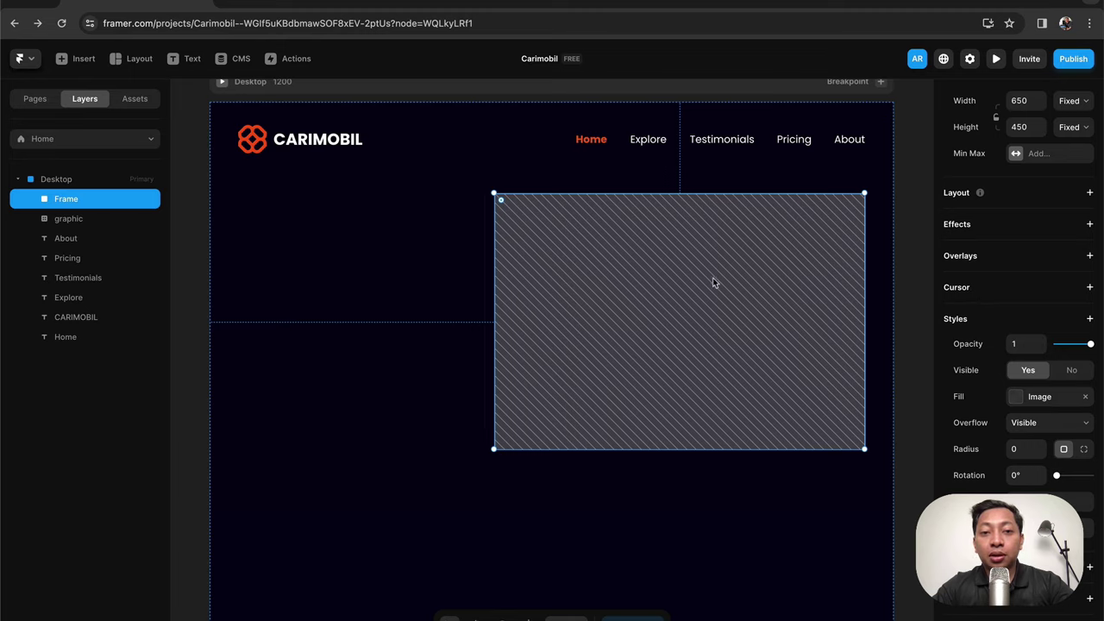
pyautogui.click(1017, 399)
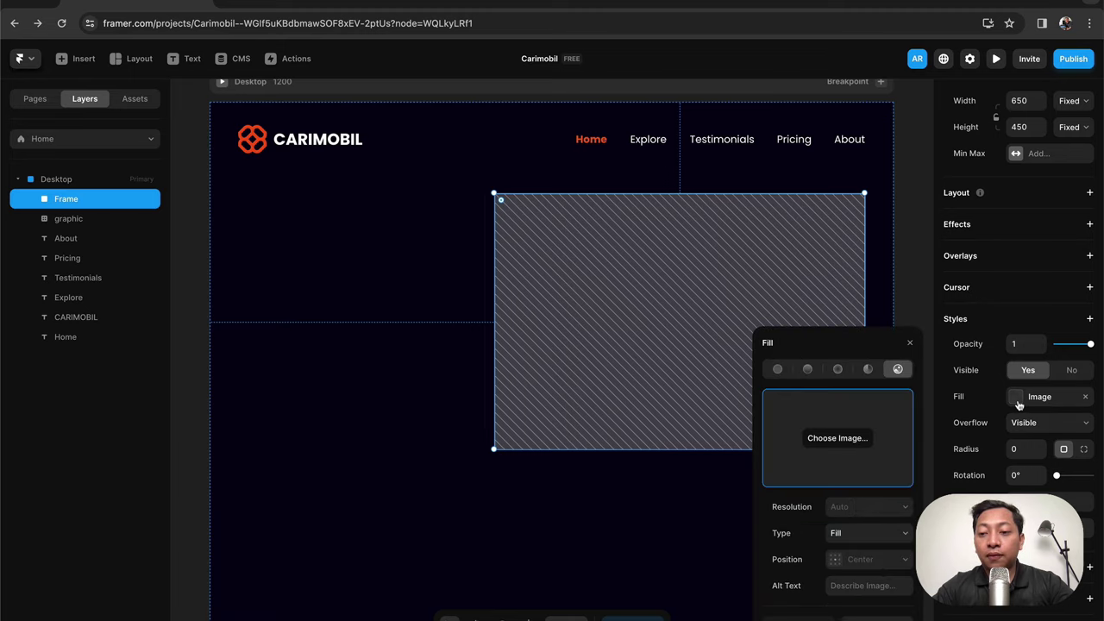
pyautogui.click(832, 440)
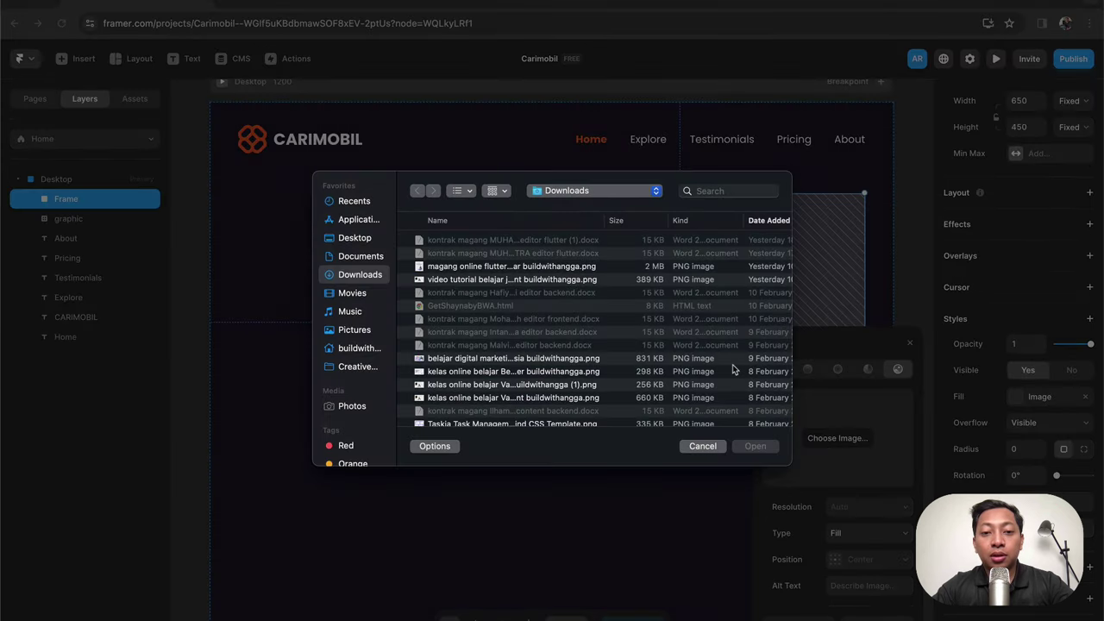
pyautogui.doubleClick(601, 267)
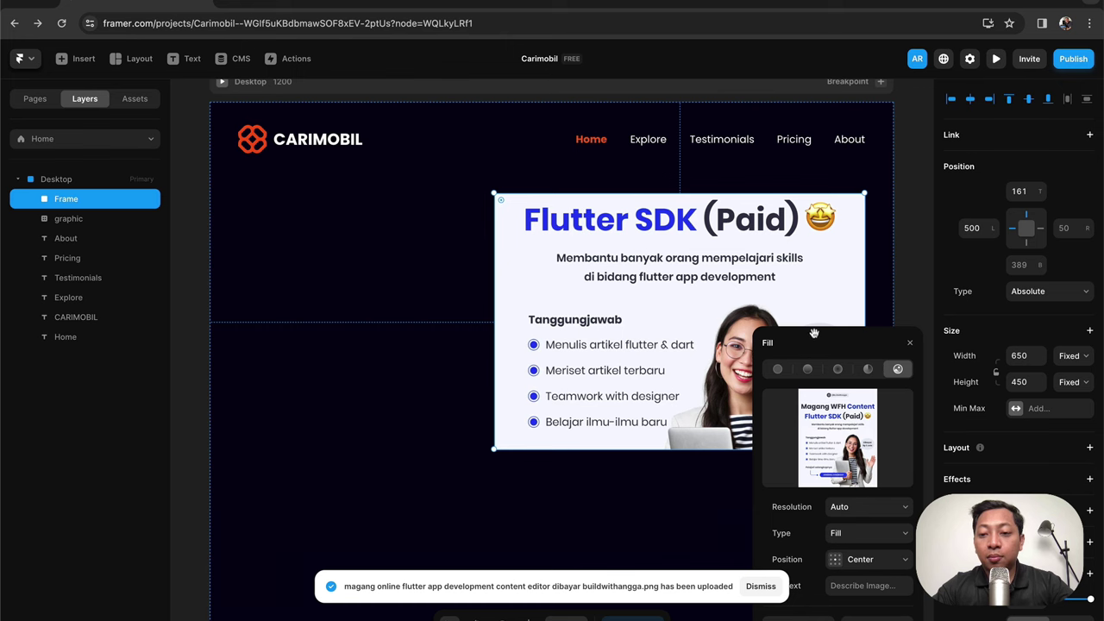
# - Try the Top Left and Top Center positions for the image fill and set it to Bottom Left
pyautogui.moveTo(827, 341); pyautogui.dragTo(432, 215)
pyautogui.click(466, 425)
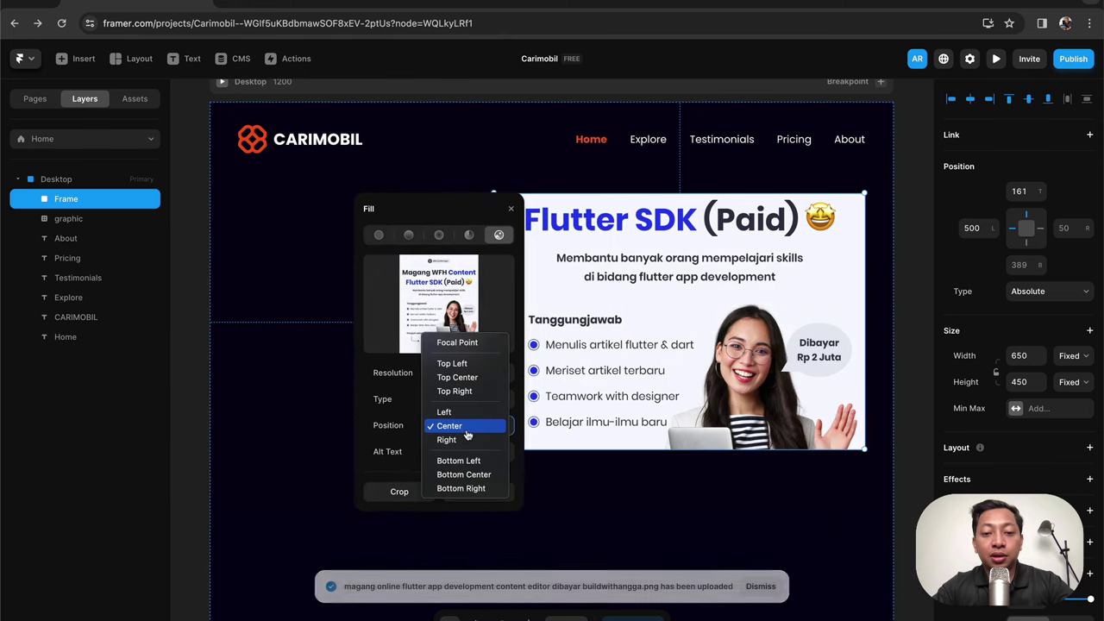
pyautogui.click(473, 365)
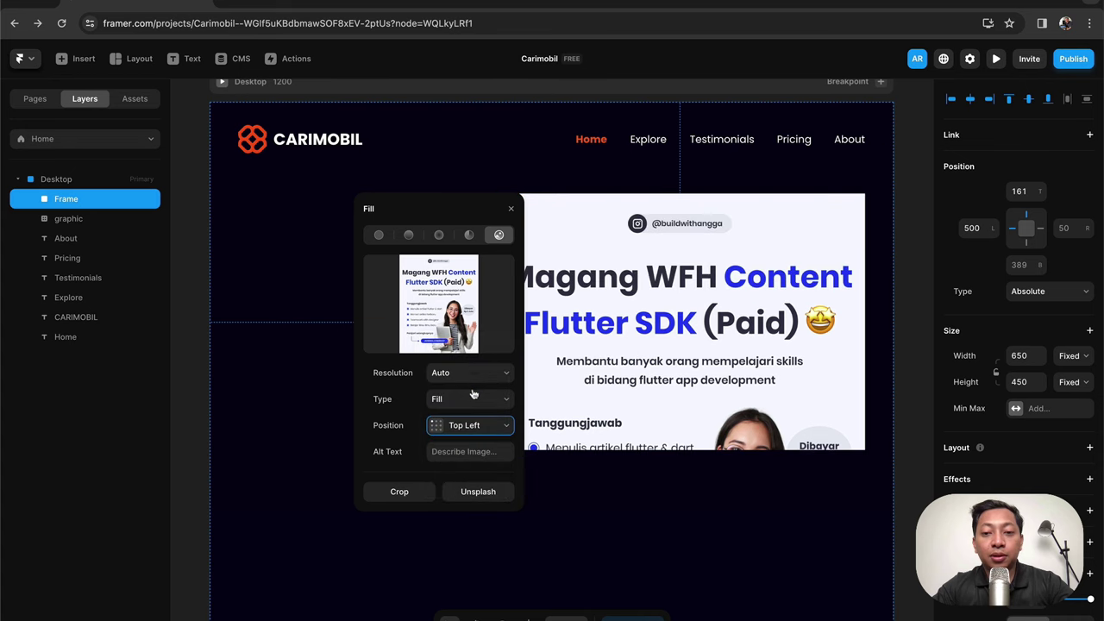
pyautogui.click(470, 428)
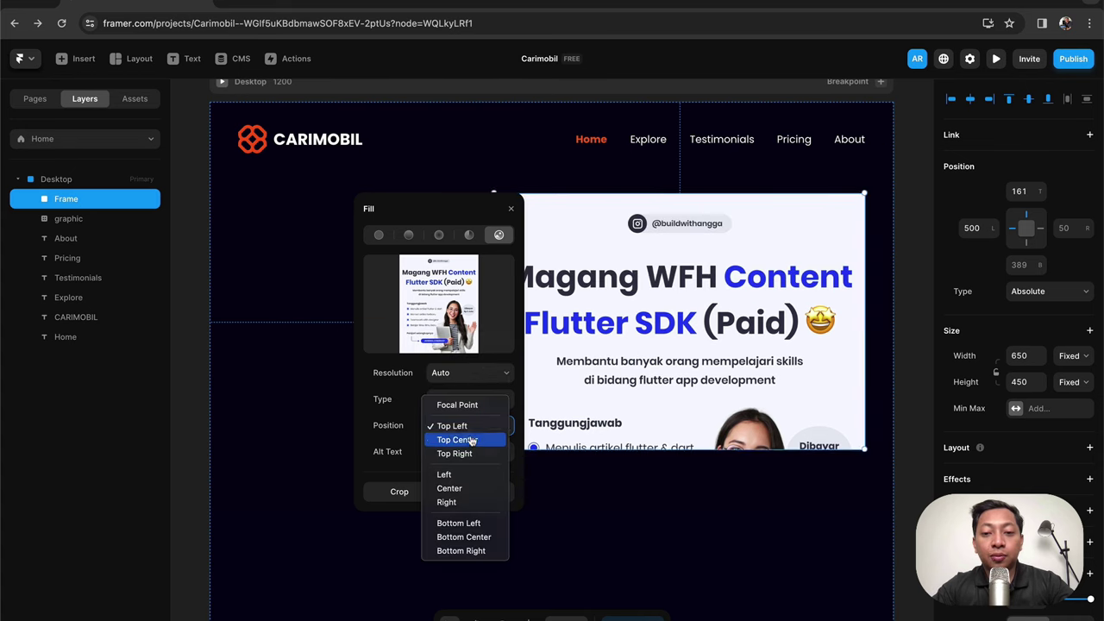
pyautogui.click(470, 439)
pyautogui.click(468, 426)
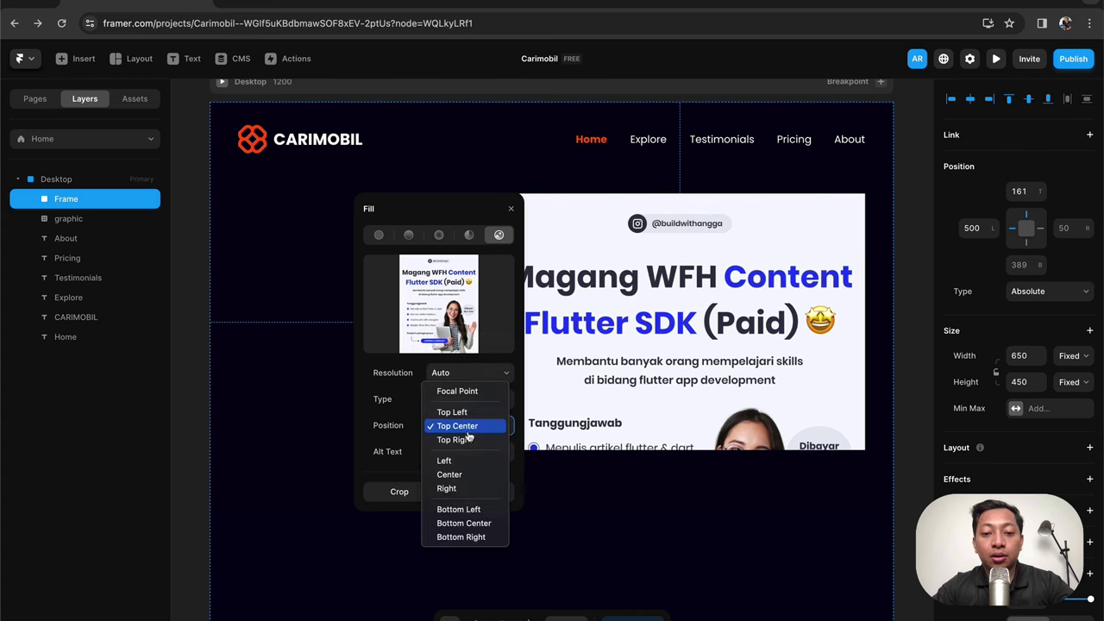
pyautogui.click(464, 510)
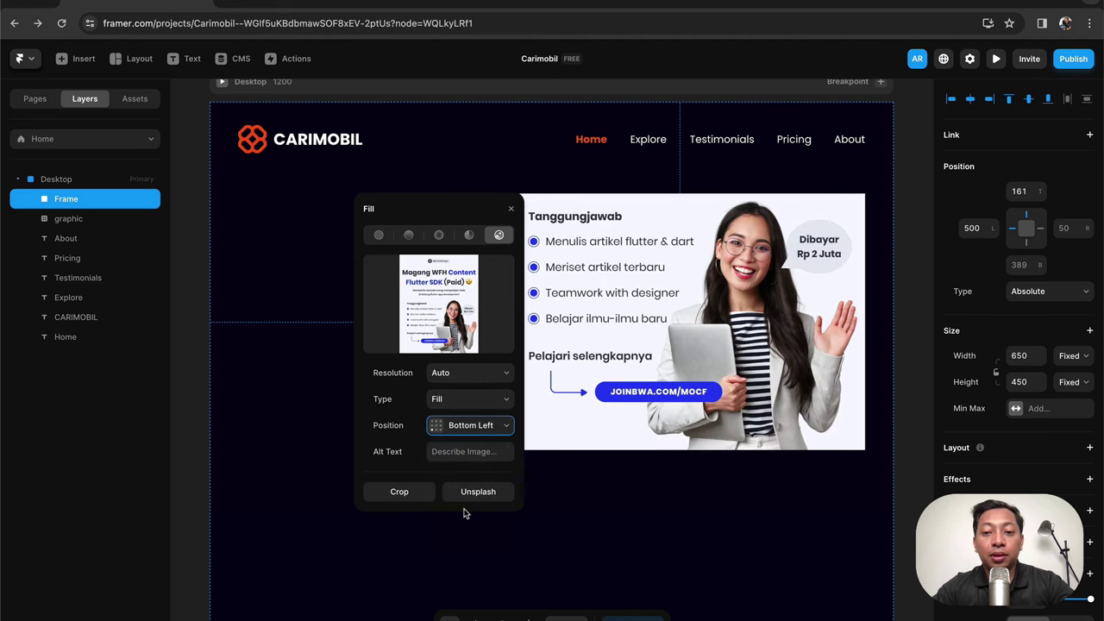
# - Set the image fill's type to Fit and its position to Center
pyautogui.click(466, 403)
pyautogui.click(465, 413)
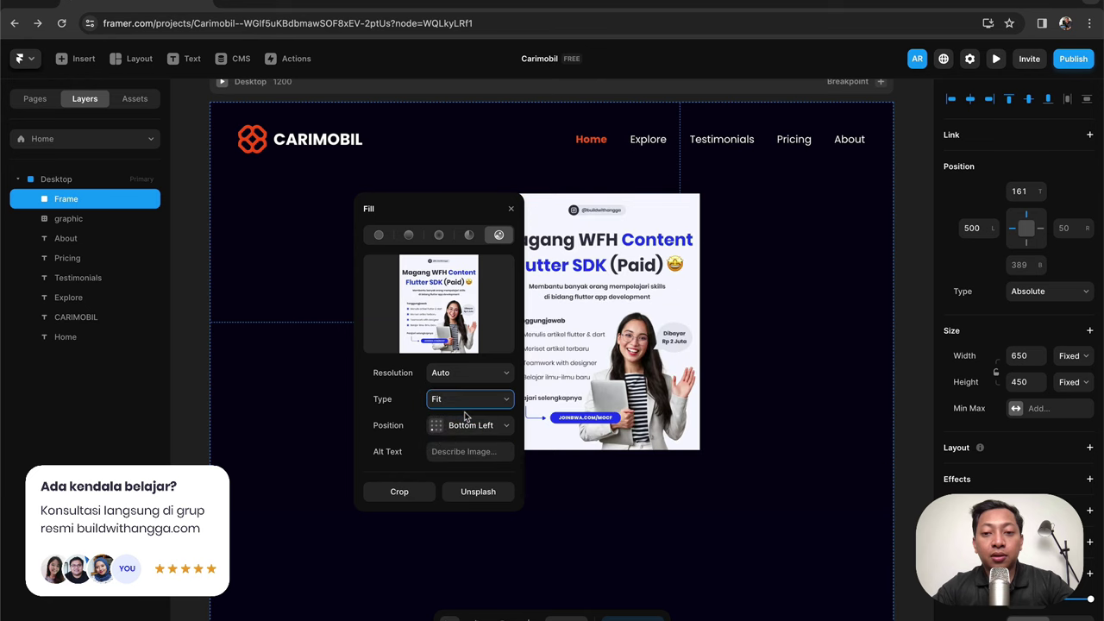
pyautogui.click(472, 429)
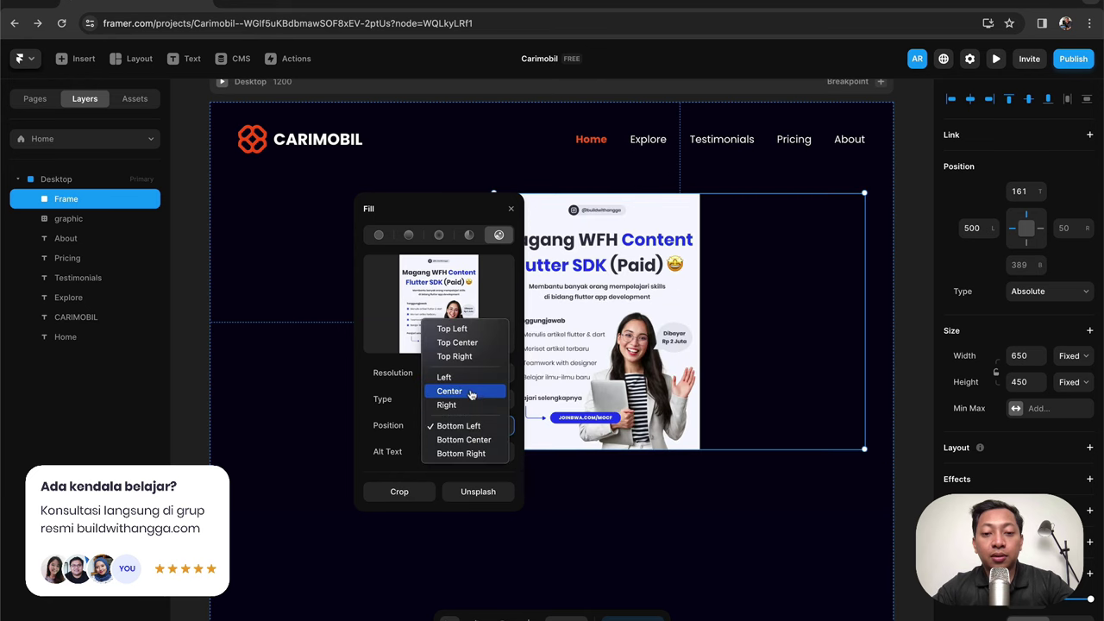
pyautogui.click(470, 395)
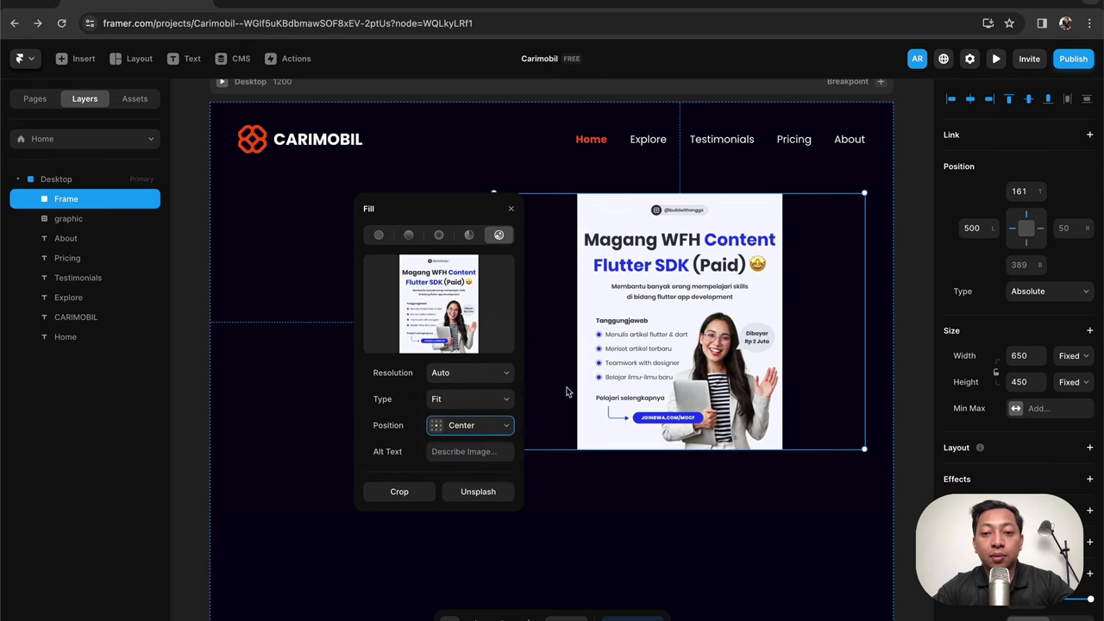
# - Try the Stretch type for the image fill and set the type back to Fill
pyautogui.click(471, 401)
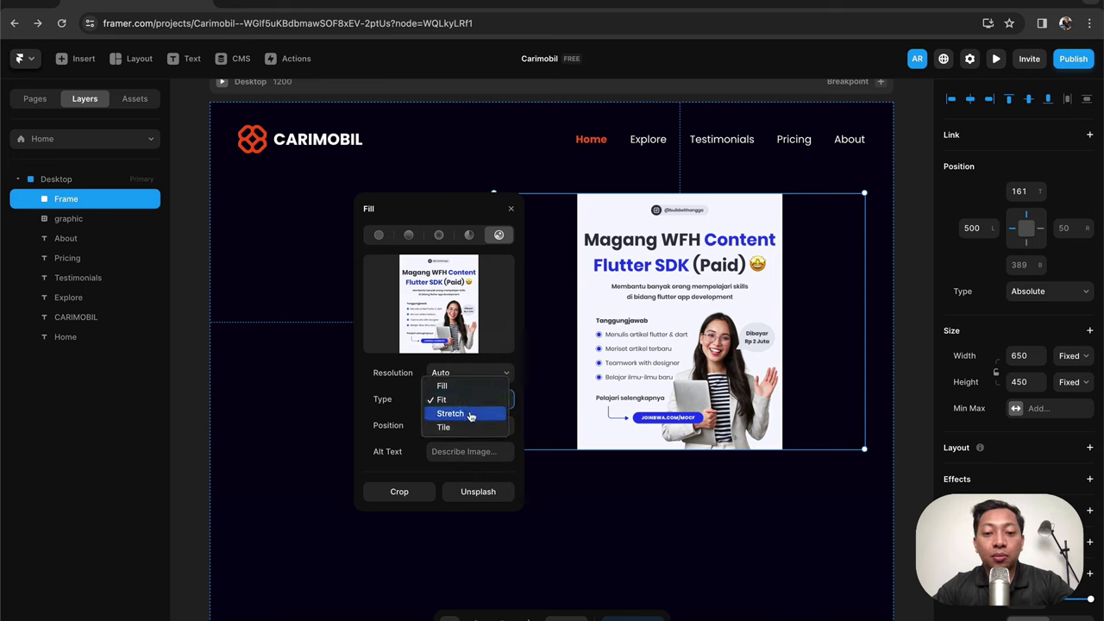
pyautogui.click(470, 414)
pyautogui.click(473, 401)
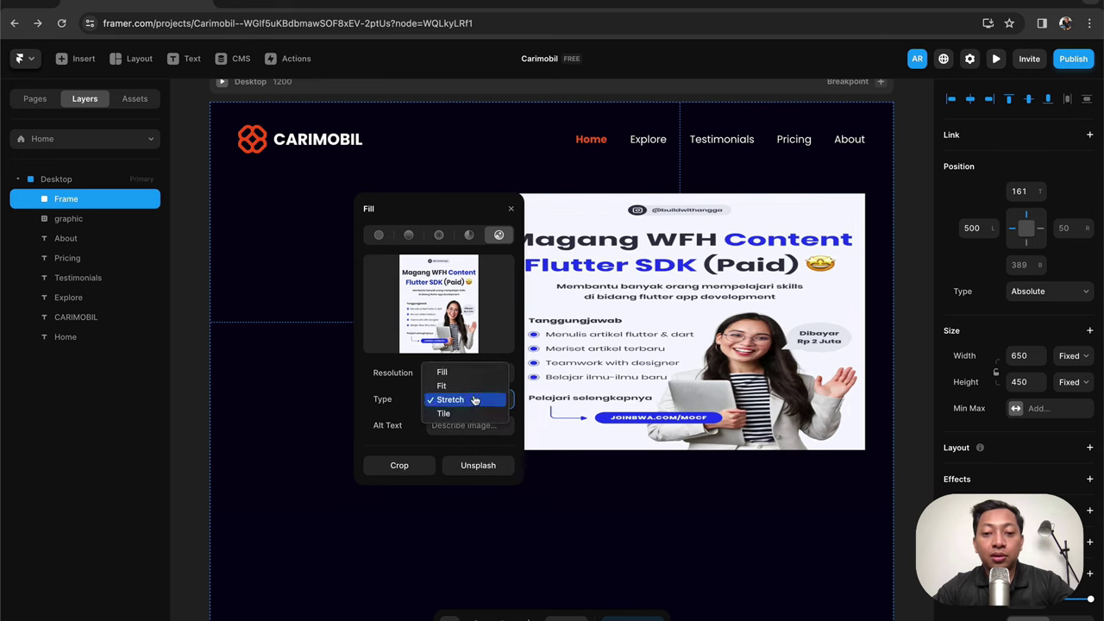
pyautogui.click(473, 377)
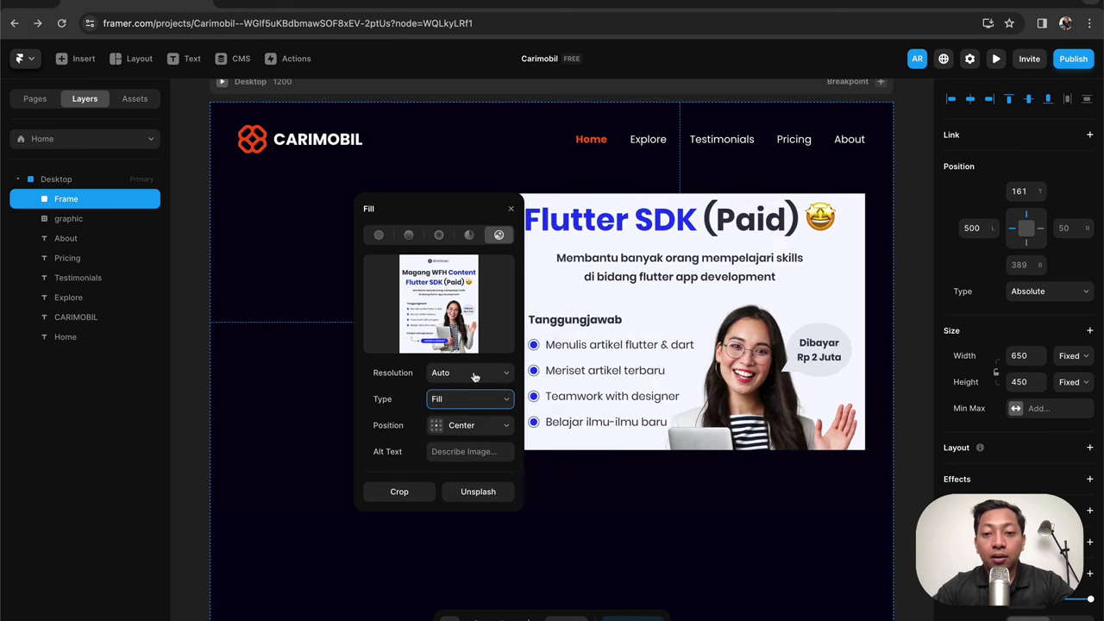
# - Try the Left position for the image fill and set it back to Center
pyautogui.click(466, 425)
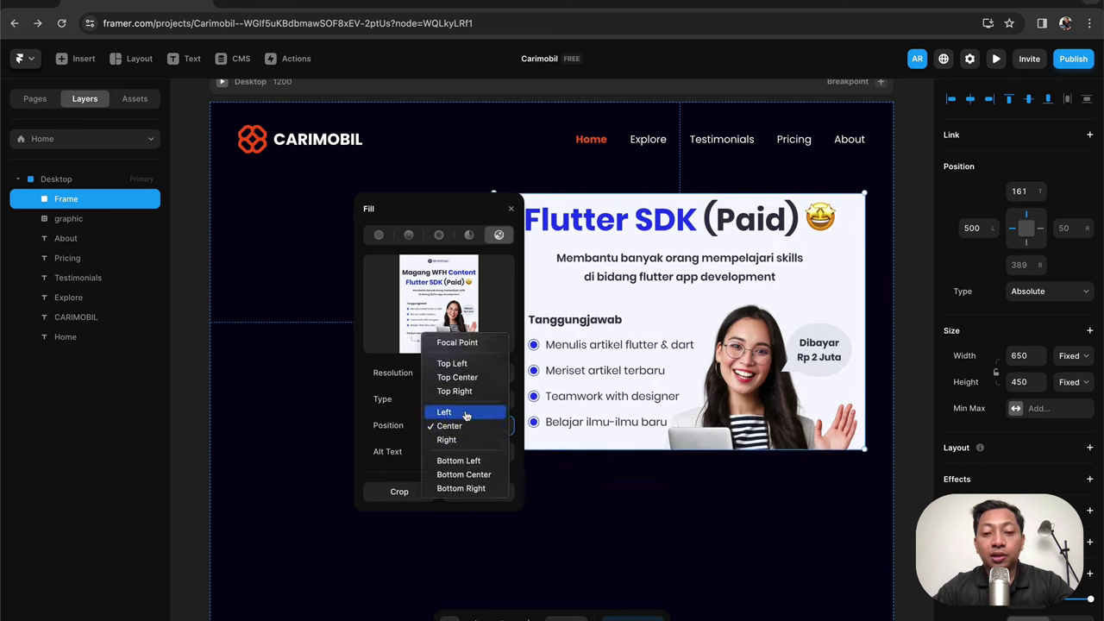
pyautogui.click(466, 414)
pyautogui.click(463, 431)
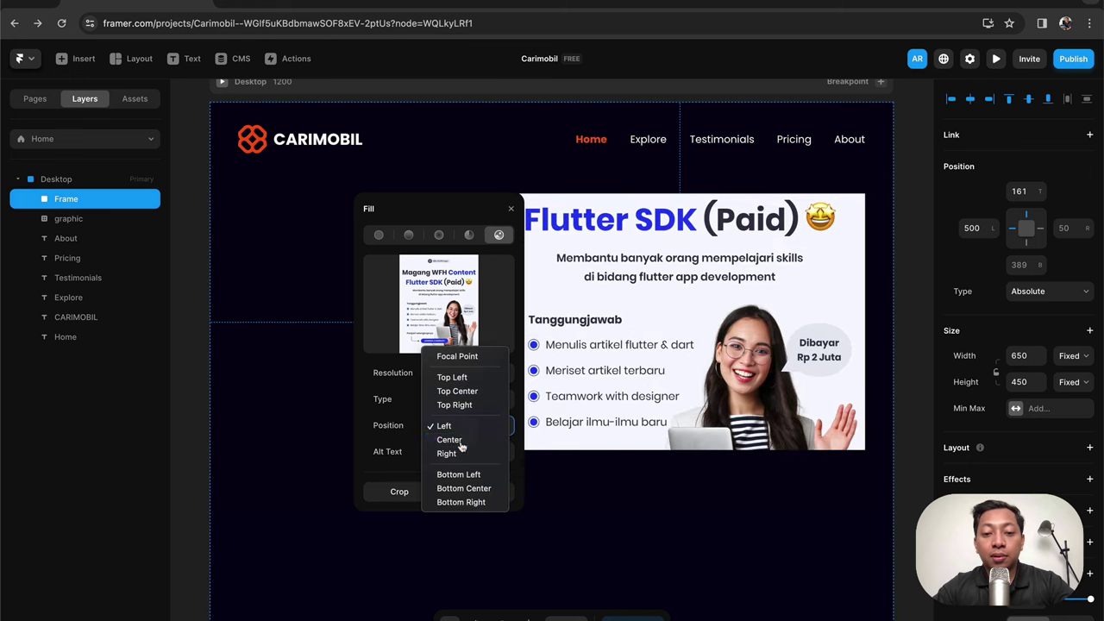
pyautogui.click(460, 440)
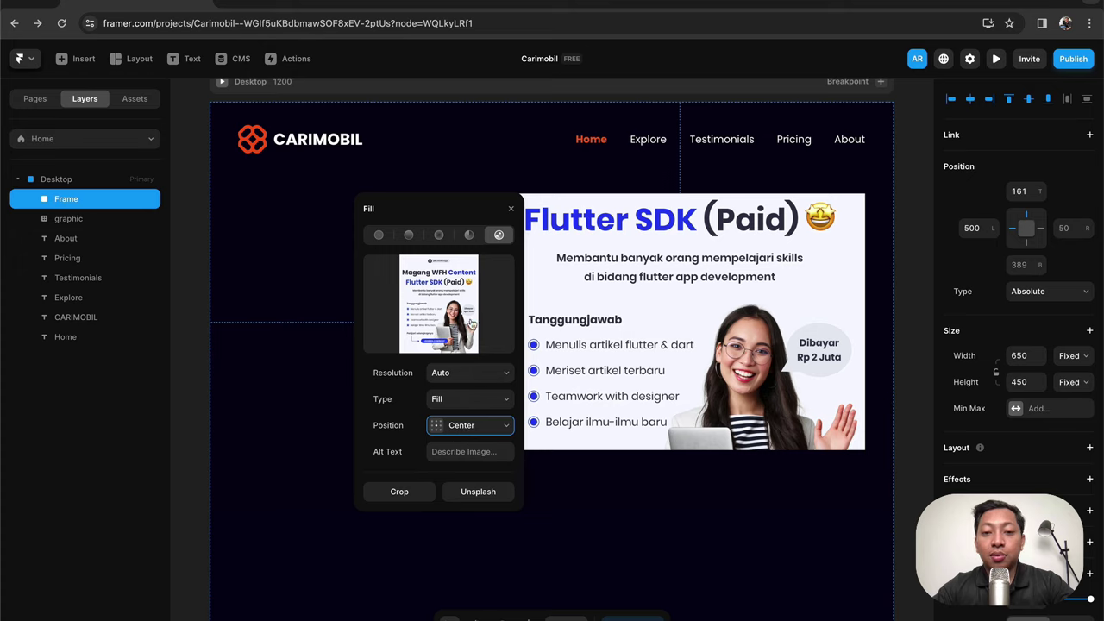
# - Move the Fill window clear of the image and search Unsplash for "sport car"
pyautogui.moveTo(470, 206); pyautogui.dragTo(415, 211)
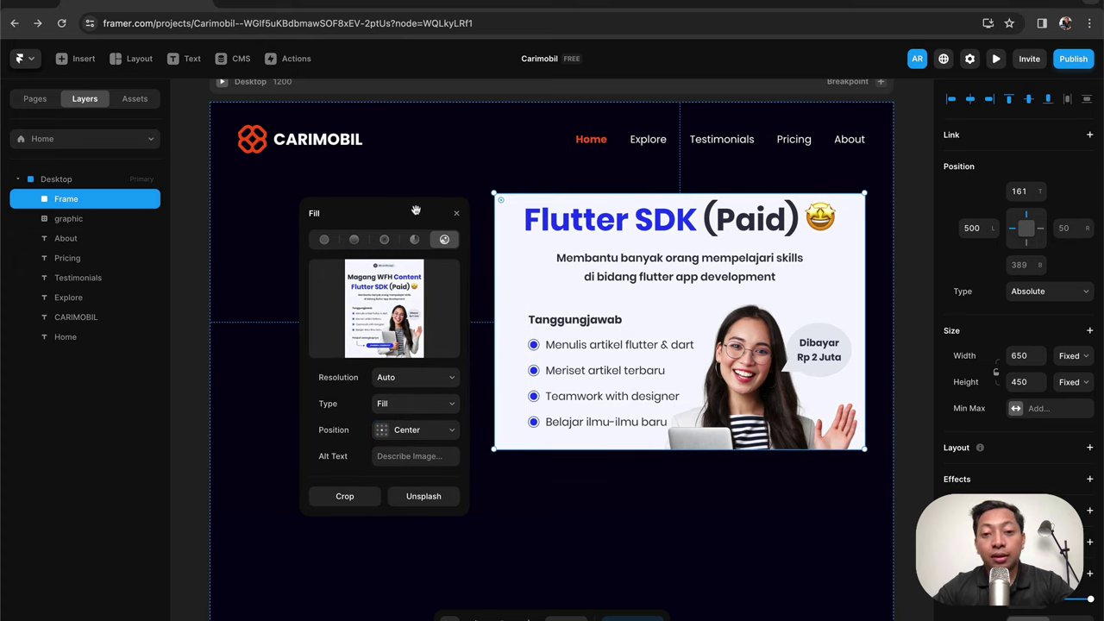
pyautogui.moveTo(421, 213); pyautogui.dragTo(425, 204)
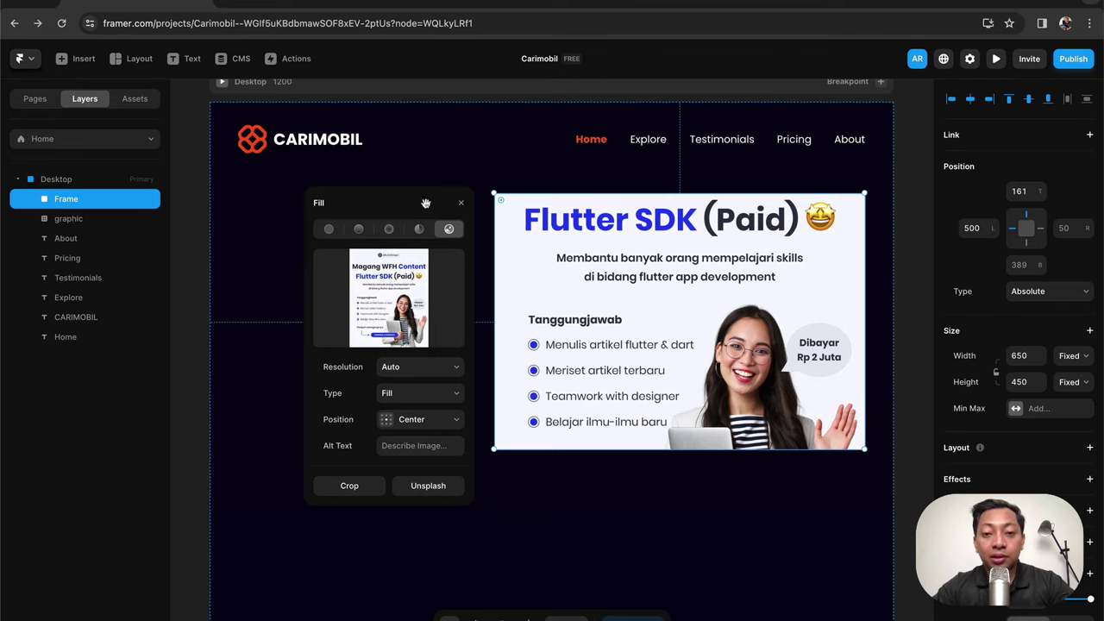
pyautogui.moveTo(396, 302)
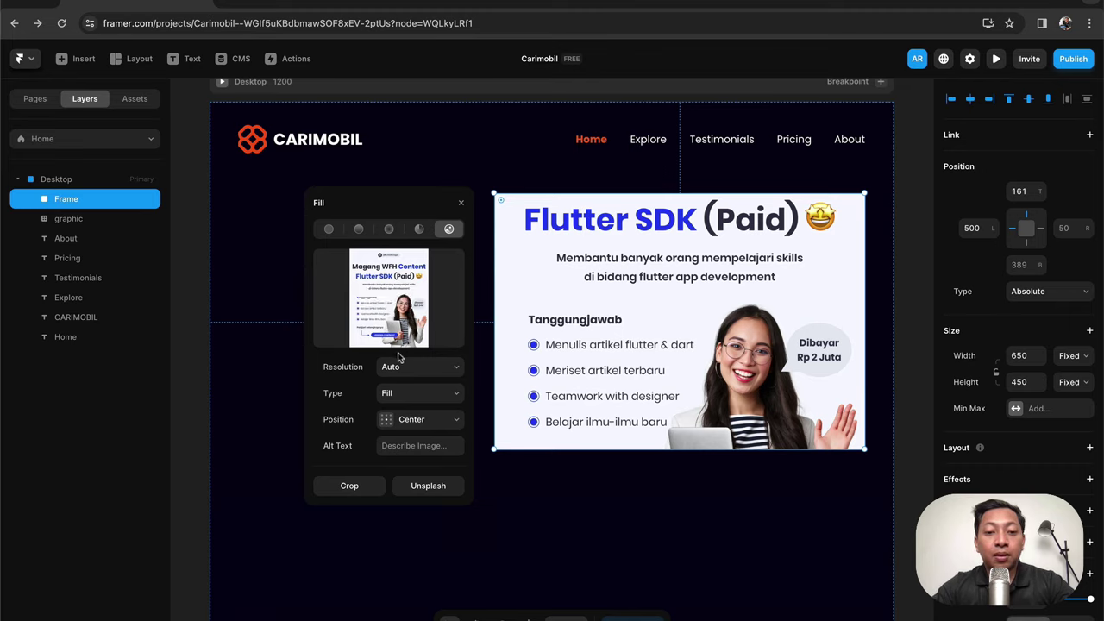
pyautogui.click(417, 488)
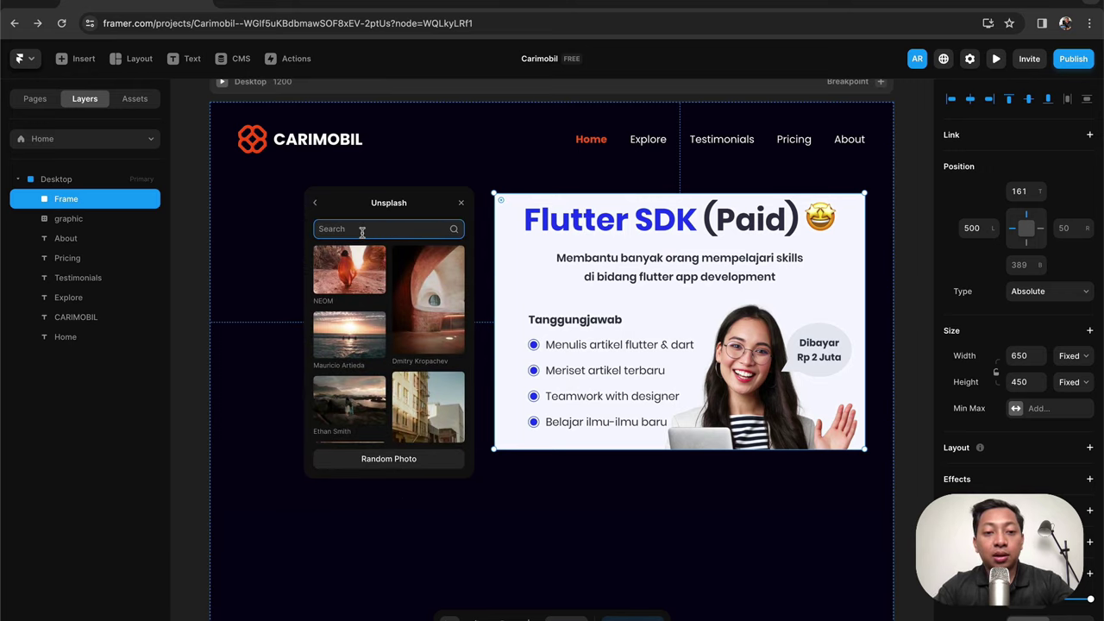
pyautogui.write('sport car')
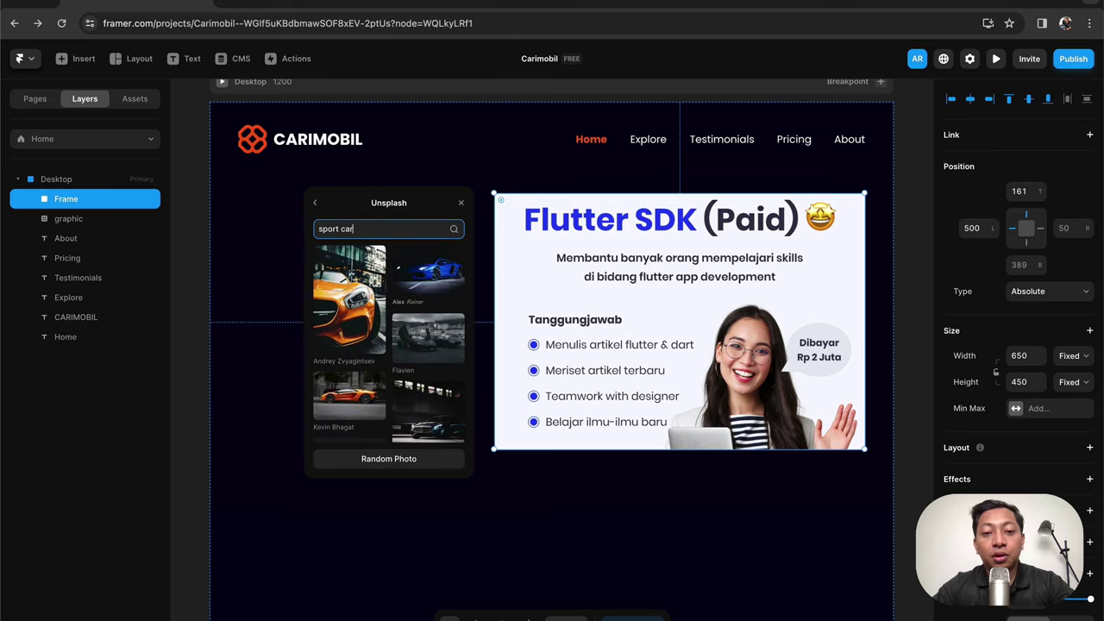
# - Try the blue sports car photo and the purple neon-lit car photo as the frame's image fill
pyautogui.click(421, 278)
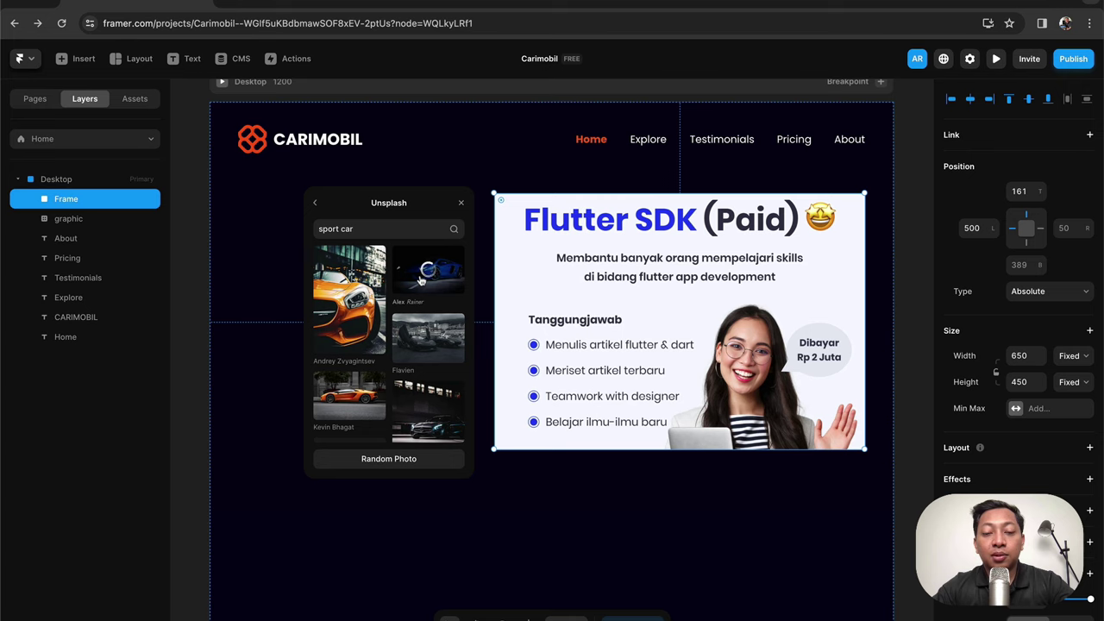
pyautogui.scroll(-5, 424, 327)
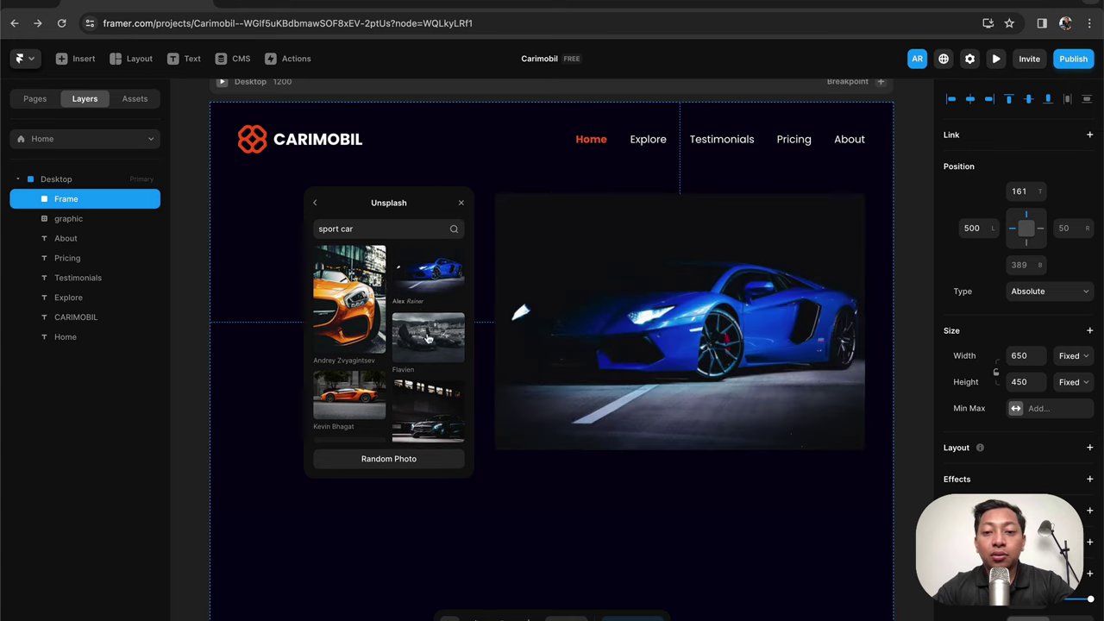
pyautogui.scroll(-5, 428, 338)
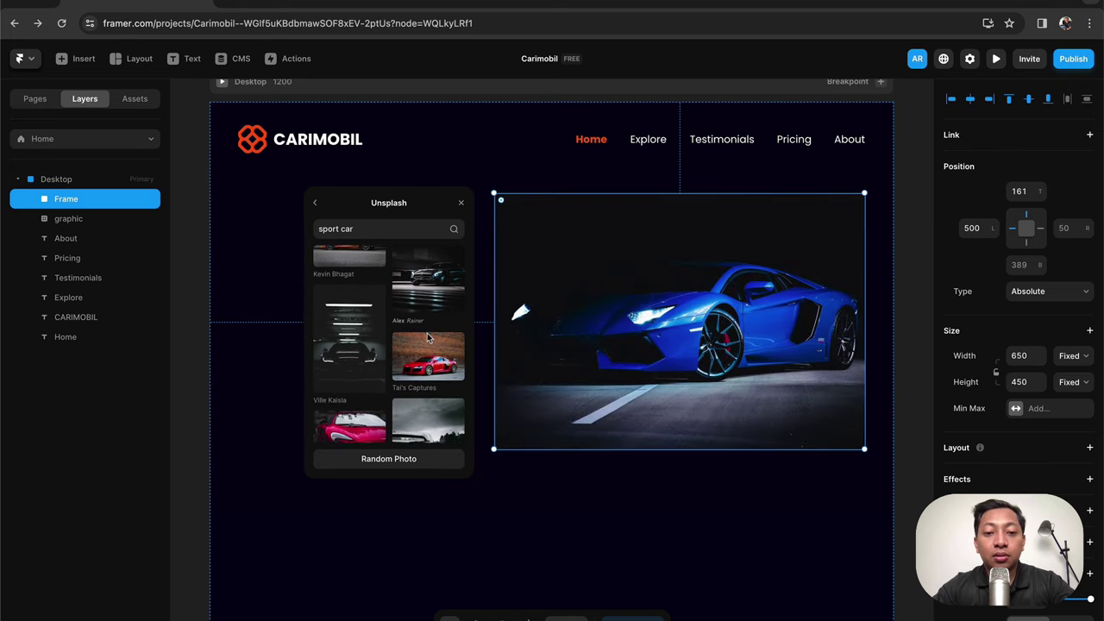
pyautogui.scroll(-5, 428, 369)
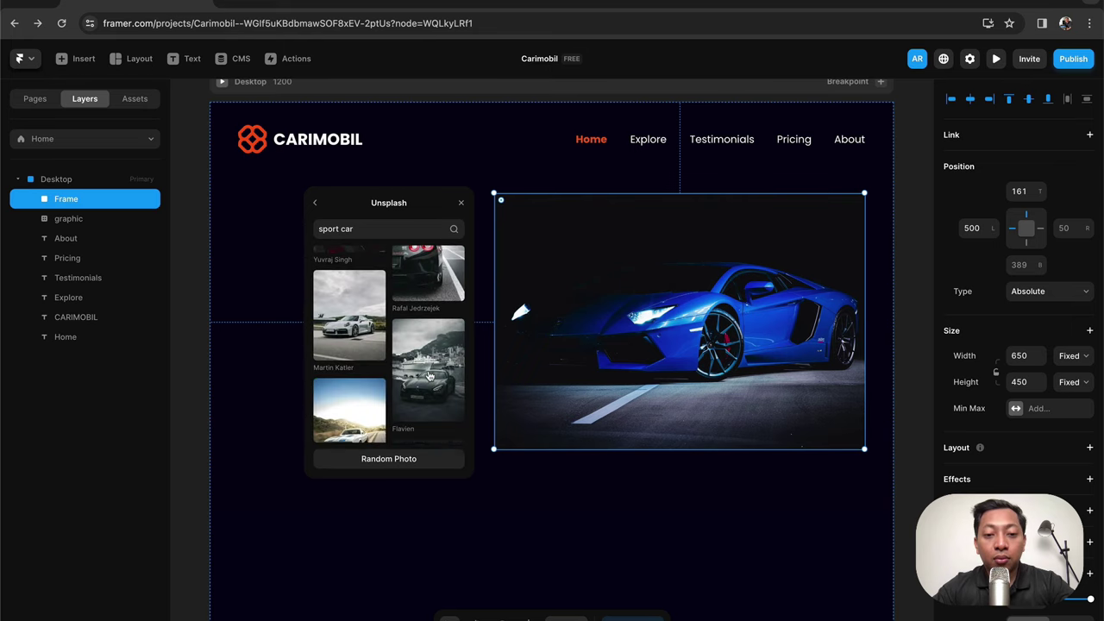
pyautogui.scroll(2, 429, 373)
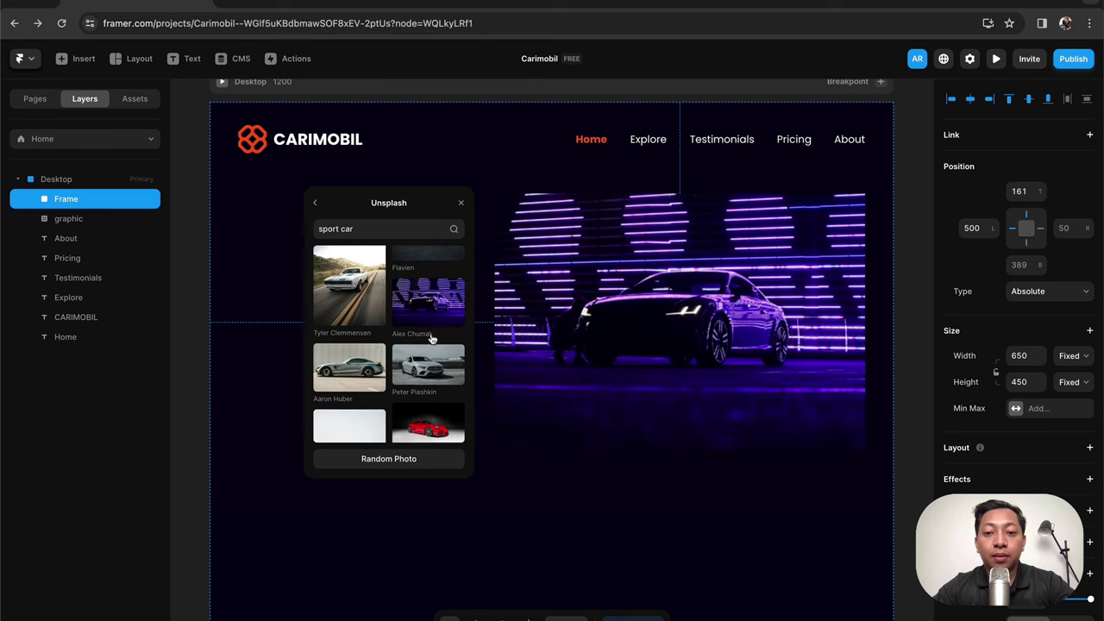
pyautogui.scroll(-2, 431, 332)
pyautogui.scroll(-3, 432, 338)
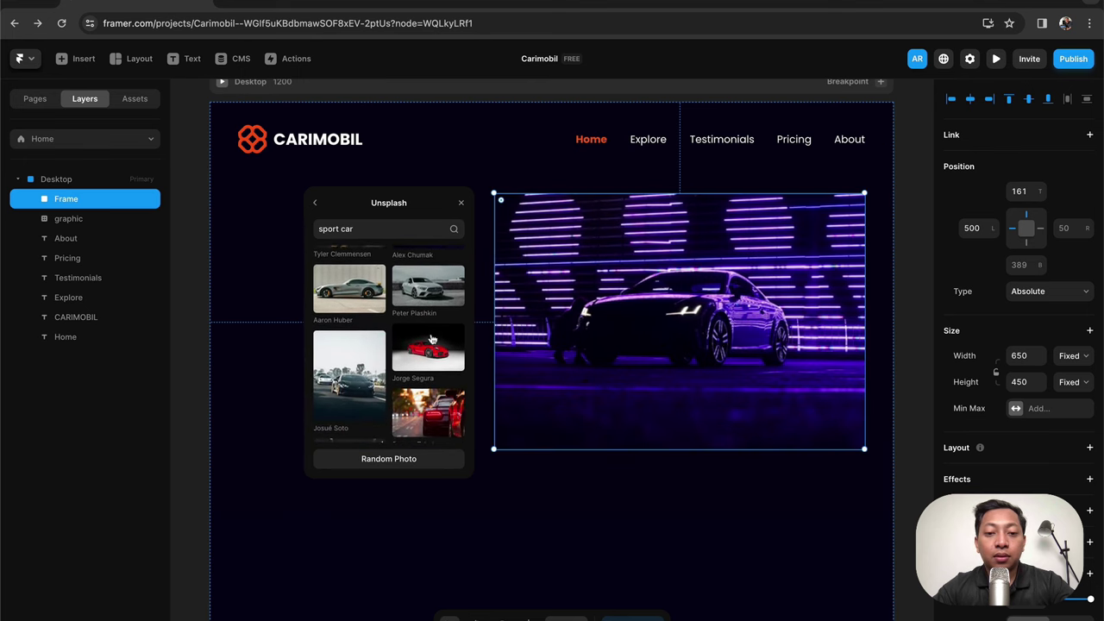
# - Try the photo of the red sports car on a white floor with a black background as the frame's fill
pyautogui.click(428, 325)
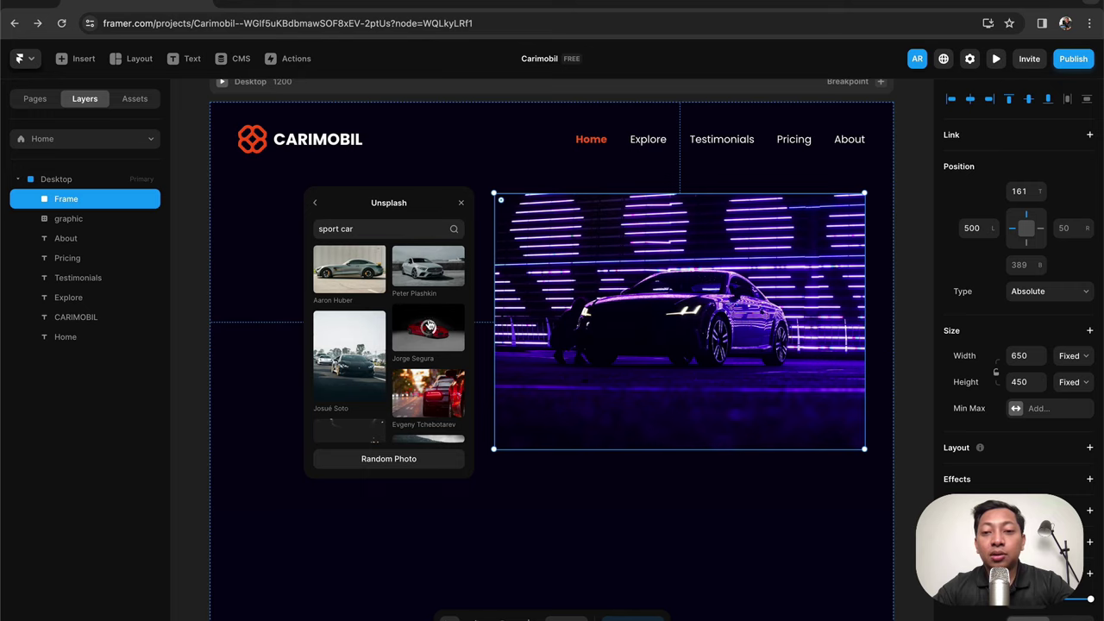
pyautogui.scroll(-5, 428, 340)
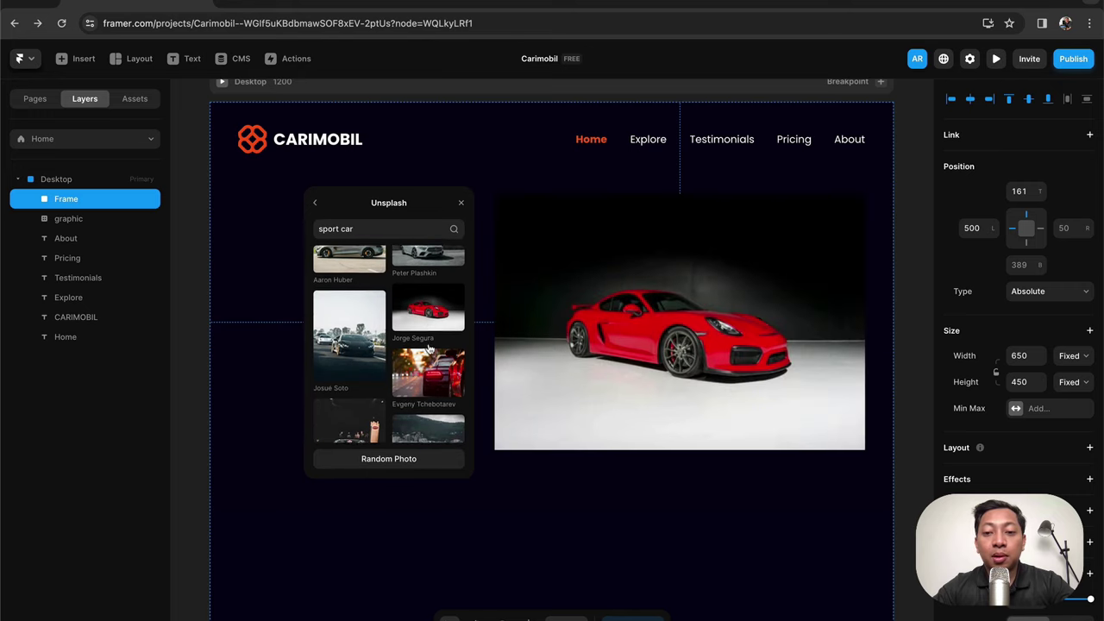
pyautogui.scroll(-5, 426, 349)
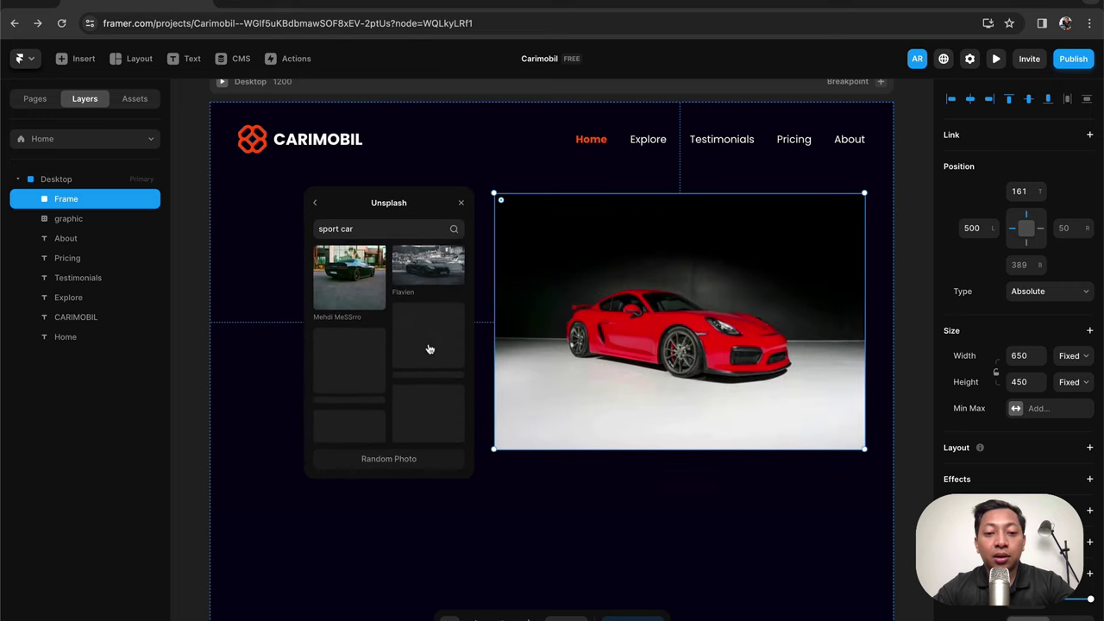
pyautogui.scroll(-5, 422, 357)
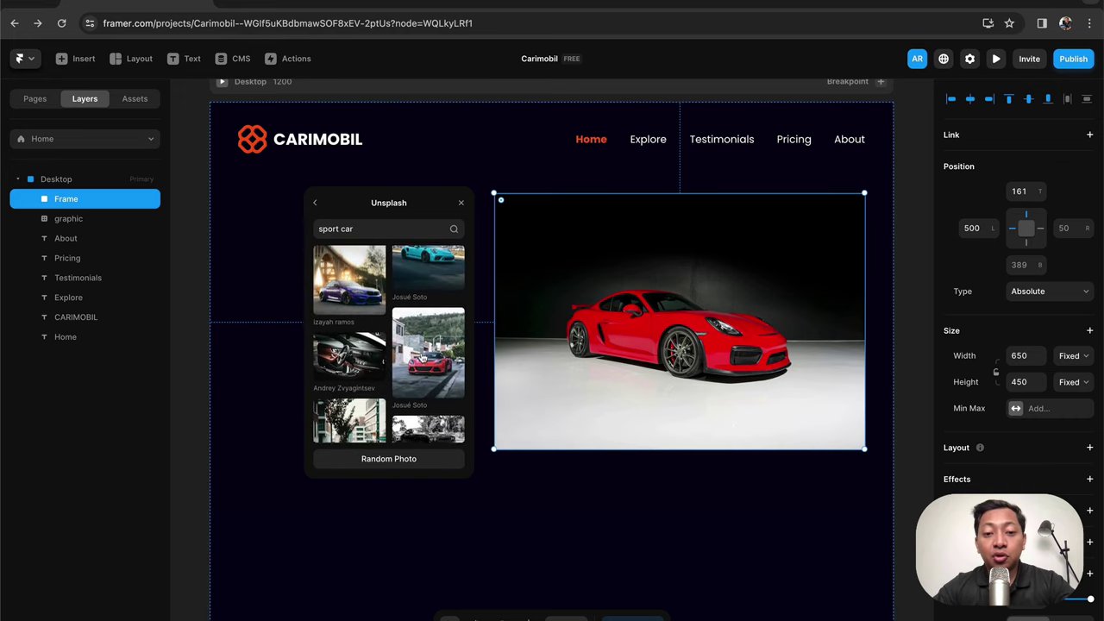
pyautogui.scroll(2, 423, 356)
# - Try the photo of the red car on a residential street and the orange car on cobblestones as the frame's fill
pyautogui.click(428, 304)
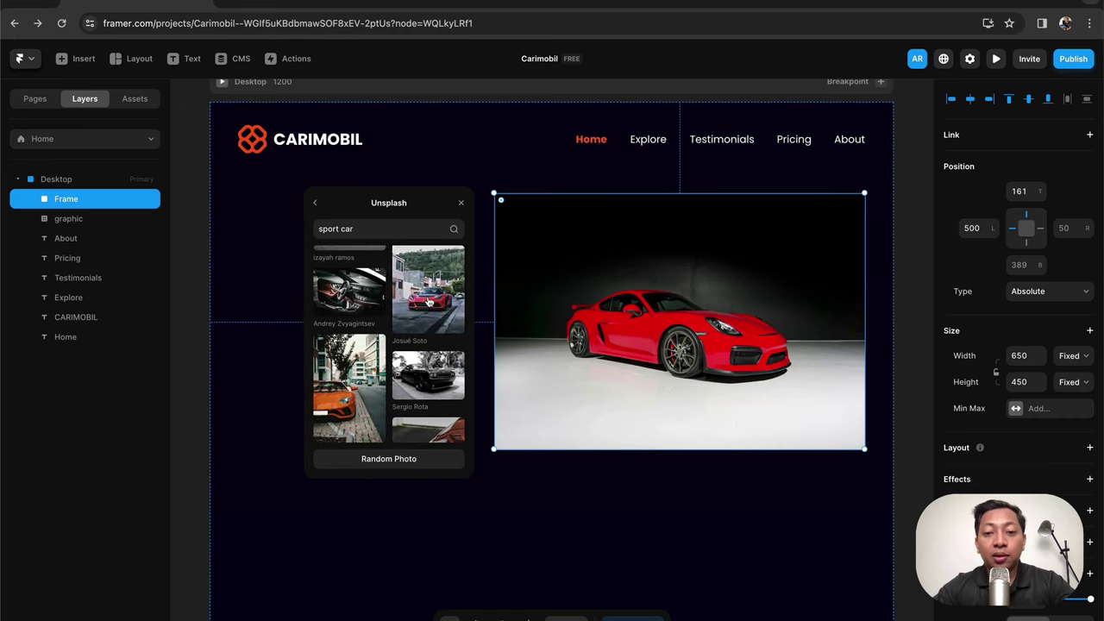
pyautogui.scroll(-1, 427, 348)
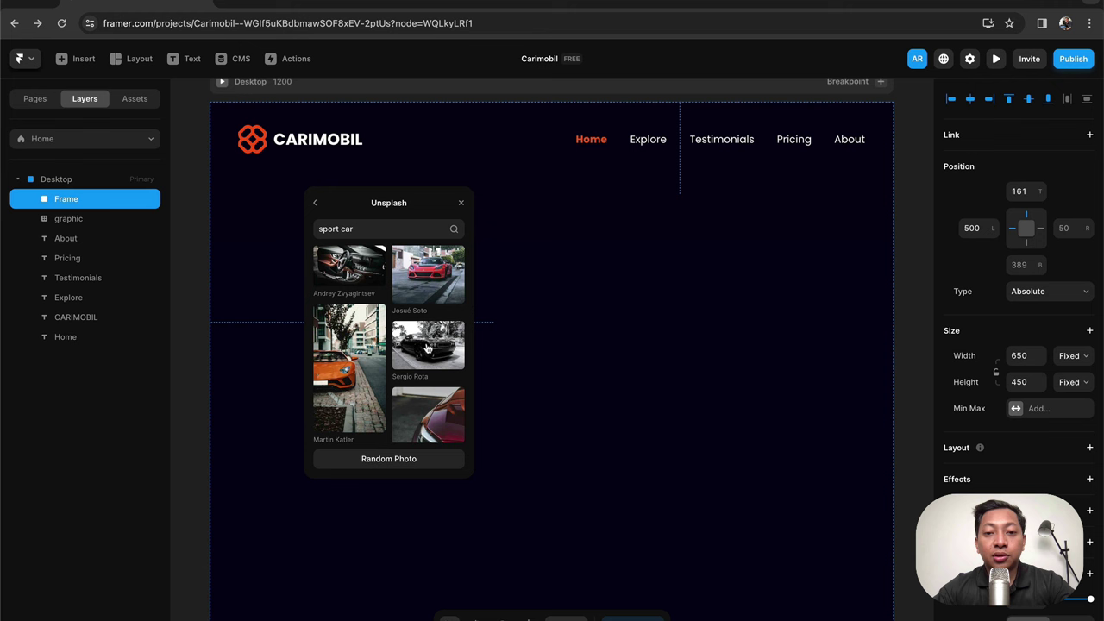
pyautogui.click(352, 328)
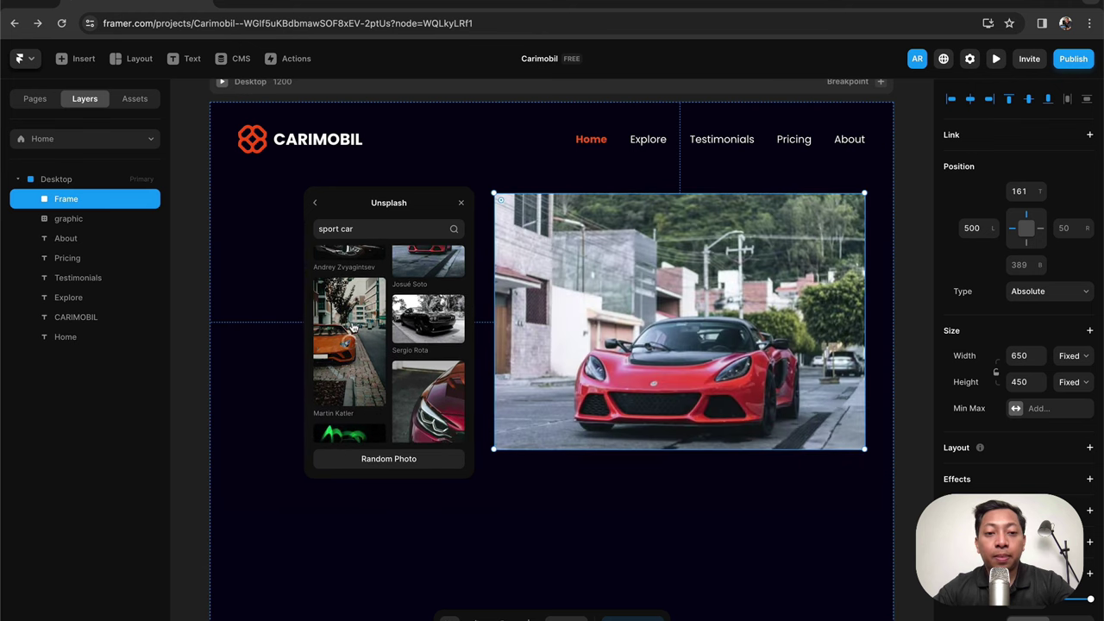
pyautogui.scroll(-1, 394, 357)
pyautogui.scroll(-3, 394, 355)
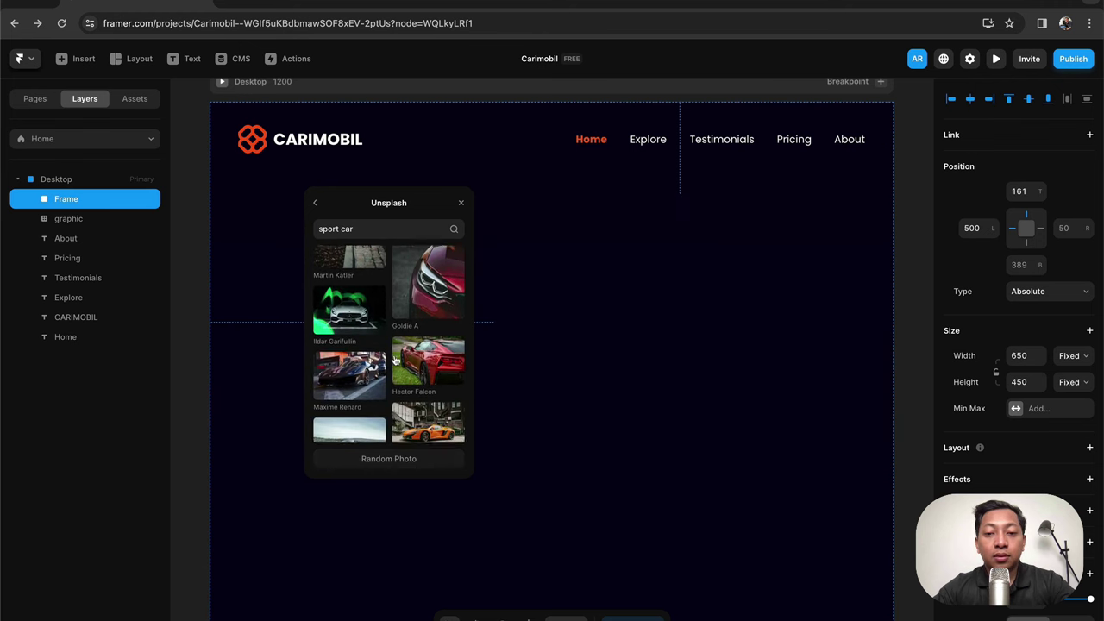
pyautogui.scroll(-2, 394, 354)
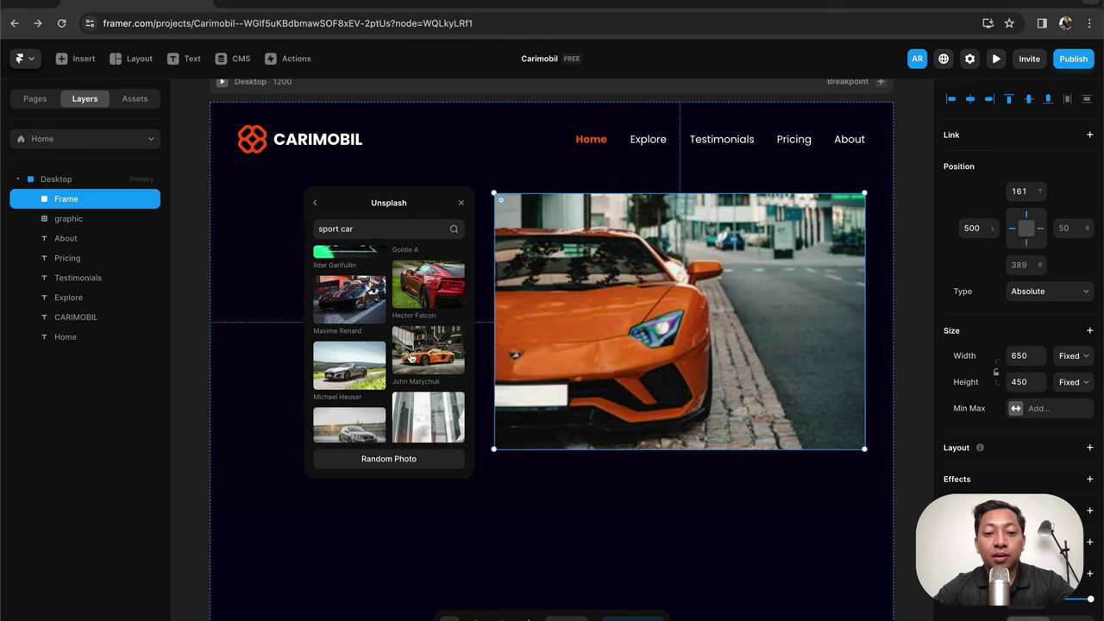
# - Fill the frame with the photo of the orange sports car parked before a brick building, then close the photo picker and deselect the frame
pyautogui.click(420, 357)
pyautogui.scroll(-1, 419, 357)
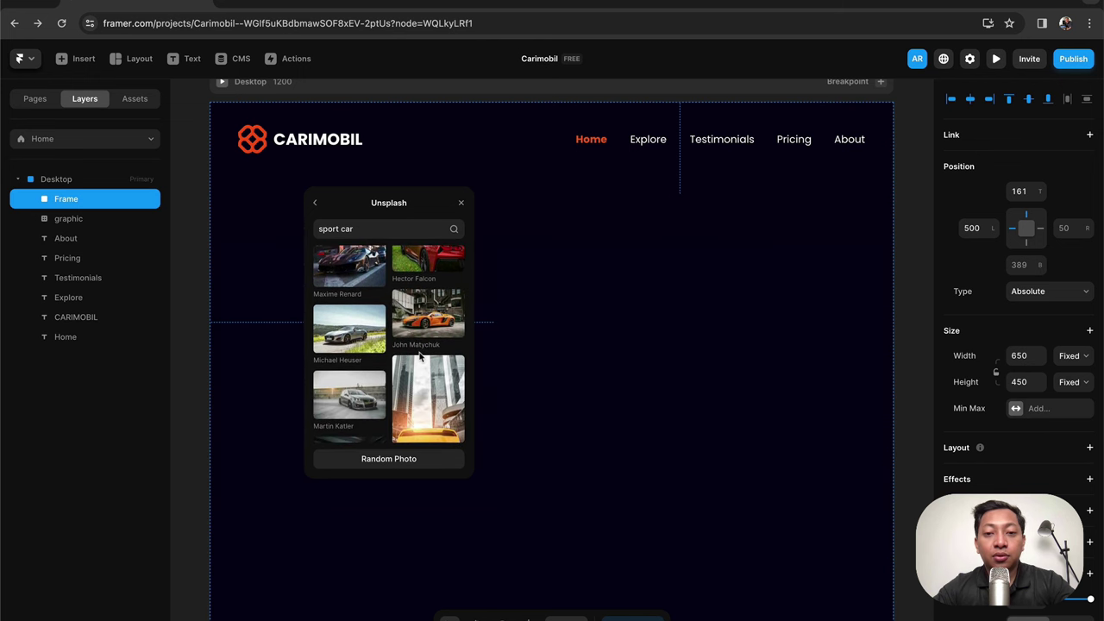
pyautogui.scroll(1, 420, 357)
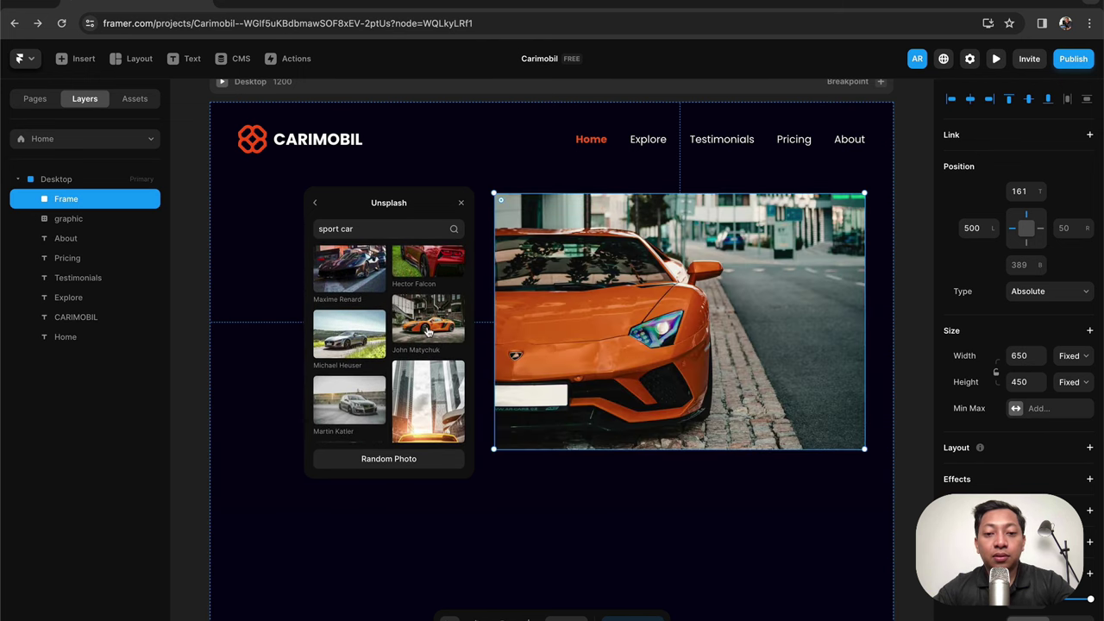
pyautogui.click(436, 324)
pyautogui.scroll(-1, 444, 326)
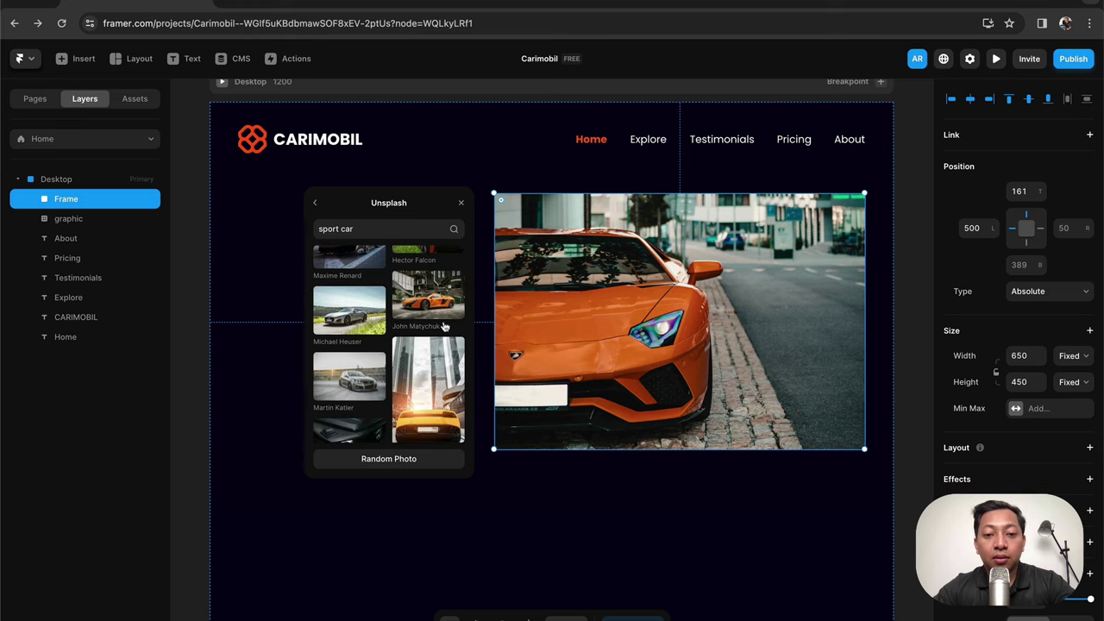
pyautogui.scroll(-10, 438, 321)
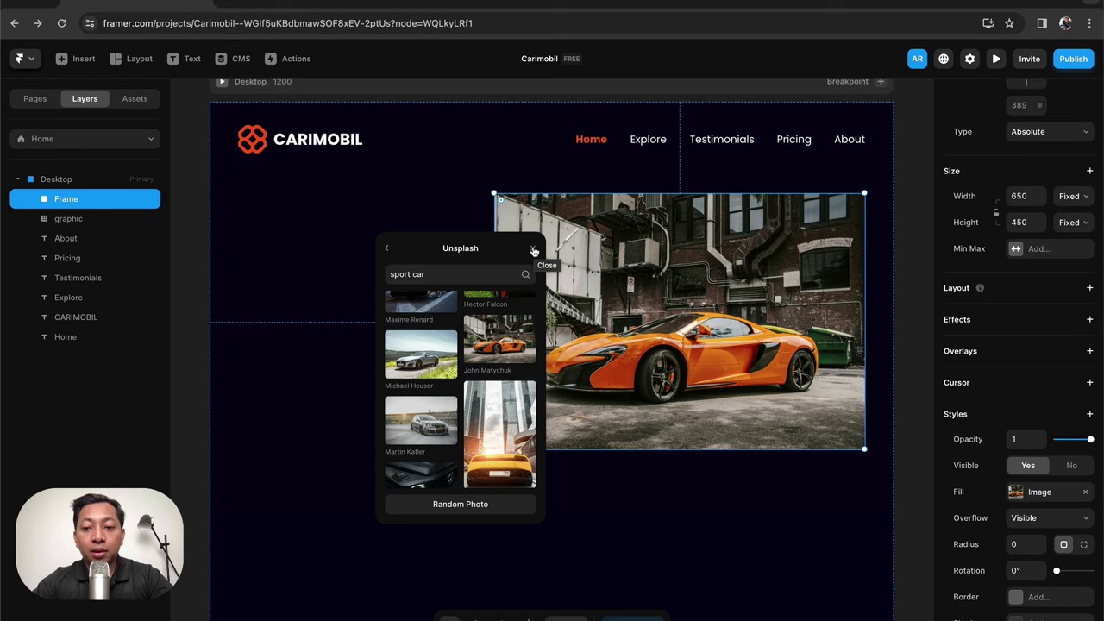
pyautogui.click(534, 250)
pyautogui.click(455, 315)
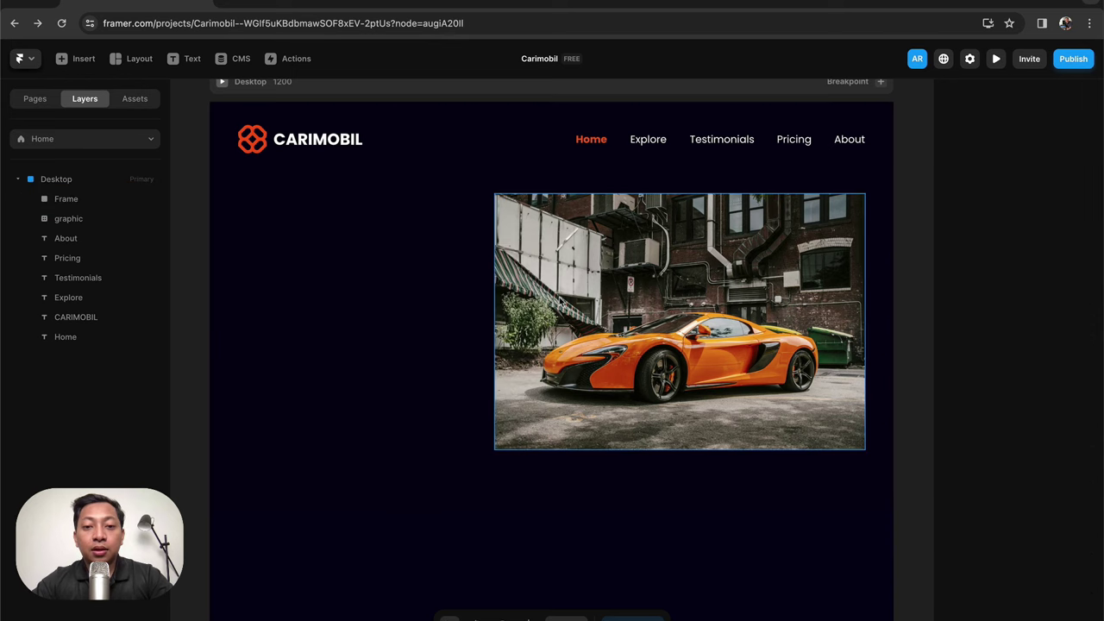
pyautogui.click(509, 319)
pyautogui.hscroll(1, 423, 293)
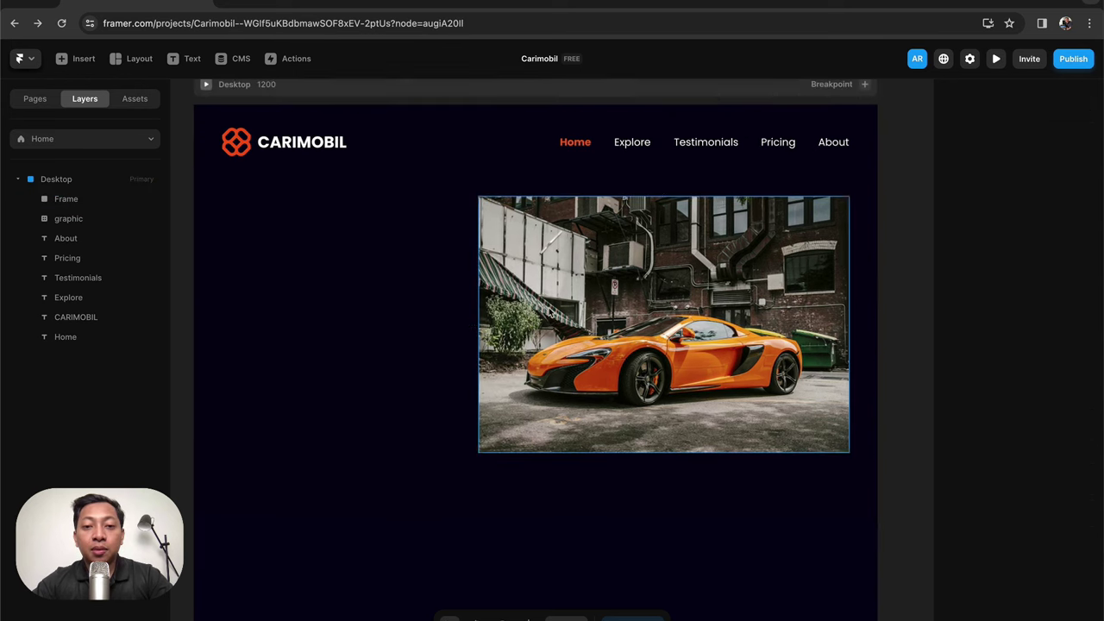
# - Try a corner radius of 40 on the hero image frame and inspect its rounded corners up close
pyautogui.scroll(-4, 1018, 345)
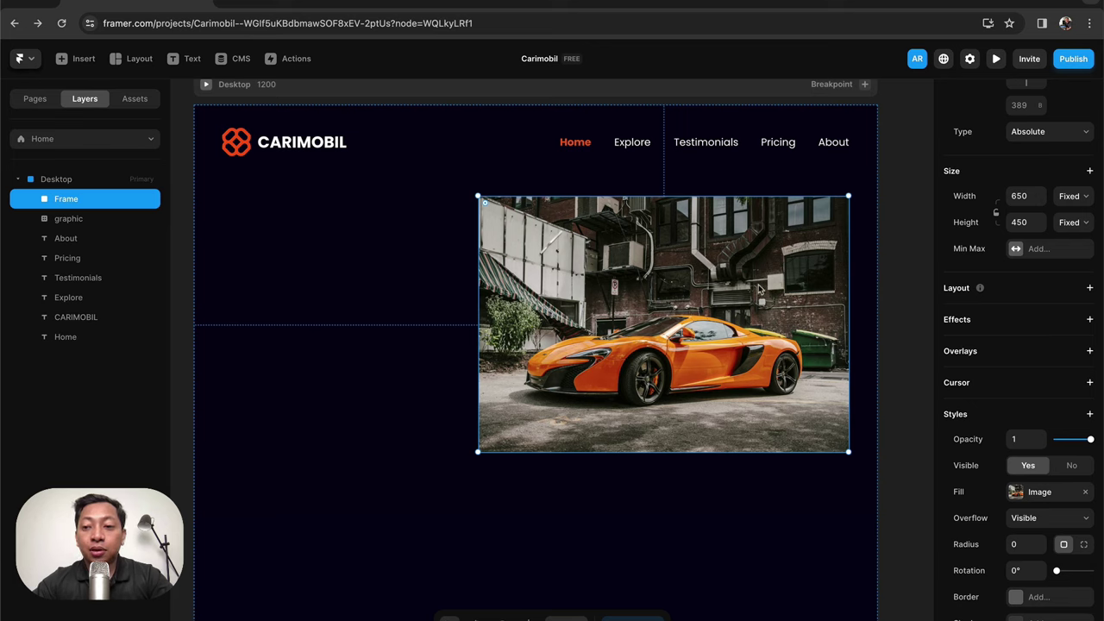
pyautogui.scroll(-3, 1013, 393)
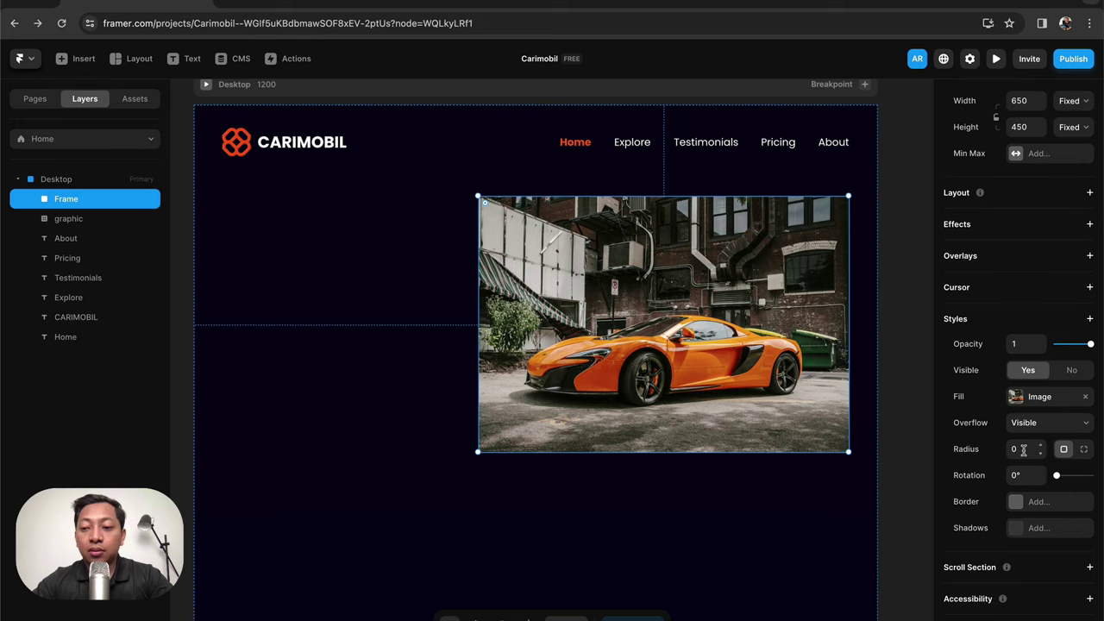
pyautogui.write('40')
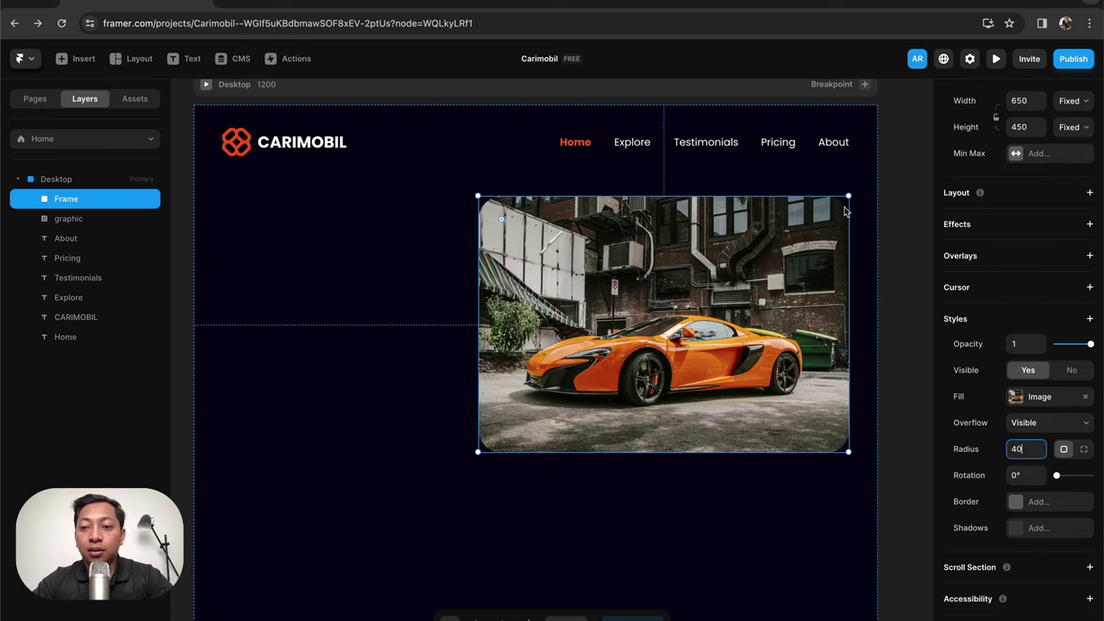
pyautogui.scroll(5, 483, 211)
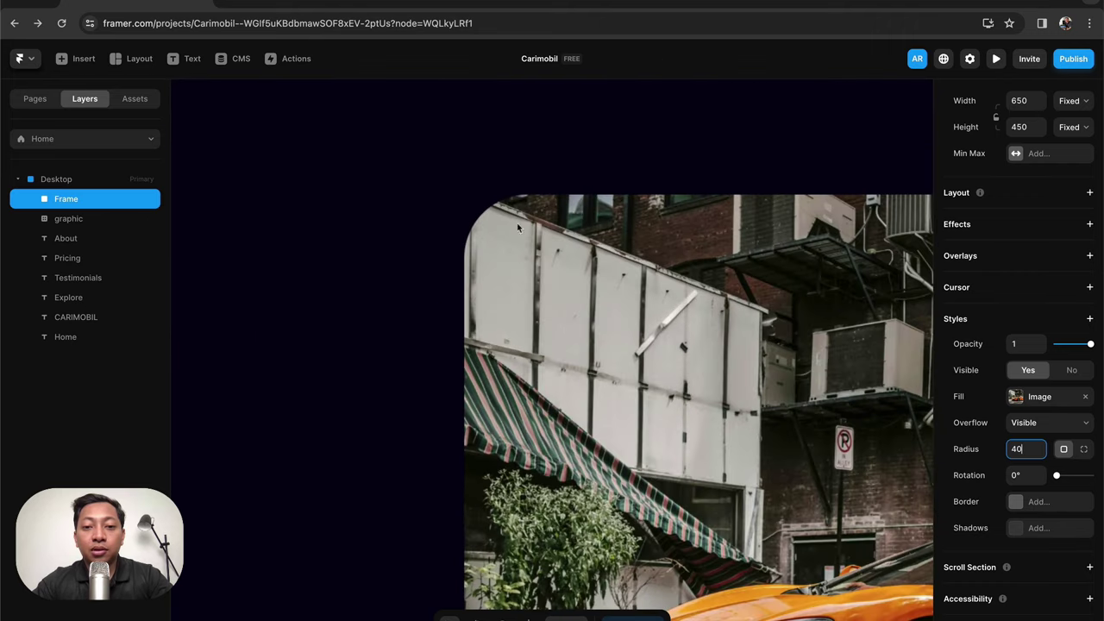
pyautogui.scroll(-5, 655, 362)
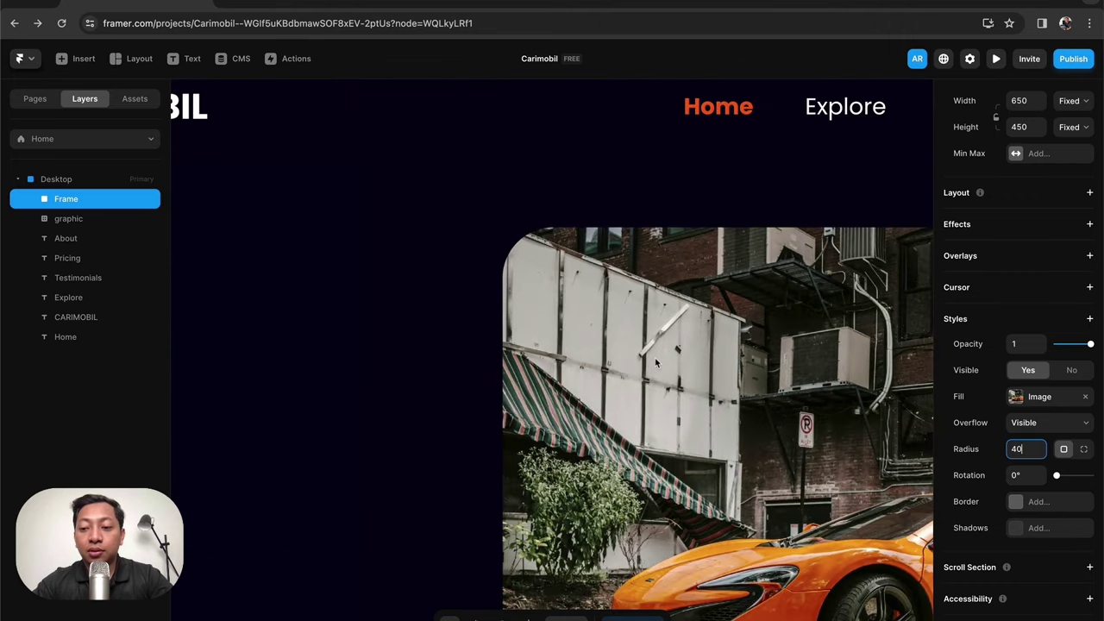
pyautogui.scroll(-4, 657, 364)
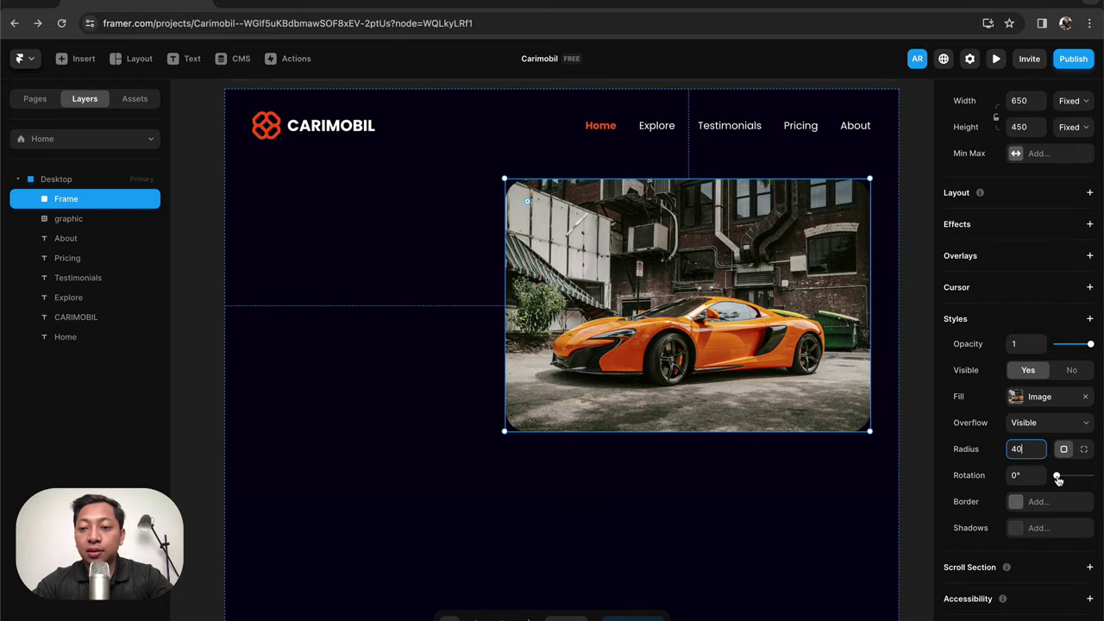
# - Try a 360° rotation on the hero image frame and reset both its radius and rotation to 0
pyautogui.moveTo(1057, 479); pyautogui.dragTo(1090, 476)
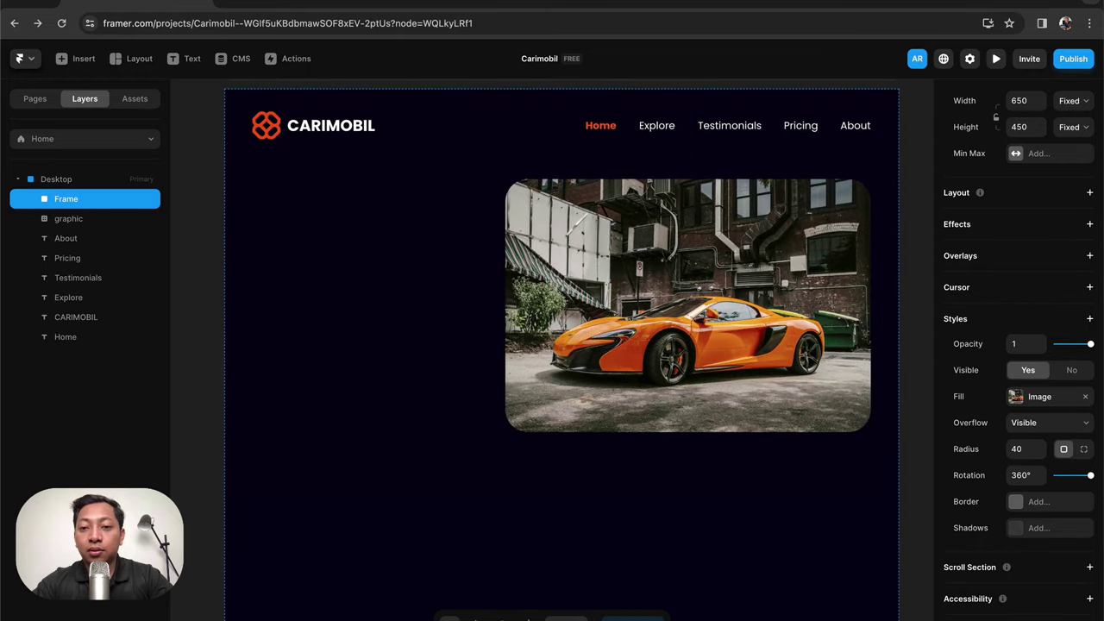
pyautogui.press('Return')
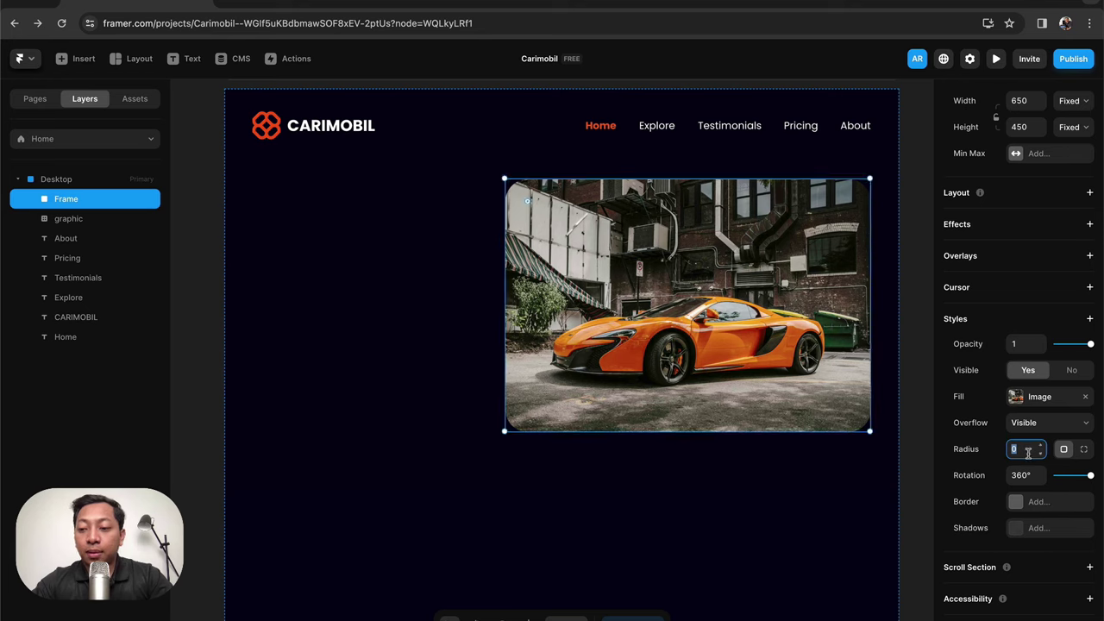
pyautogui.click(1023, 474)
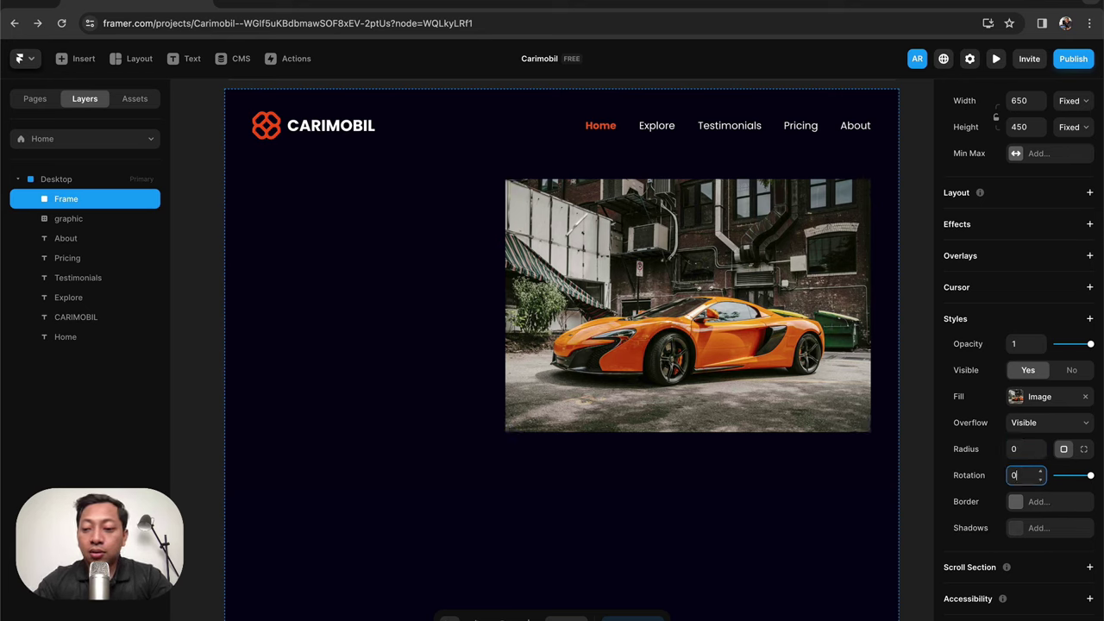
pyautogui.press('Return')
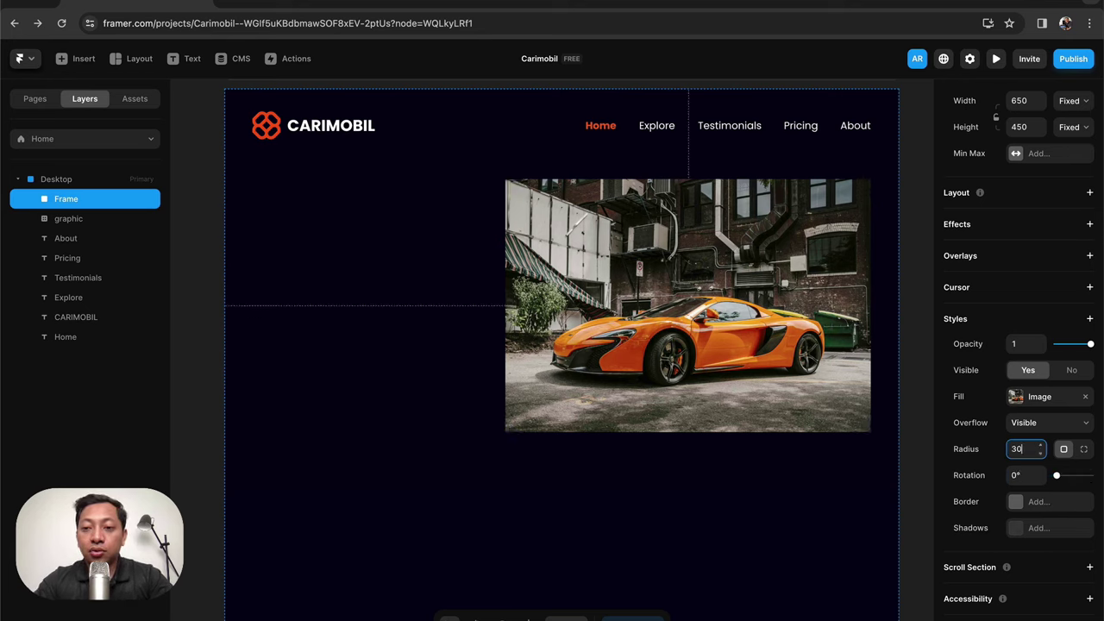
# - Set the hero image frame's corner radius to 50
pyautogui.click(1031, 449)
pyautogui.write('3050')
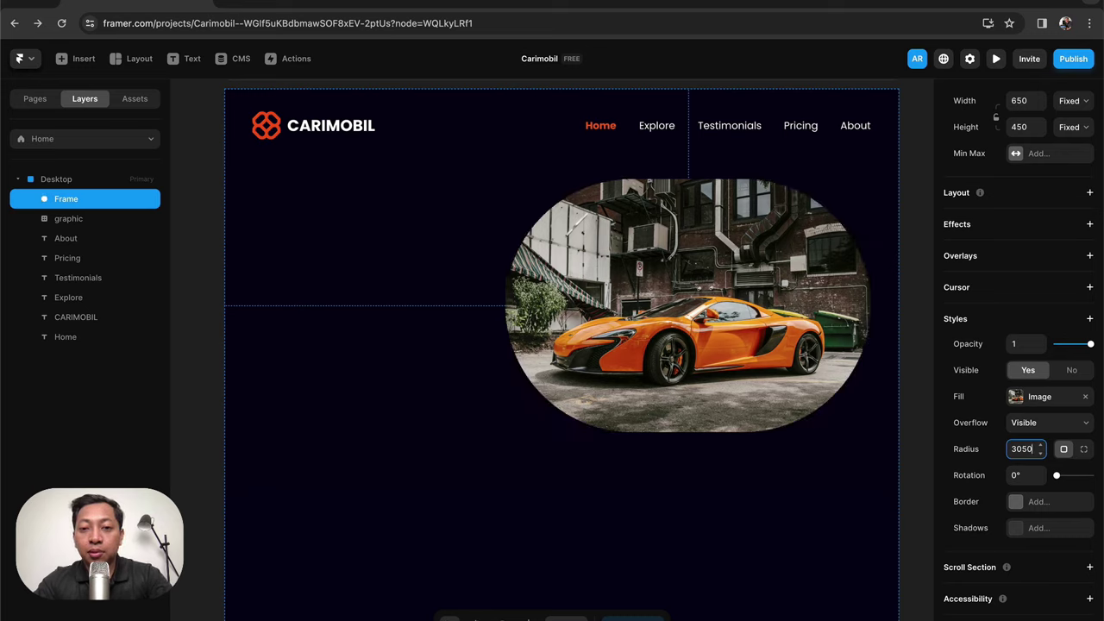
pyautogui.write('50')
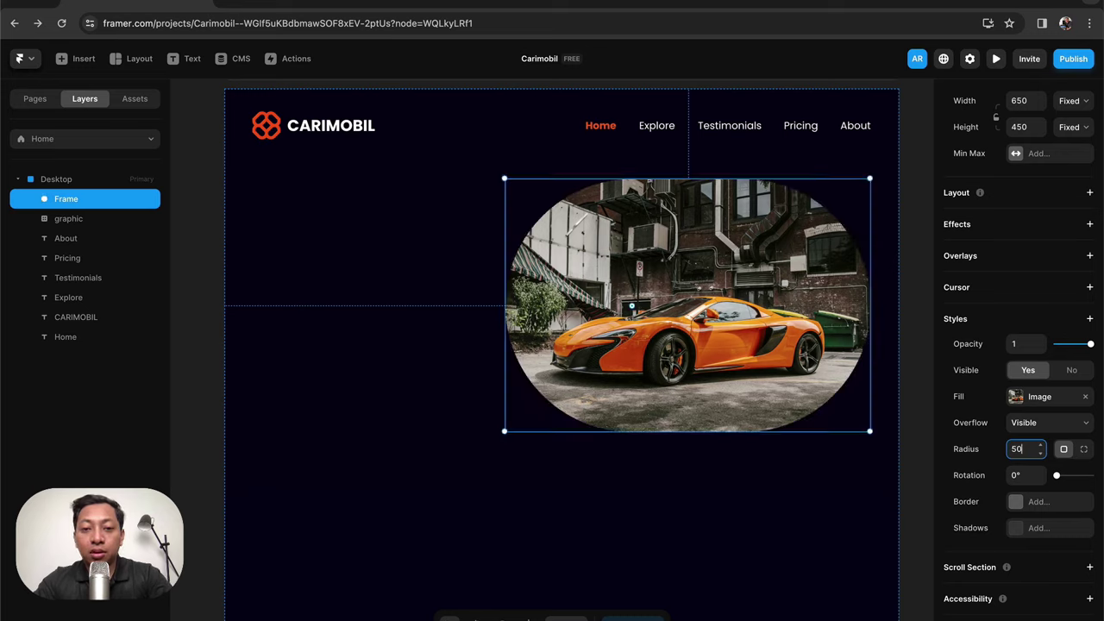
pyautogui.press('Return')
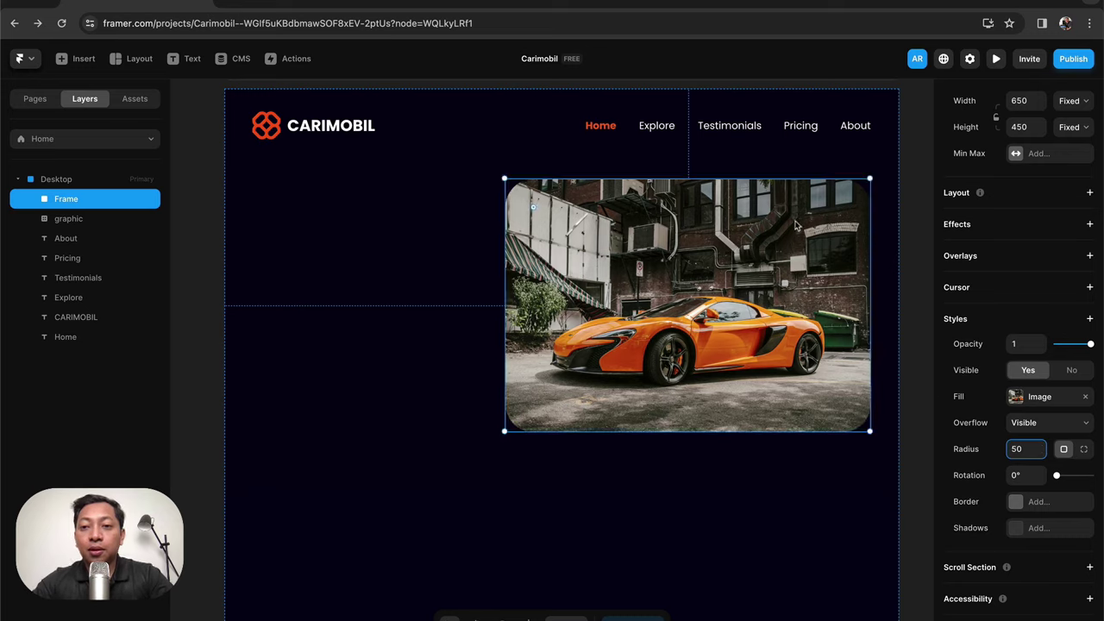
# - Preview the landing page to check the rounded hero image below the navigation, and return to the editor
pyautogui.click(995, 59)
pyautogui.scroll(-3, 707, 270)
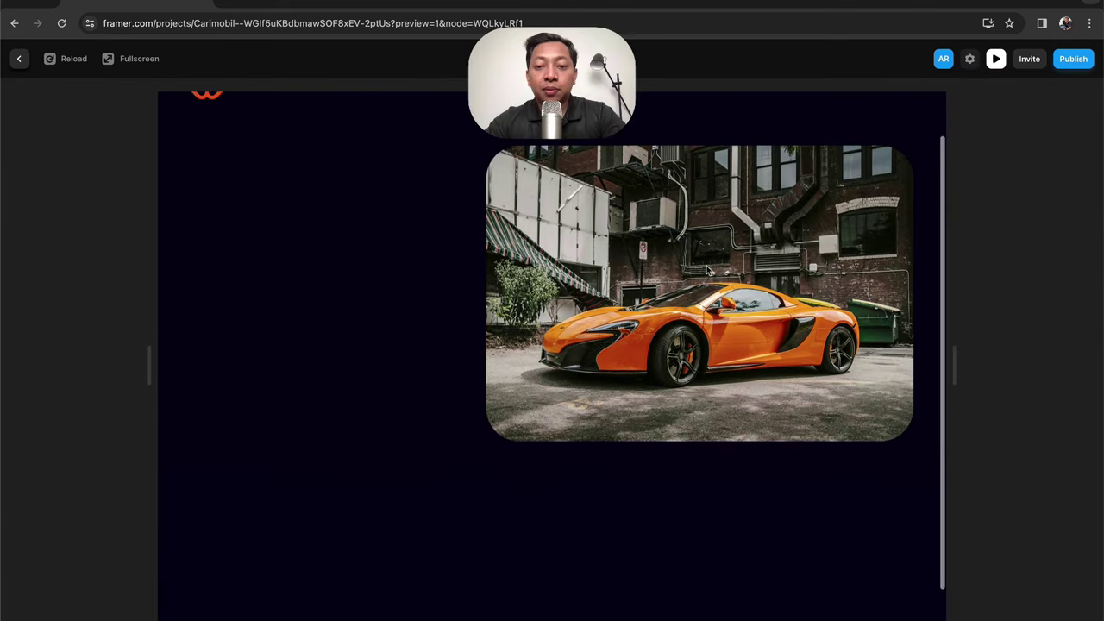
pyautogui.scroll(2, 707, 270)
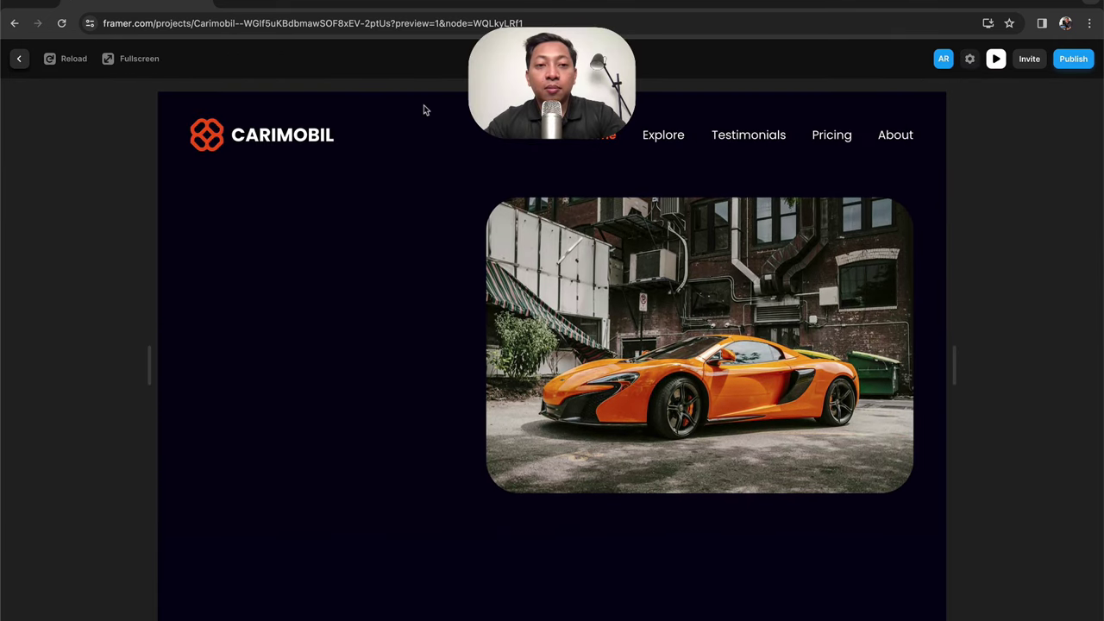
pyautogui.press('Escape')
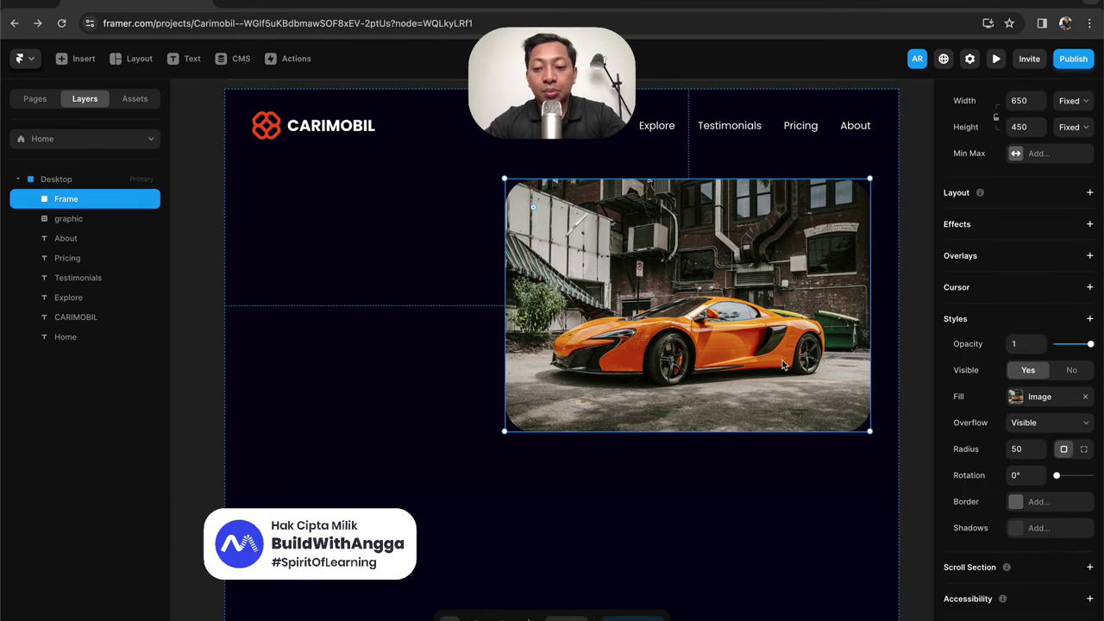
# - Insert a YouTube media element on the Desktop page, overlapping the hero image's left part at about 181 left and 365 top
pyautogui.scroll(-3, 777, 360)
pyautogui.scroll(3, 777, 360)
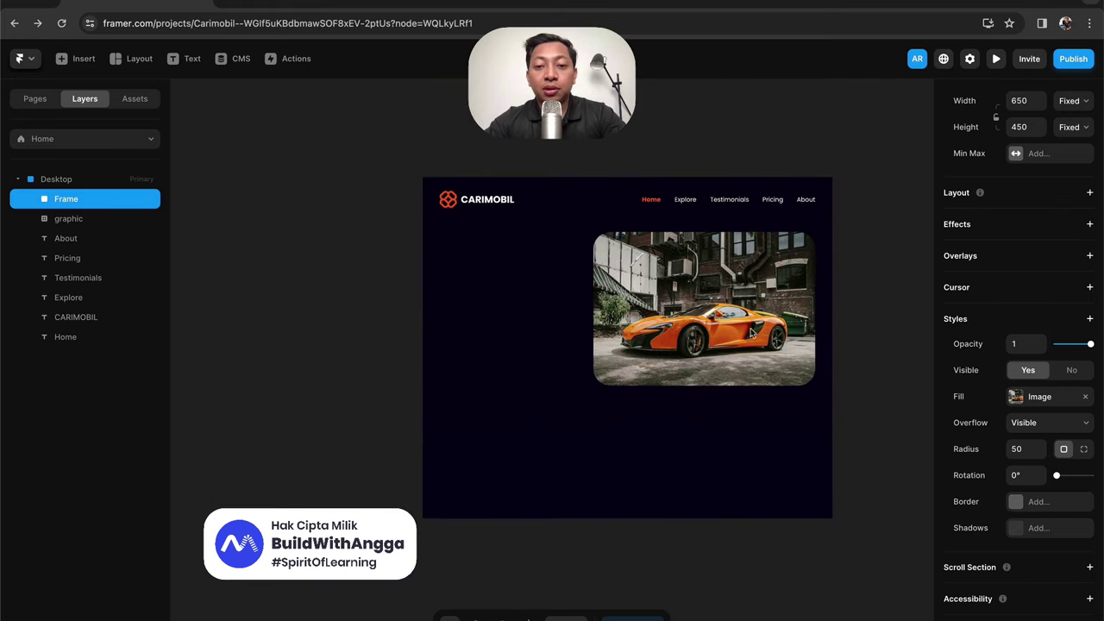
pyautogui.click(79, 58)
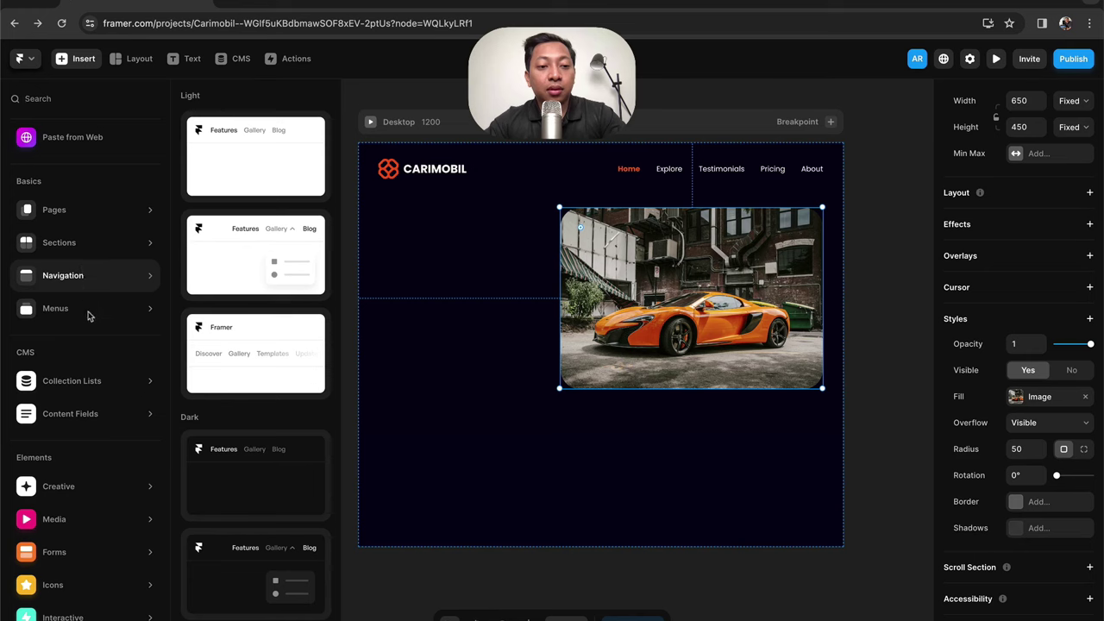
pyautogui.moveTo(95, 518)
pyautogui.moveTo(293, 257); pyautogui.dragTo(483, 435)
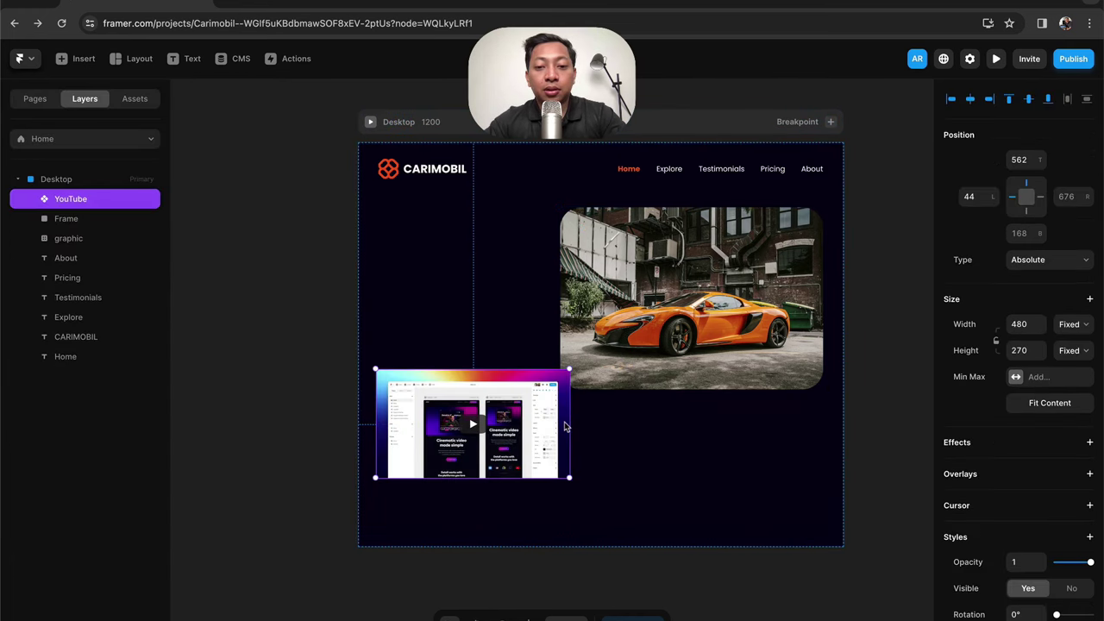
pyautogui.moveTo(556, 416); pyautogui.dragTo(611, 339)
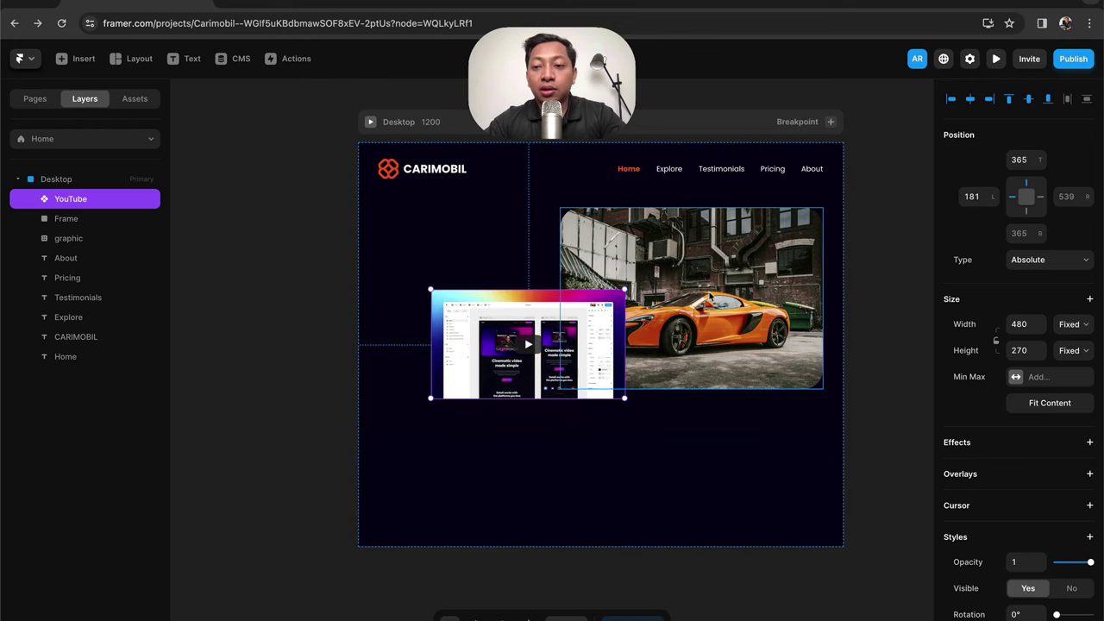
# - Check the hero image frame's dimensions and match the YouTube element to them with width 650 and height 450
pyautogui.click(709, 297)
pyautogui.scroll(5, 1030, 254)
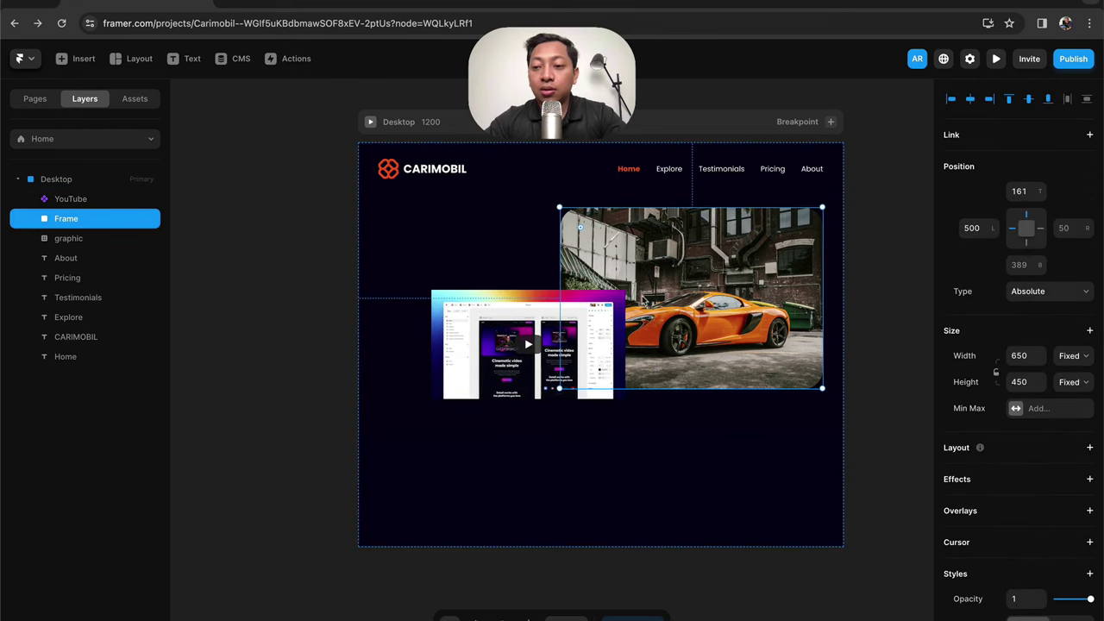
pyautogui.click(484, 344)
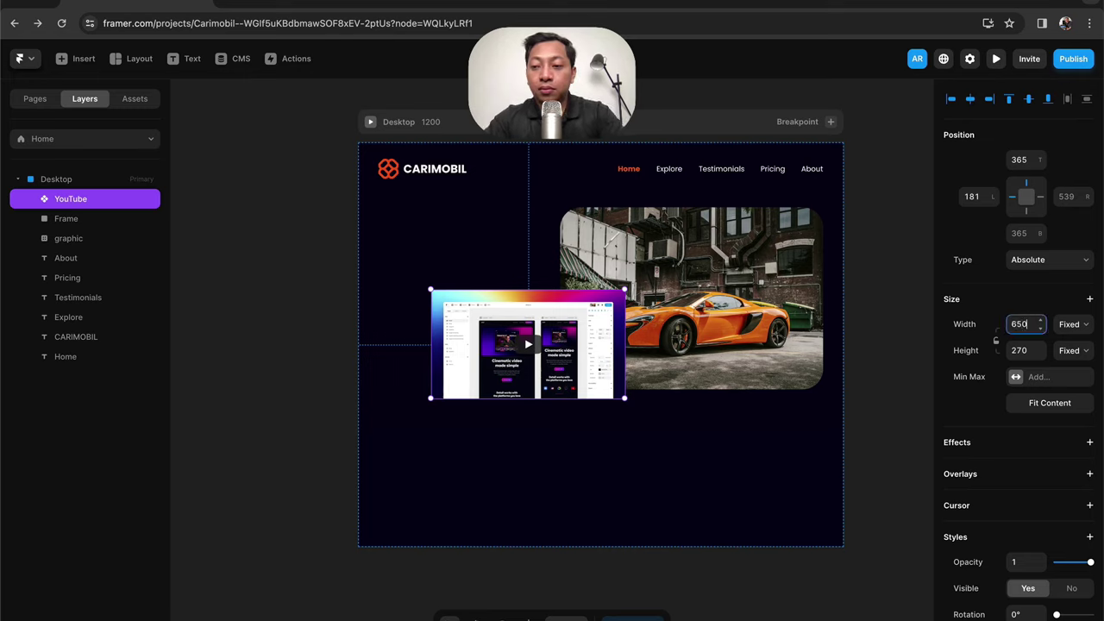
pyautogui.click(1020, 352)
pyautogui.write('4')
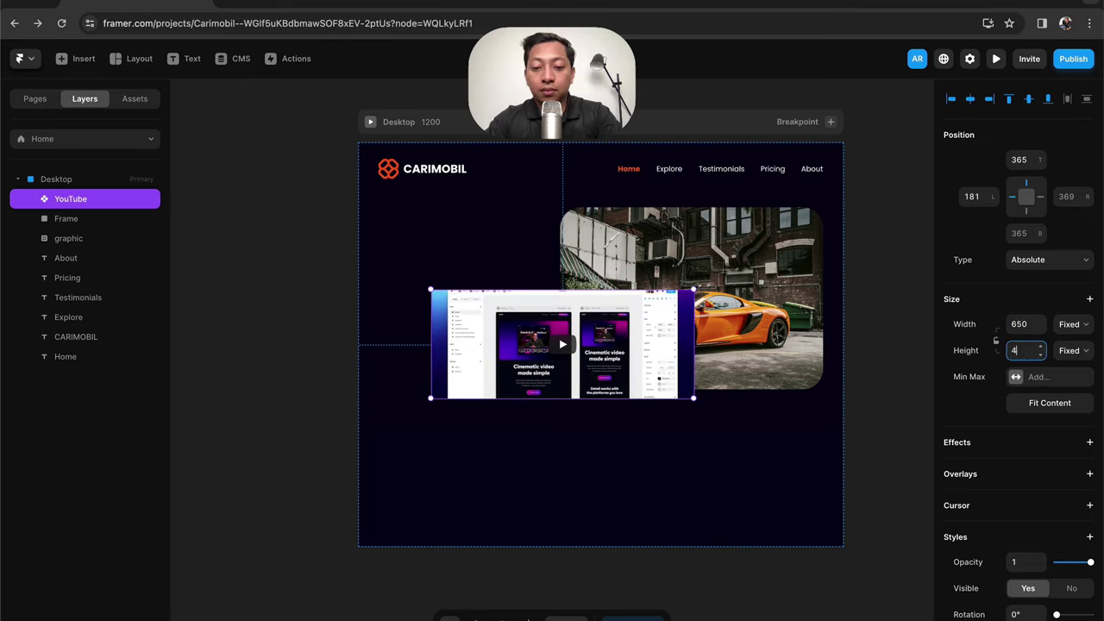
pyautogui.write('50')
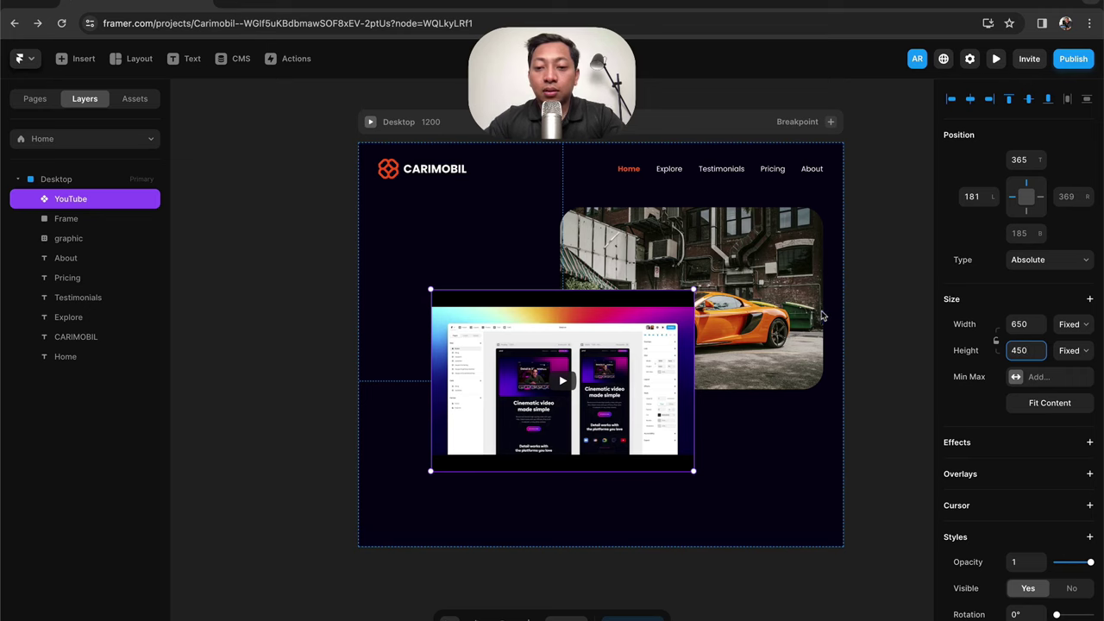
# - Shorten the YouTube element to crop out the black bars around its video, setting the height to 360
pyautogui.scroll(5, 617, 327)
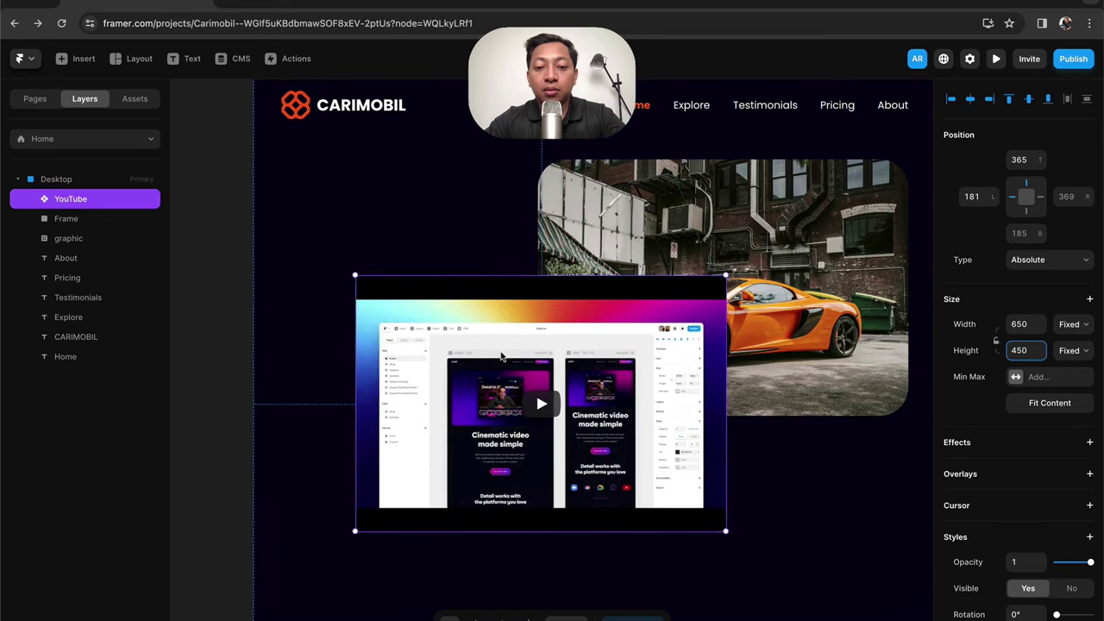
pyautogui.scroll(2, 500, 353)
pyautogui.hscroll(2, 556, 287)
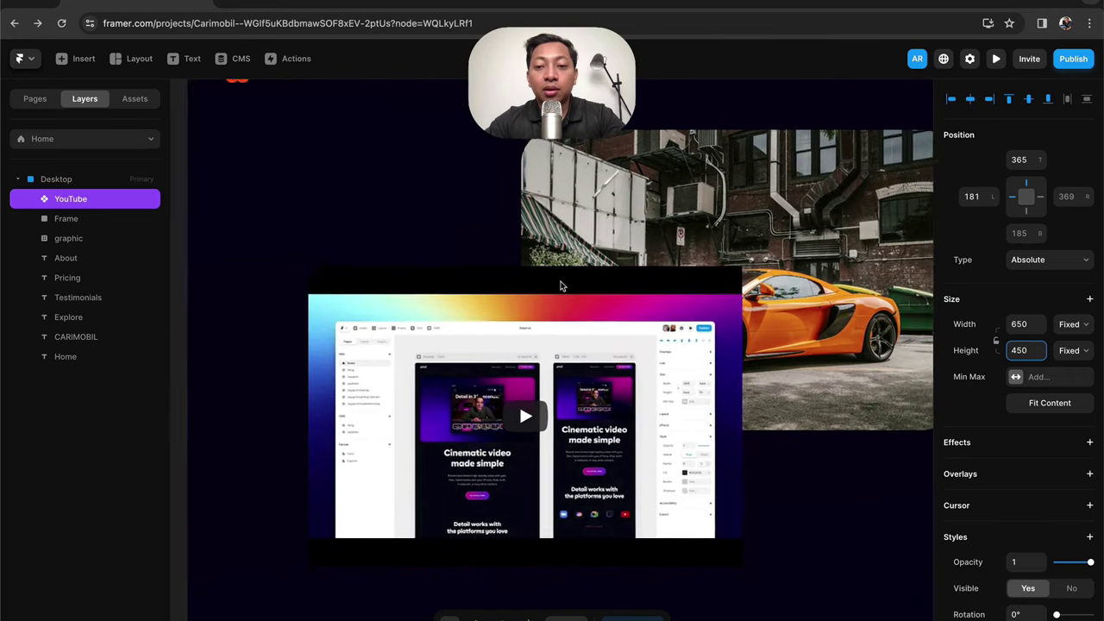
pyautogui.hscroll(2, 559, 287)
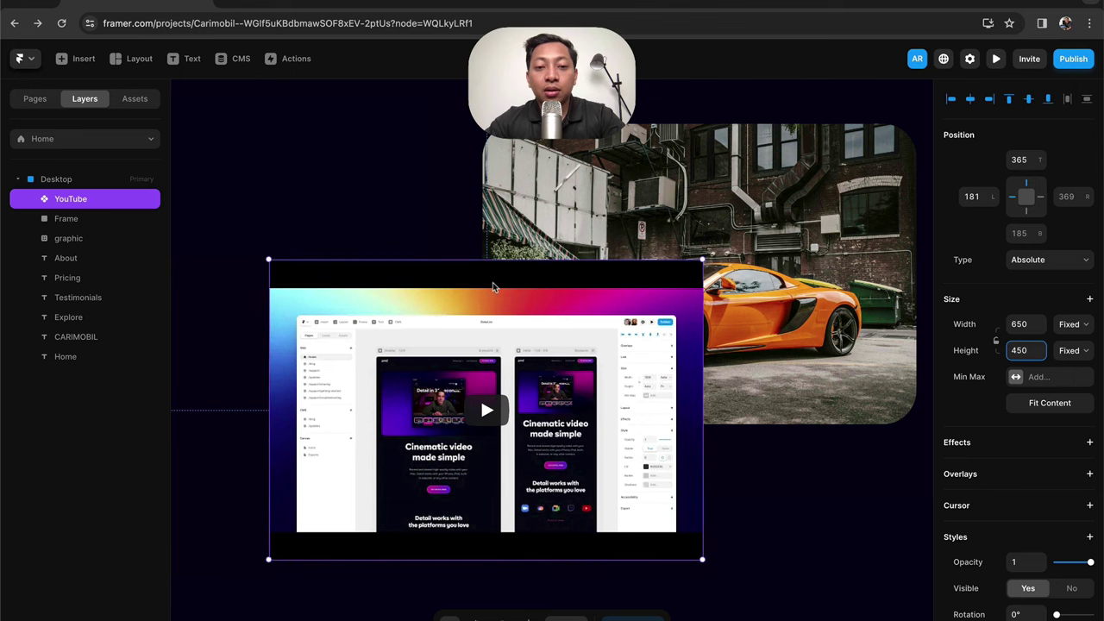
pyautogui.scroll(4, 470, 421)
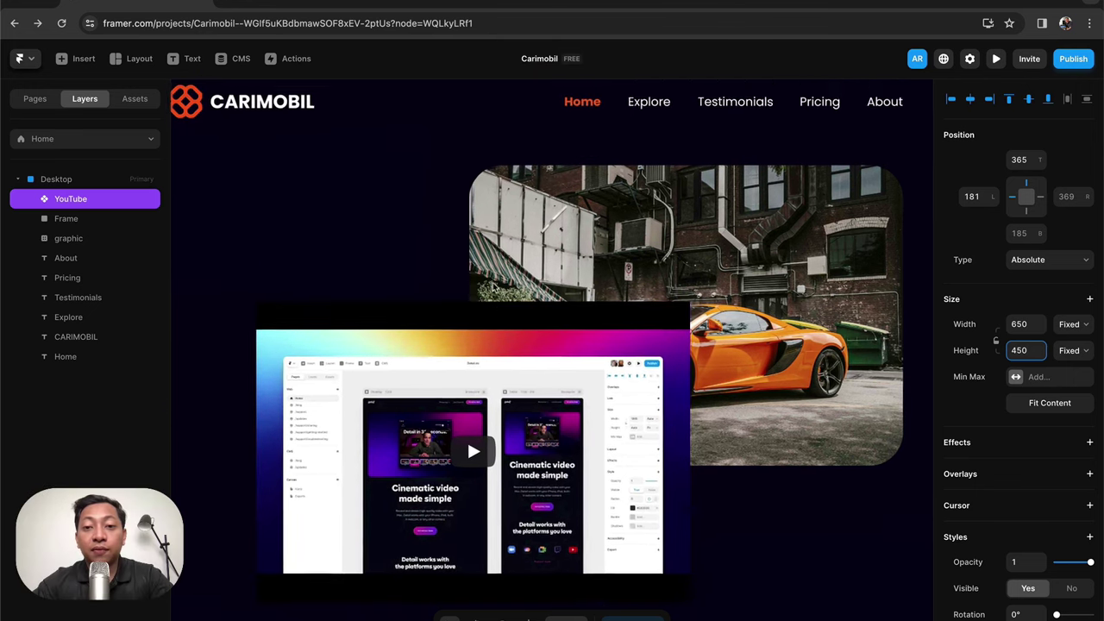
pyautogui.scroll(-3, 470, 420)
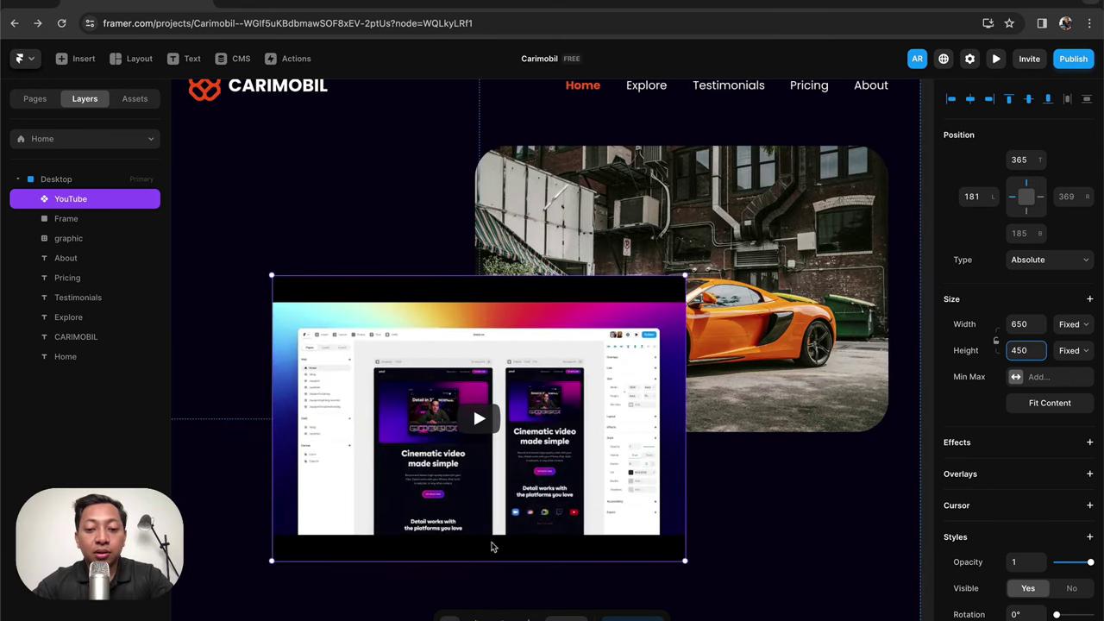
pyautogui.moveTo(492, 560); pyautogui.dragTo(486, 504)
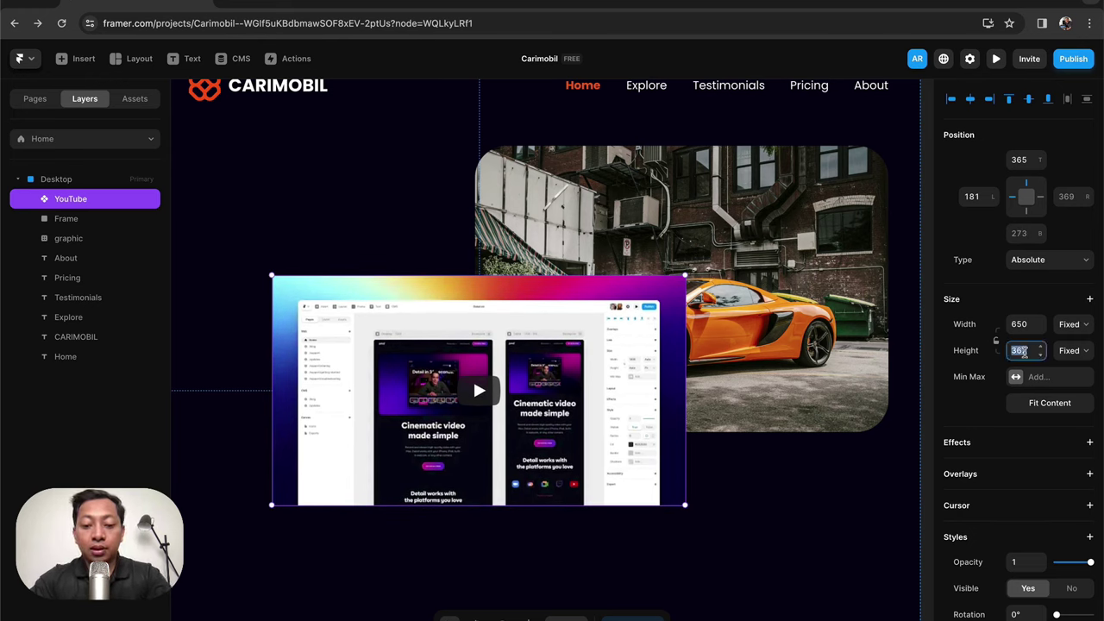
pyautogui.write('360')
pyautogui.press('Return')
# - Set the YouTube element's corner radius to 50 and reselect the element on the page
pyautogui.hscroll(2, 574, 512)
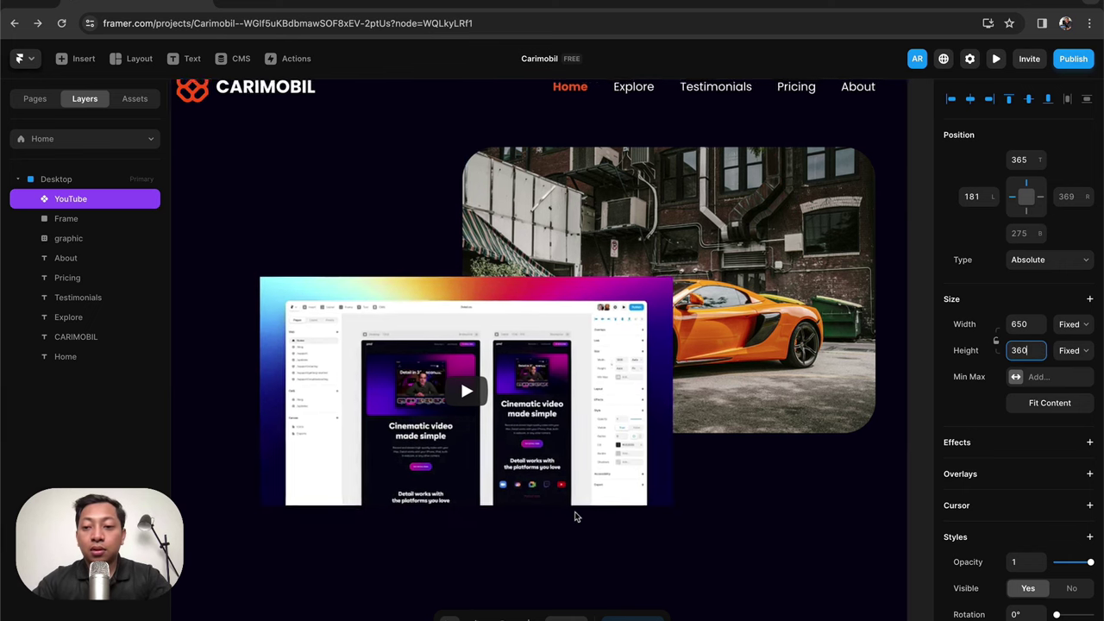
pyautogui.scroll(-5, 1005, 487)
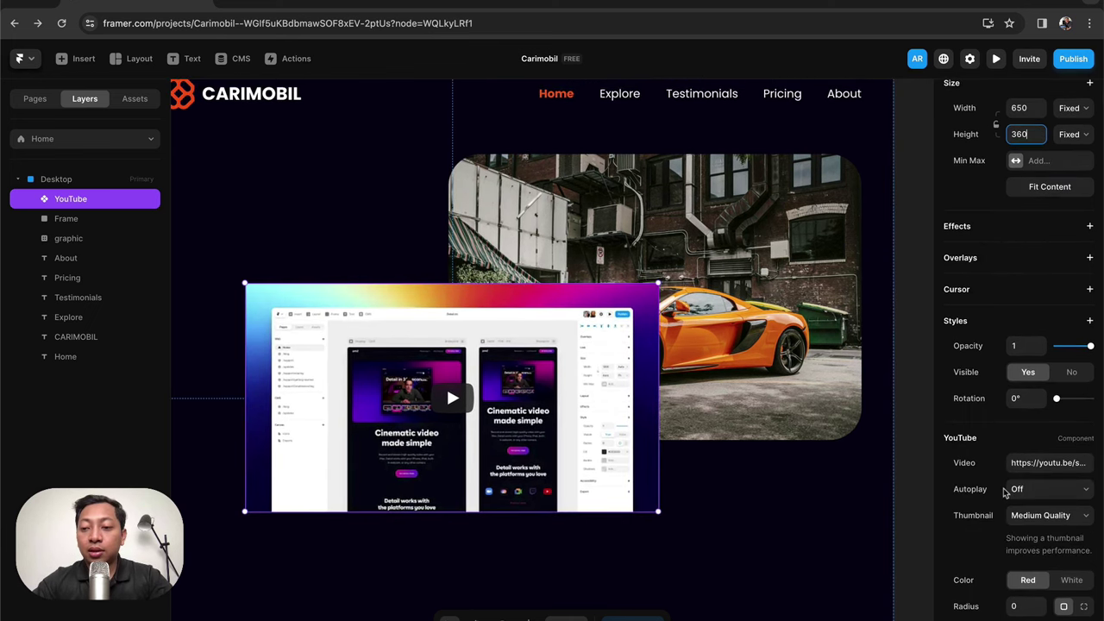
pyautogui.scroll(-1, 1000, 494)
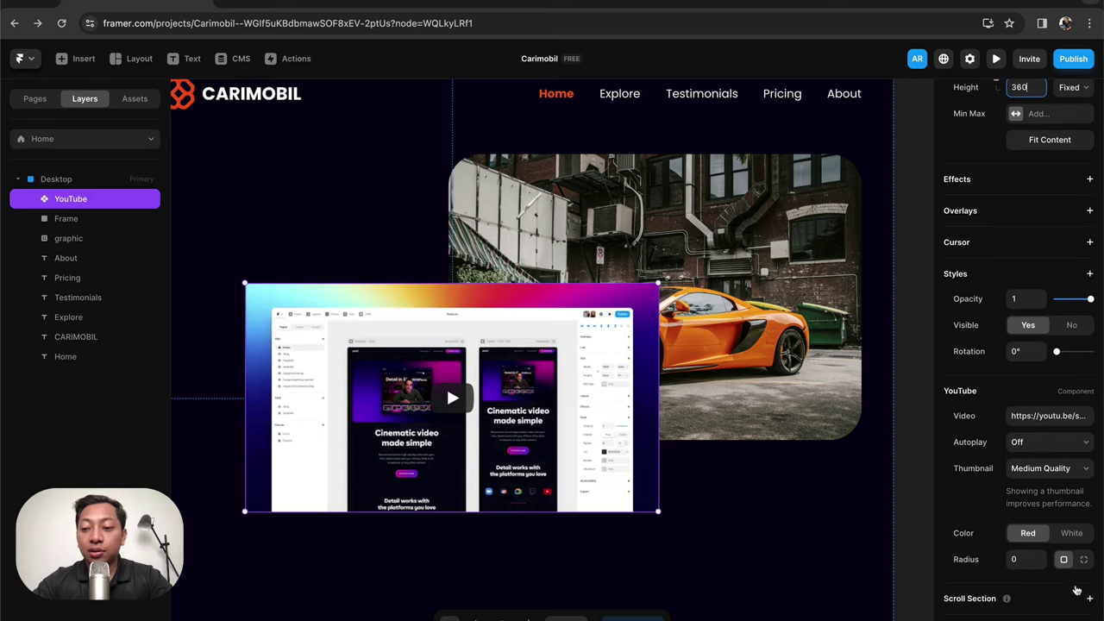
pyautogui.write('20')
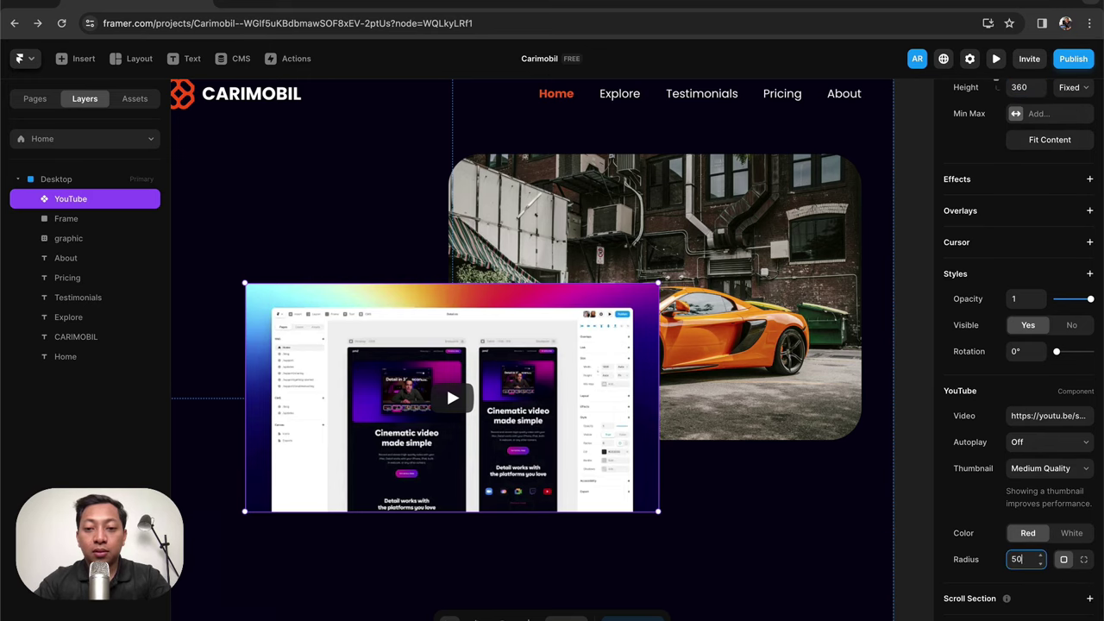
pyautogui.press('Return')
pyautogui.click(732, 577)
pyautogui.click(539, 474)
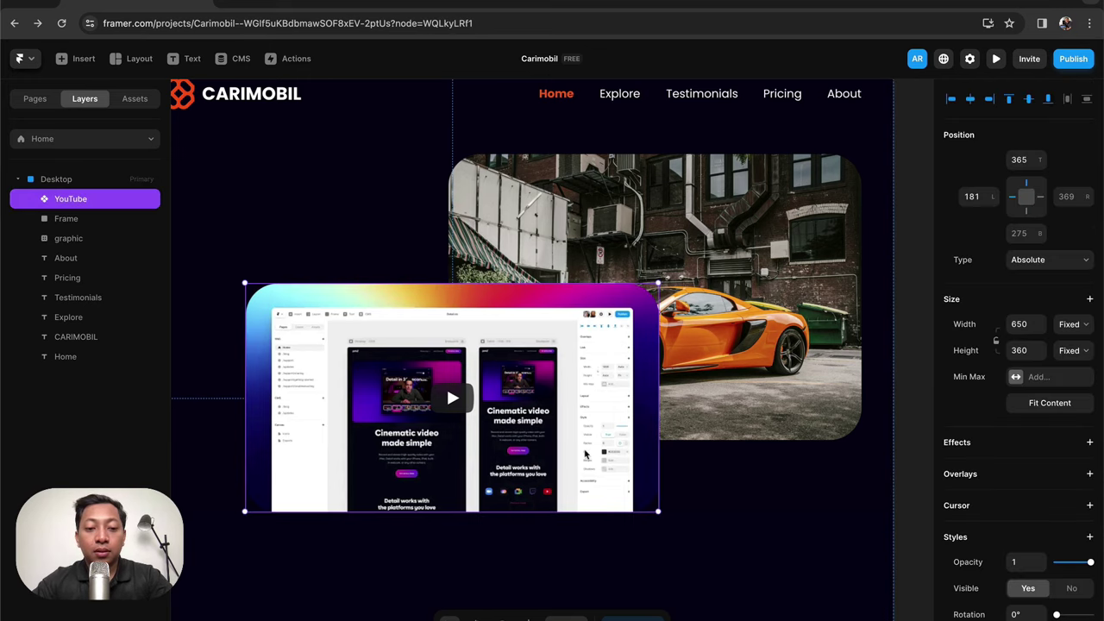
# - Try placing the YouTube element over the hero car image, then move it back out of the image frame
pyautogui.moveTo(546, 464); pyautogui.dragTo(739, 349)
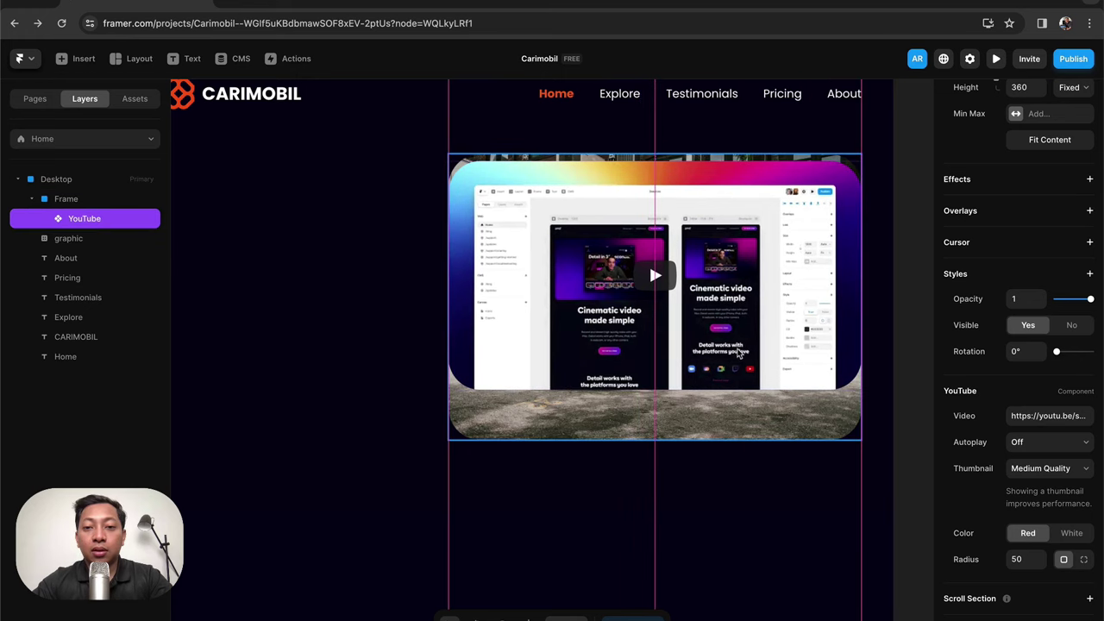
pyautogui.click(634, 433)
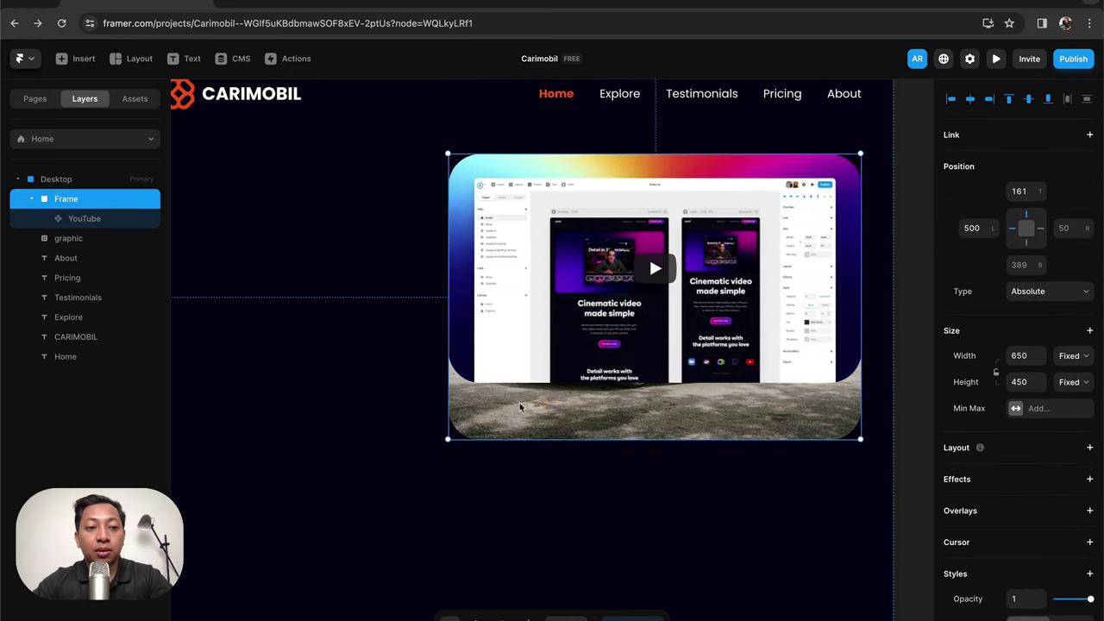
pyautogui.moveTo(520, 376); pyautogui.dragTo(316, 506)
# - Hide the hero car image frame and move the YouTube element into its place below the navigation
pyautogui.click(480, 184)
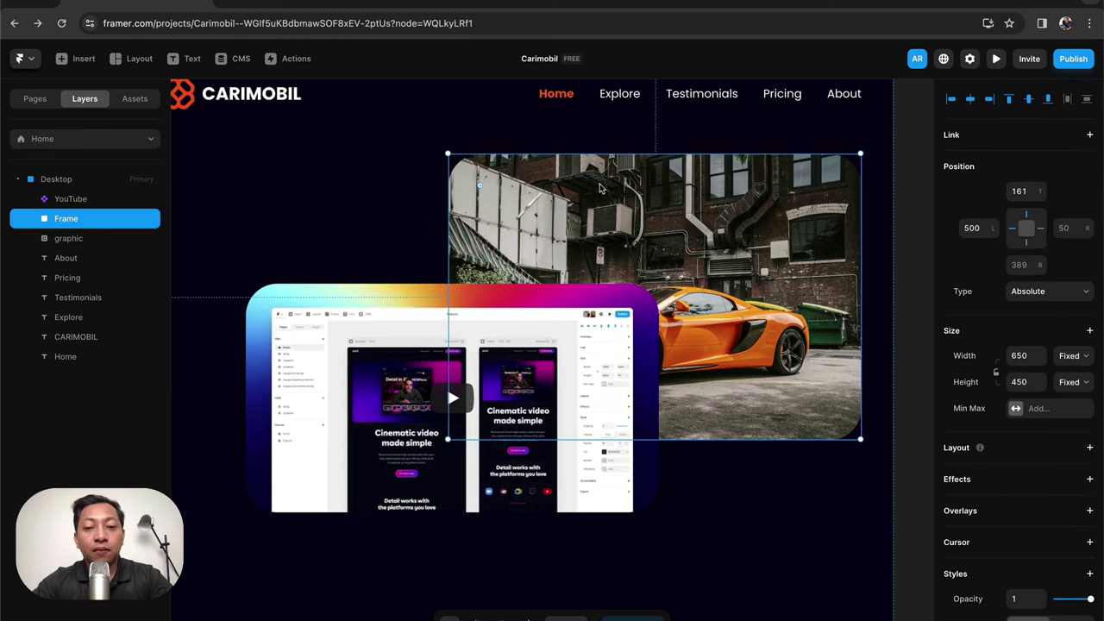
pyautogui.rightClick(98, 223)
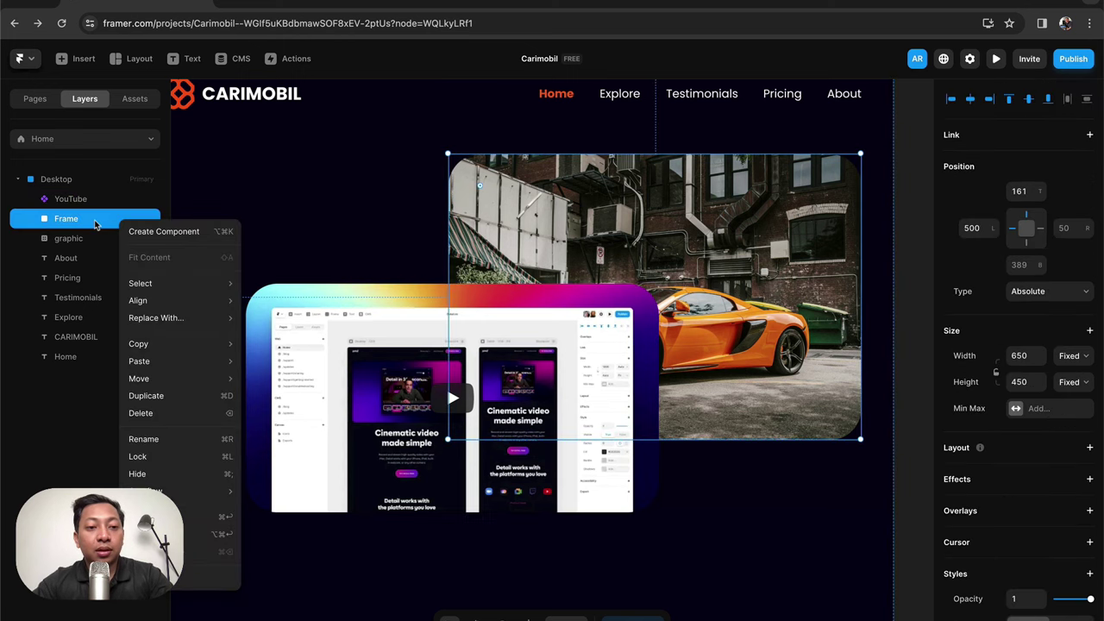
pyautogui.click(97, 223)
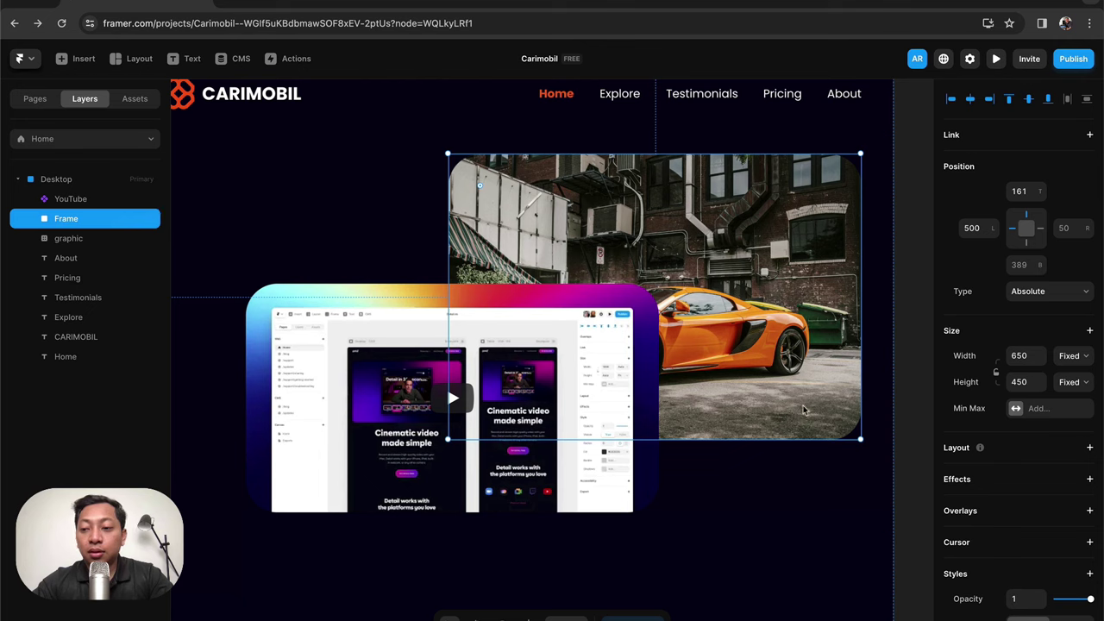
pyautogui.scroll(-5, 1002, 491)
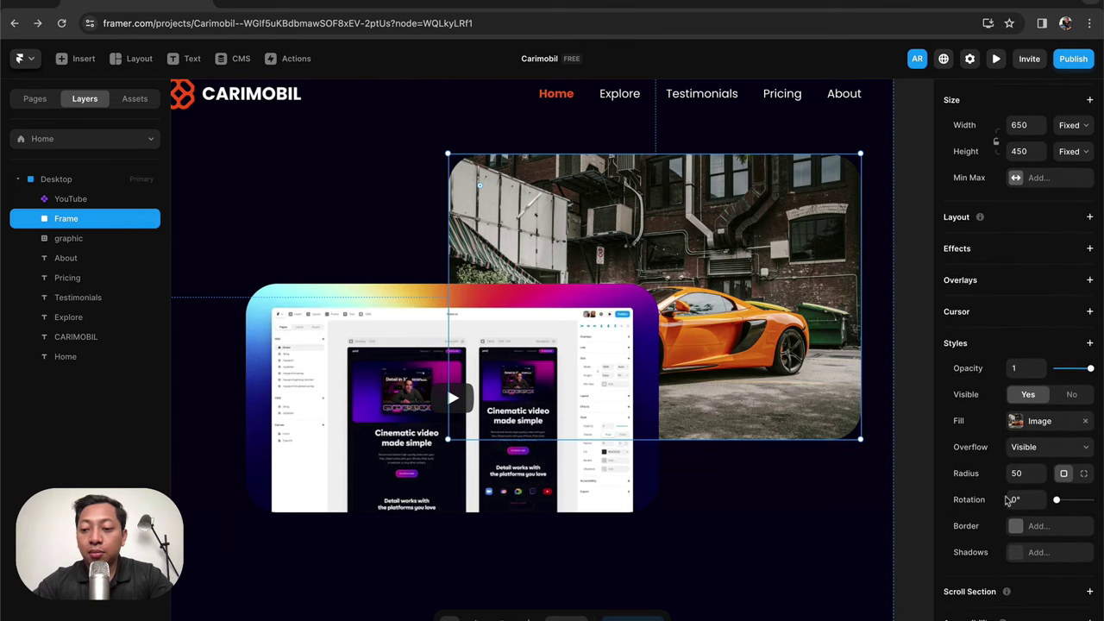
pyautogui.scroll(3, 998, 425)
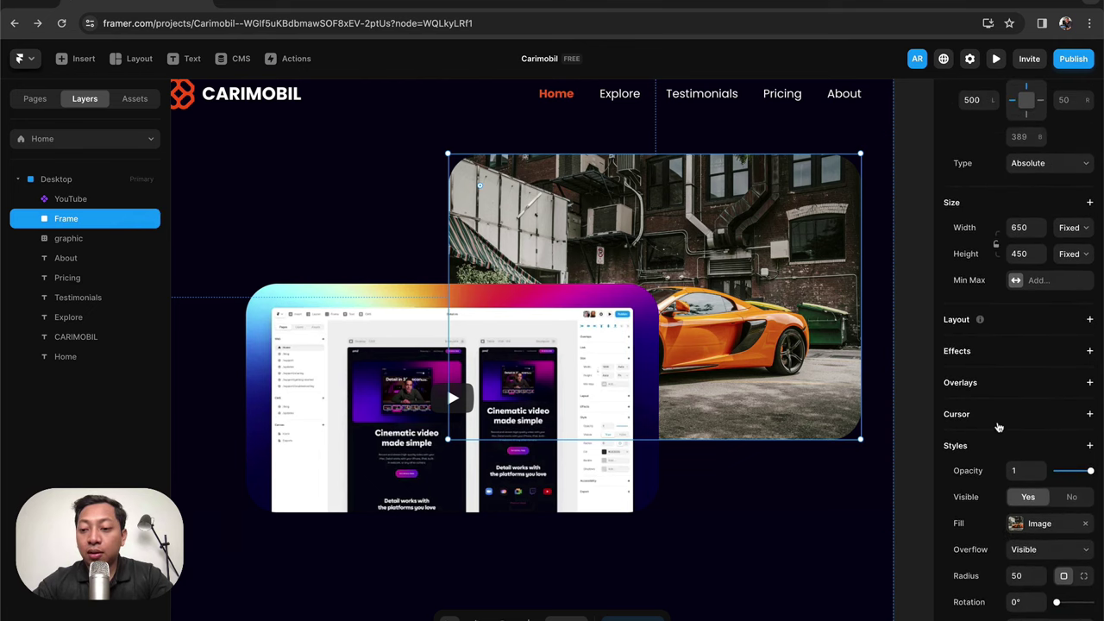
pyautogui.scroll(-3, 998, 424)
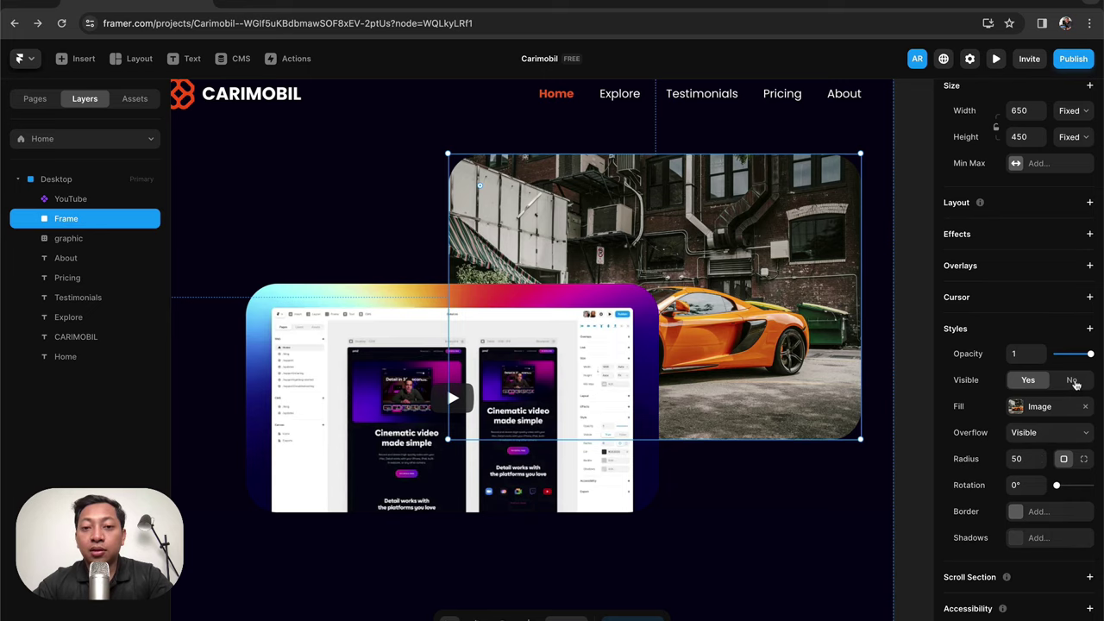
pyautogui.click(1072, 380)
pyautogui.moveTo(538, 452); pyautogui.dragTo(743, 322)
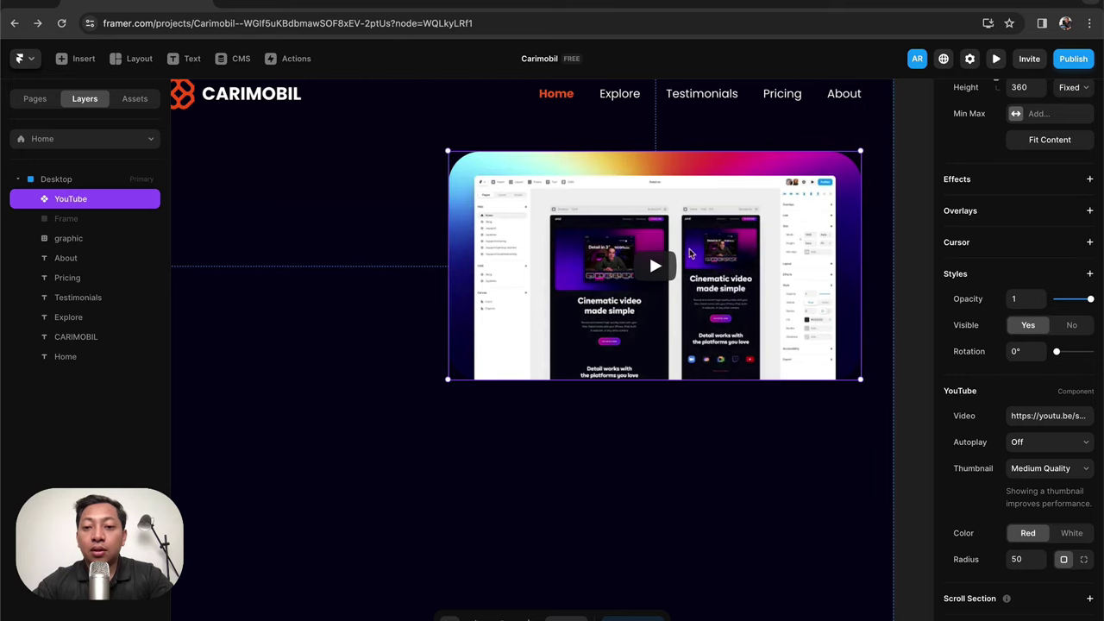
pyautogui.hotkey('shift', '1')
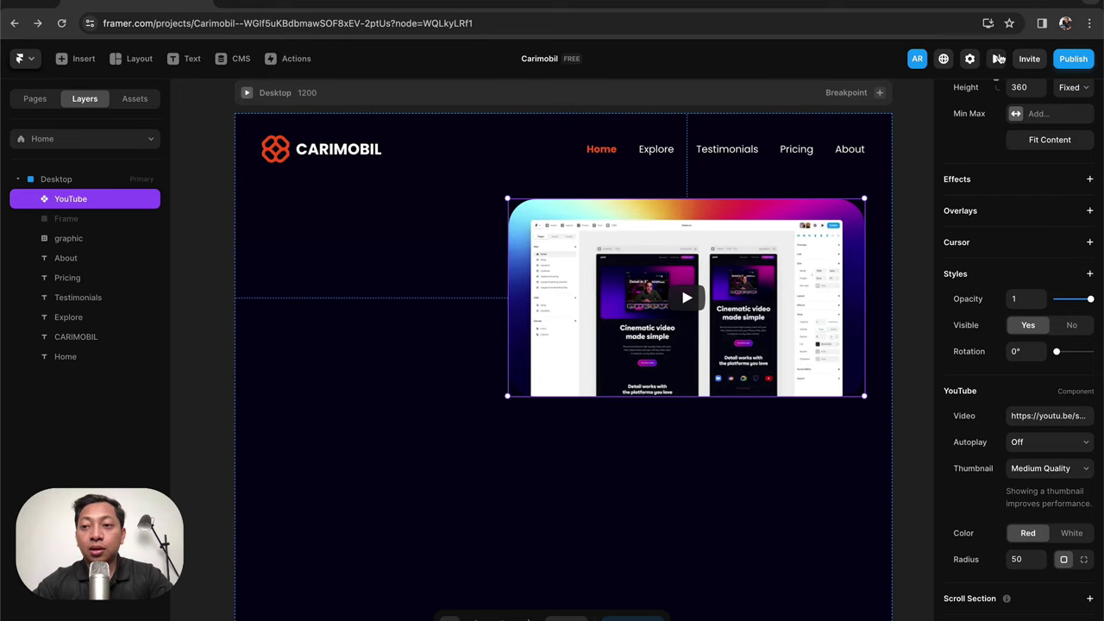
# - Preview the page, play the embedded video, skip to several points in it, and return to the editor
pyautogui.click(998, 58)
pyautogui.click(696, 318)
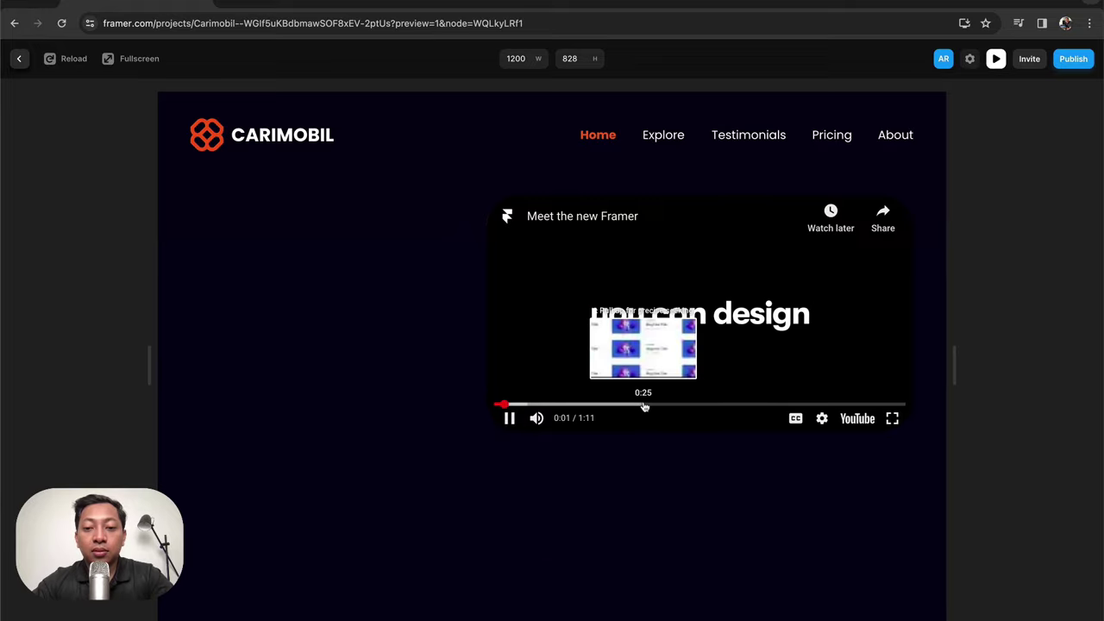
pyautogui.click(644, 404)
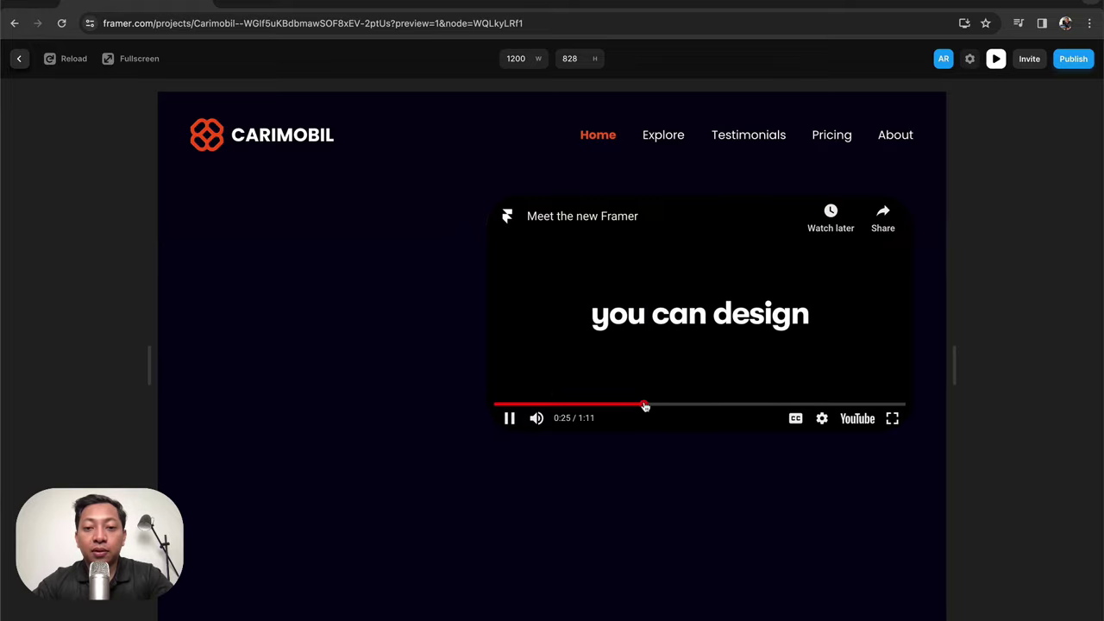
pyautogui.click(720, 403)
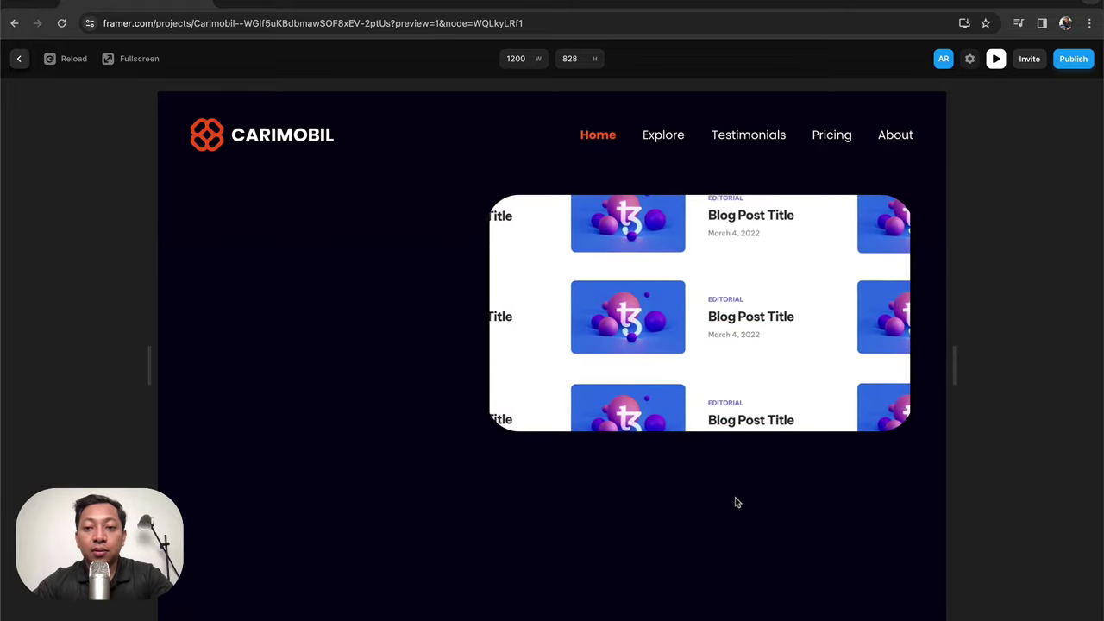
pyautogui.click(656, 402)
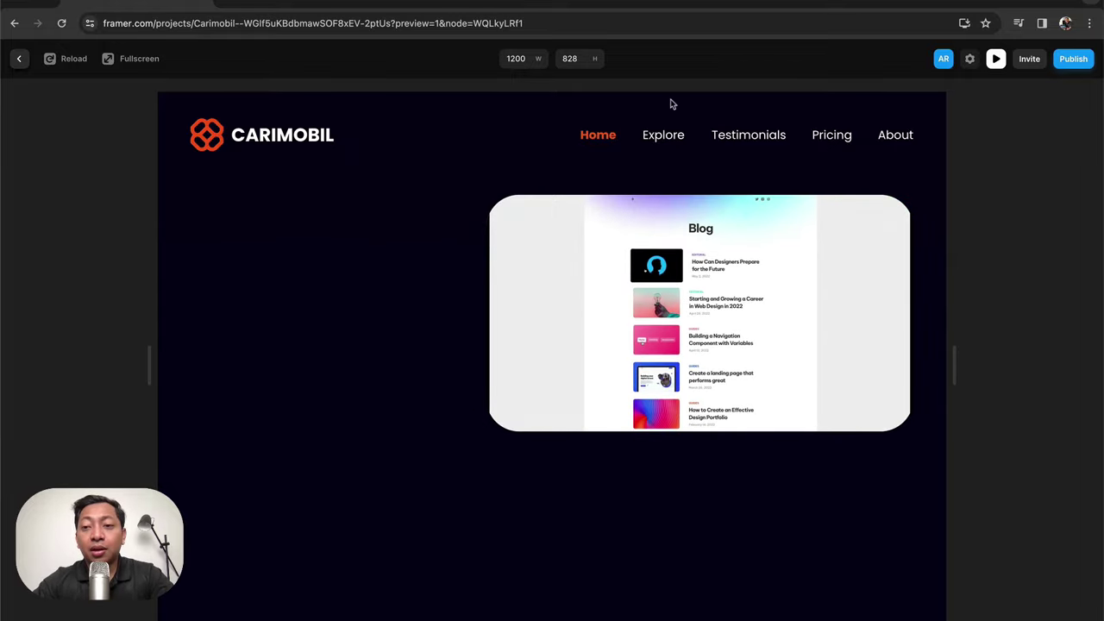
pyautogui.click(19, 59)
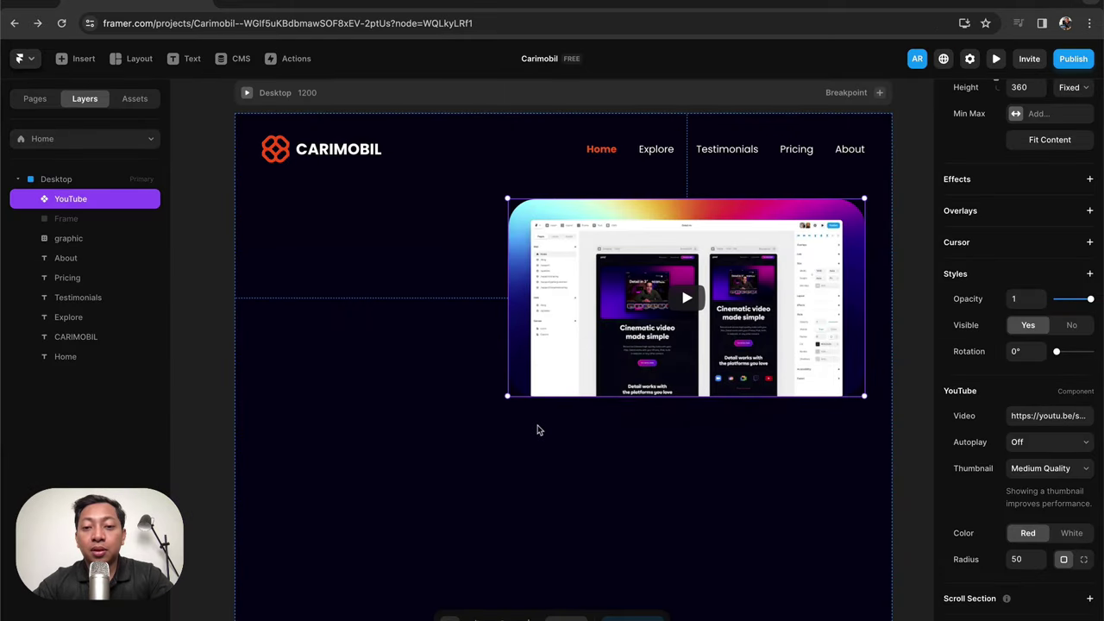
# - Move the YouTube element down to the lower middle of the page and make the hero car image frame visible again
pyautogui.scroll(-2, 536, 429)
pyautogui.moveTo(737, 282); pyautogui.dragTo(619, 492)
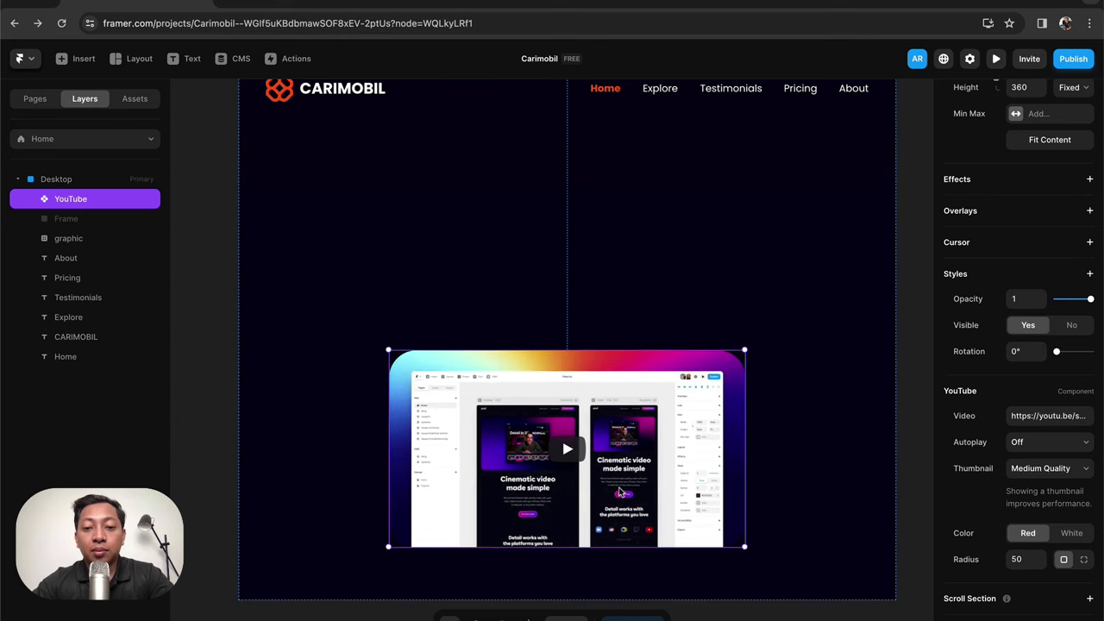
pyautogui.click(83, 222)
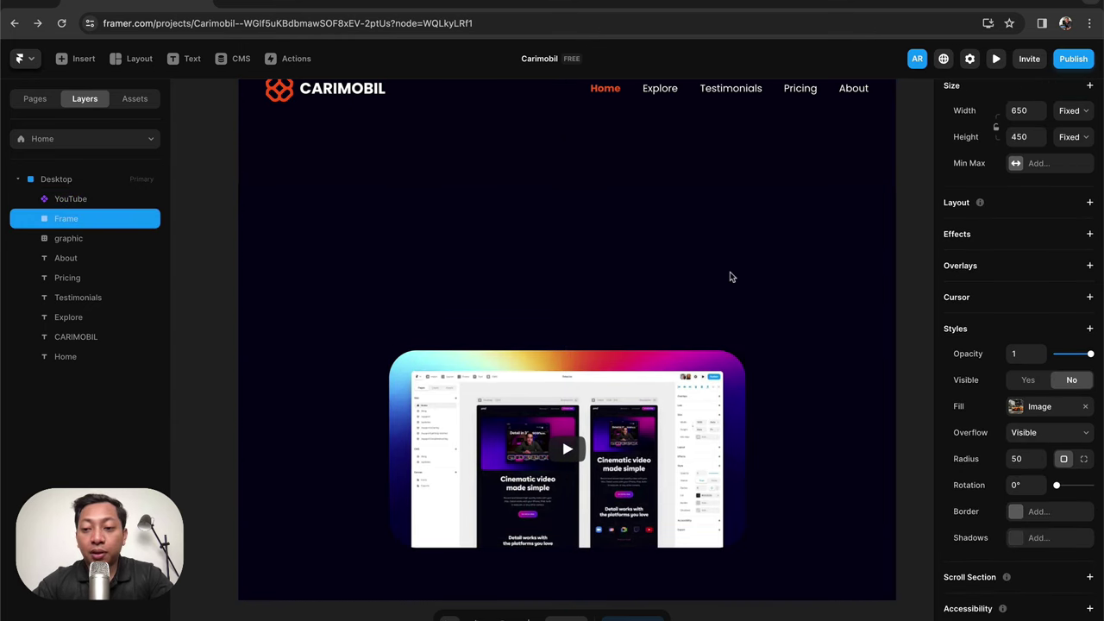
pyautogui.click(1028, 379)
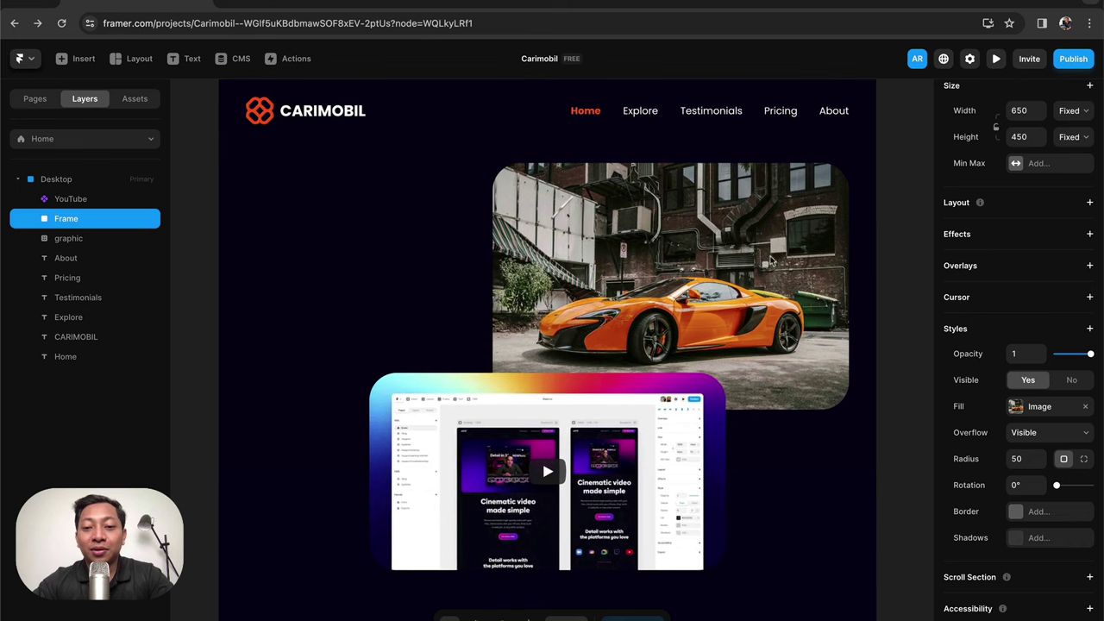
# - Extend the Desktop page downward to a height of about 1763
pyautogui.scroll(-3, 742, 301)
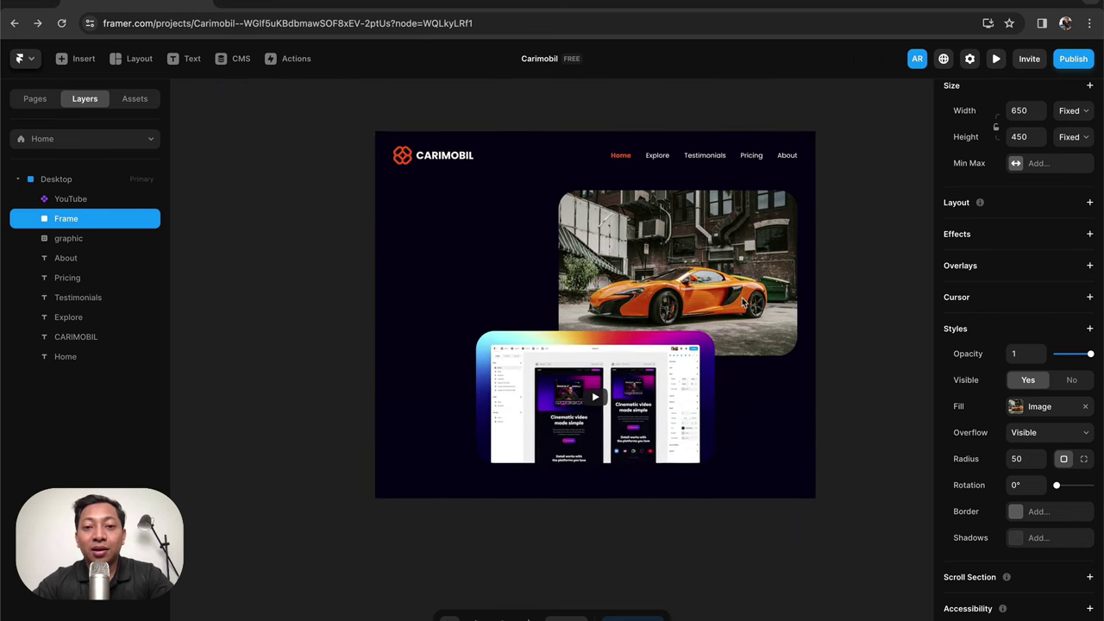
pyautogui.click(862, 173)
pyautogui.hscroll(2, 862, 172)
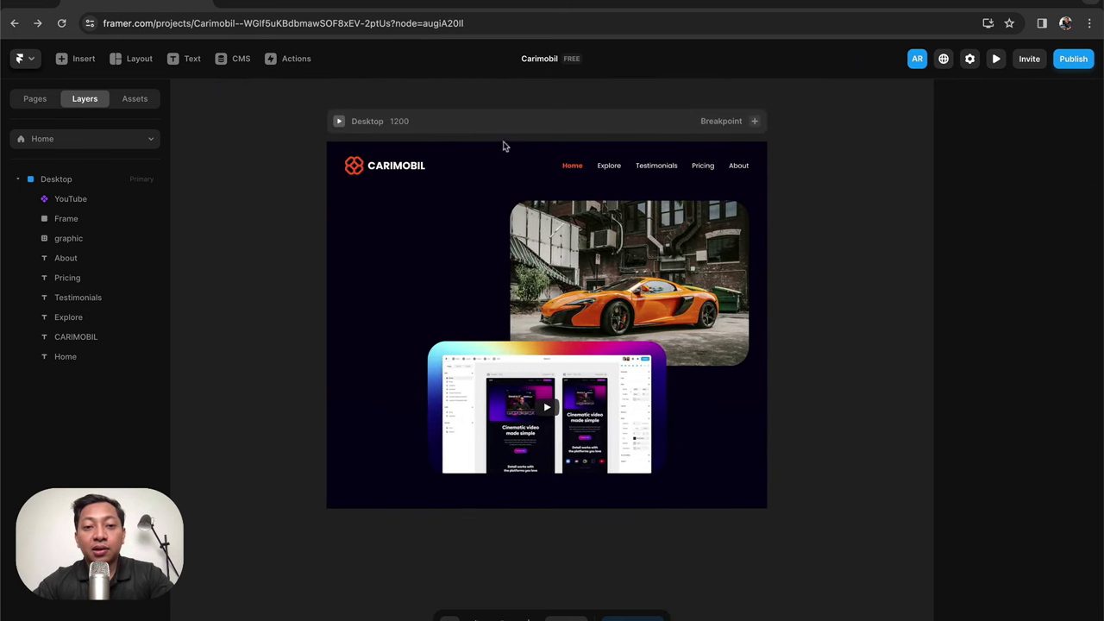
pyautogui.click(491, 129)
pyautogui.click(506, 96)
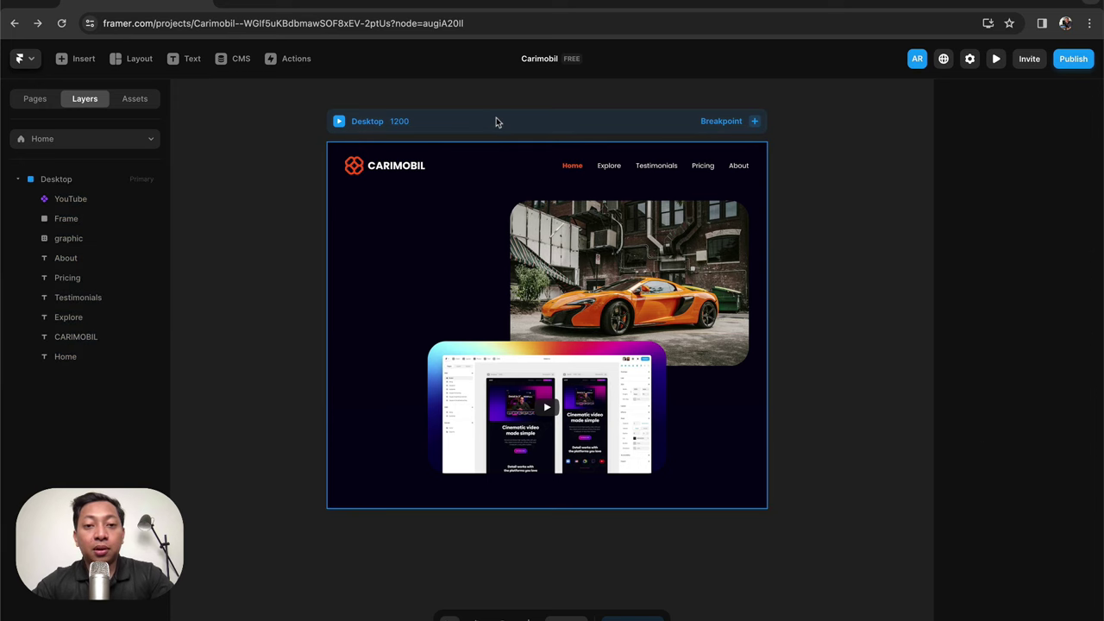
pyautogui.click(495, 121)
pyautogui.scroll(-3, 495, 121)
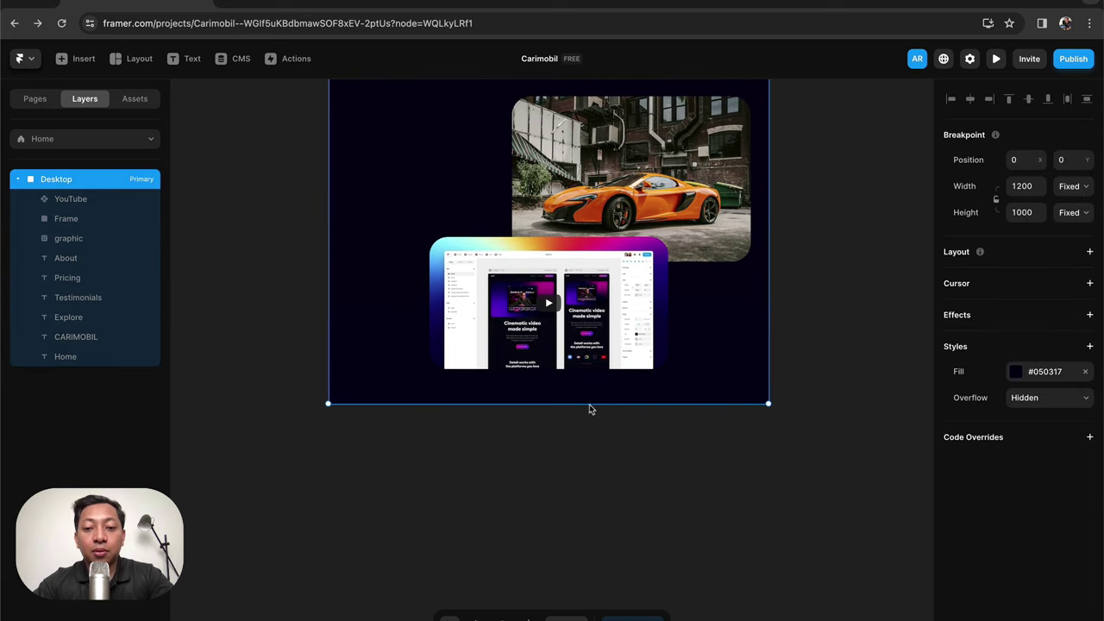
pyautogui.moveTo(589, 402); pyautogui.dragTo(594, 483)
pyautogui.scroll(2, 594, 483)
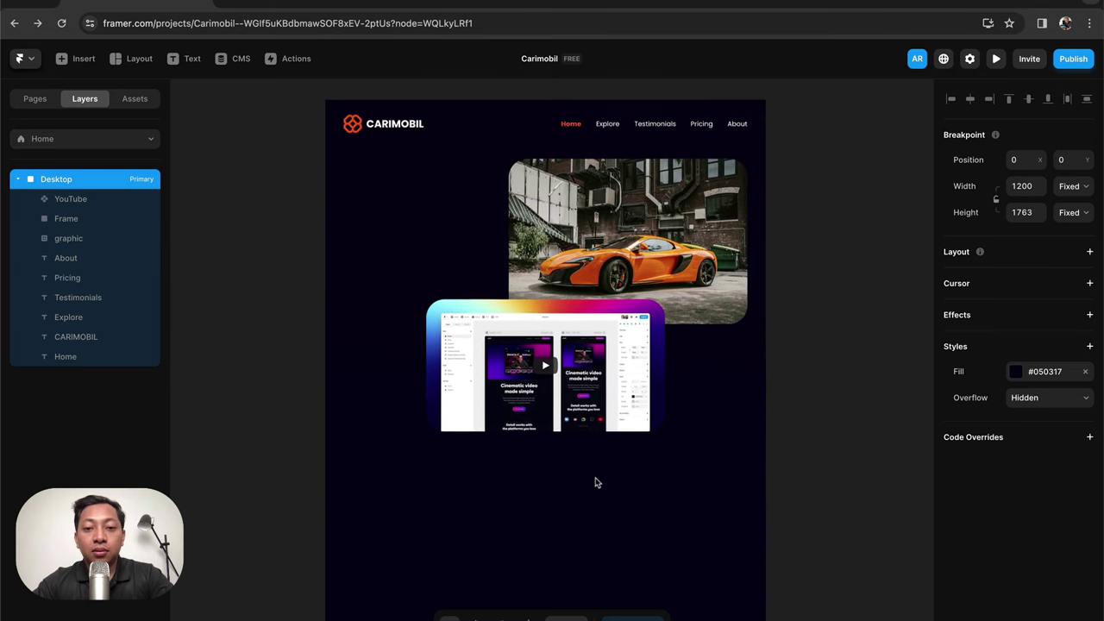
pyautogui.click(818, 358)
# - Move the YouTube element clear below the hero car image, to about 941 from the page top
pyautogui.scroll(-2, 817, 358)
pyautogui.moveTo(591, 325); pyautogui.dragTo(591, 468)
pyautogui.scroll(-3, 589, 462)
pyautogui.scroll(2, 589, 462)
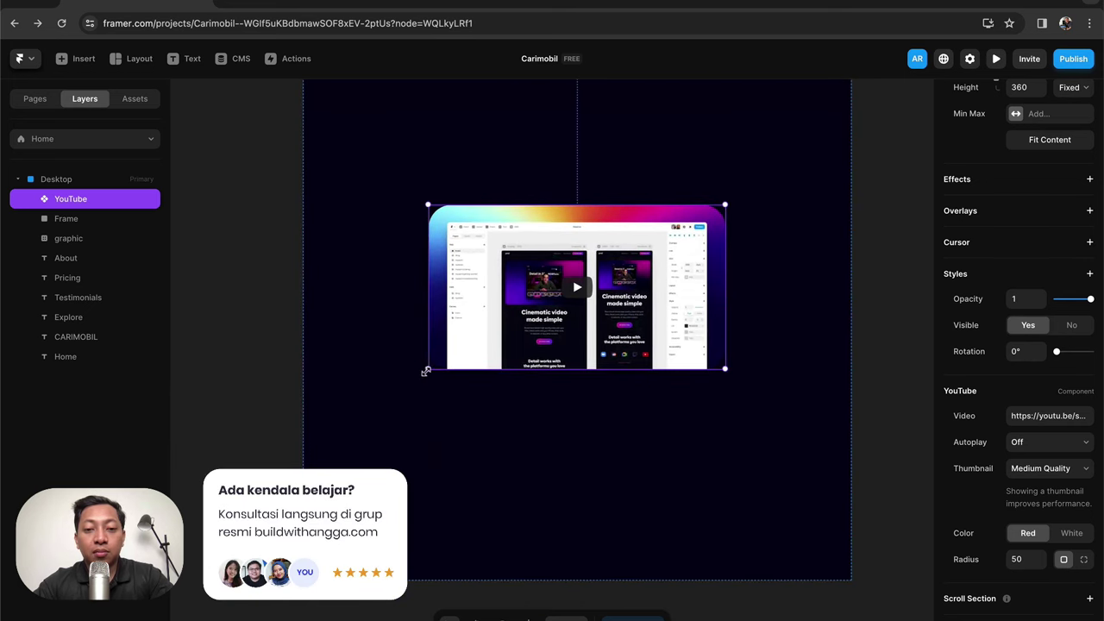
# - Enlarge the YouTube element to about 1015 by 569 and centre it horizontally on the page
pyautogui.moveTo(425, 371); pyautogui.dragTo(308, 436)
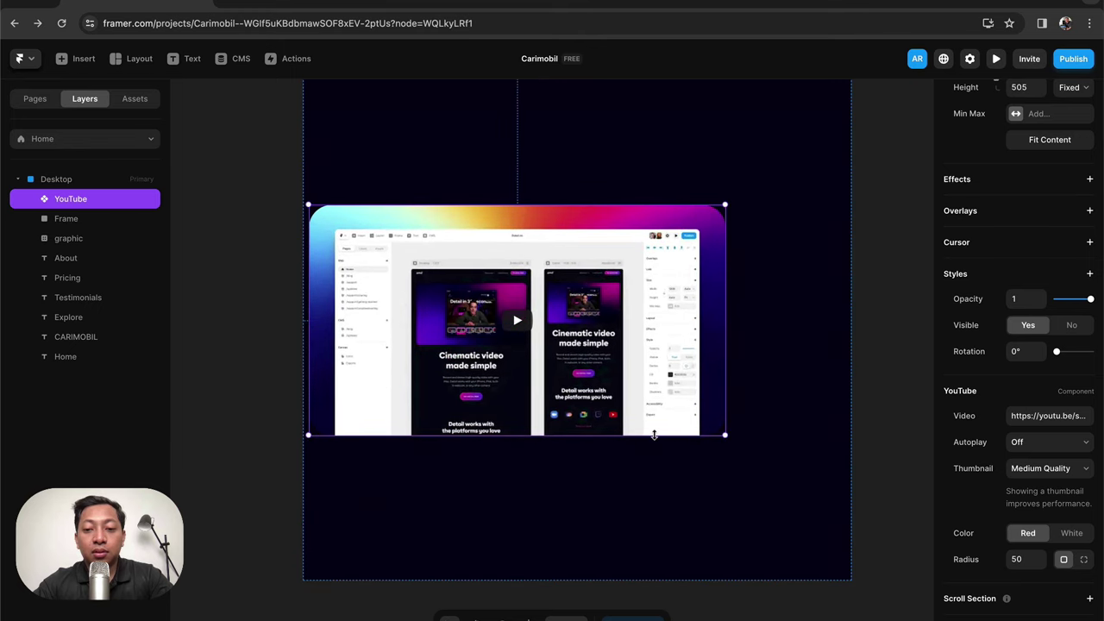
pyautogui.moveTo(654, 435)
pyautogui.mouseDown()
pyautogui.moveTo(655, 470)
pyautogui.moveTo(657, 437)
pyautogui.mouseUp()
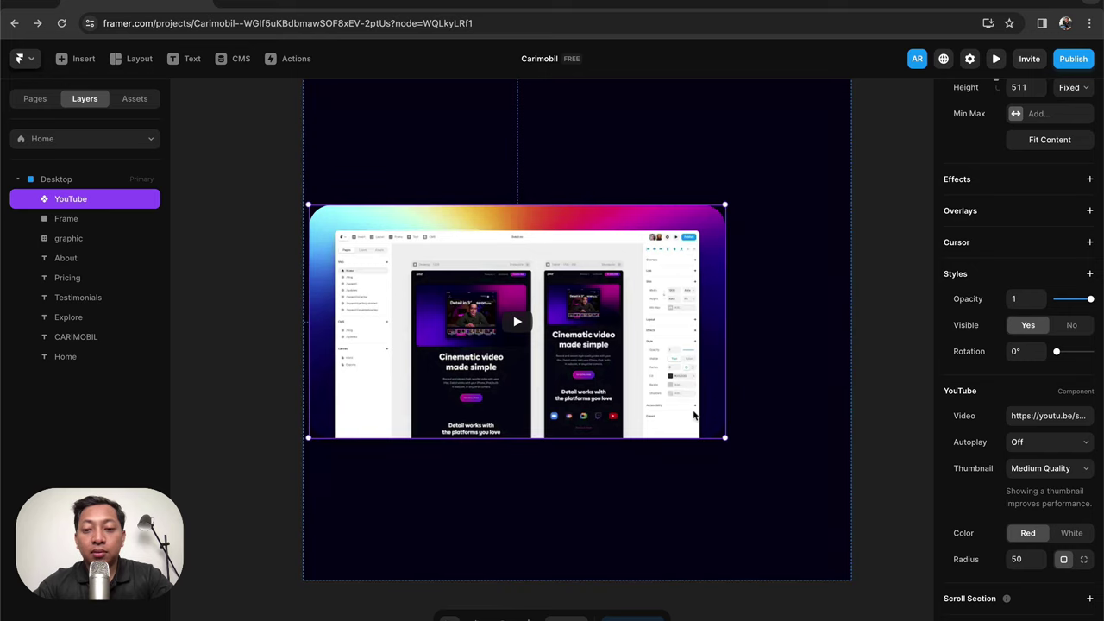
pyautogui.moveTo(723, 437); pyautogui.dragTo(769, 470)
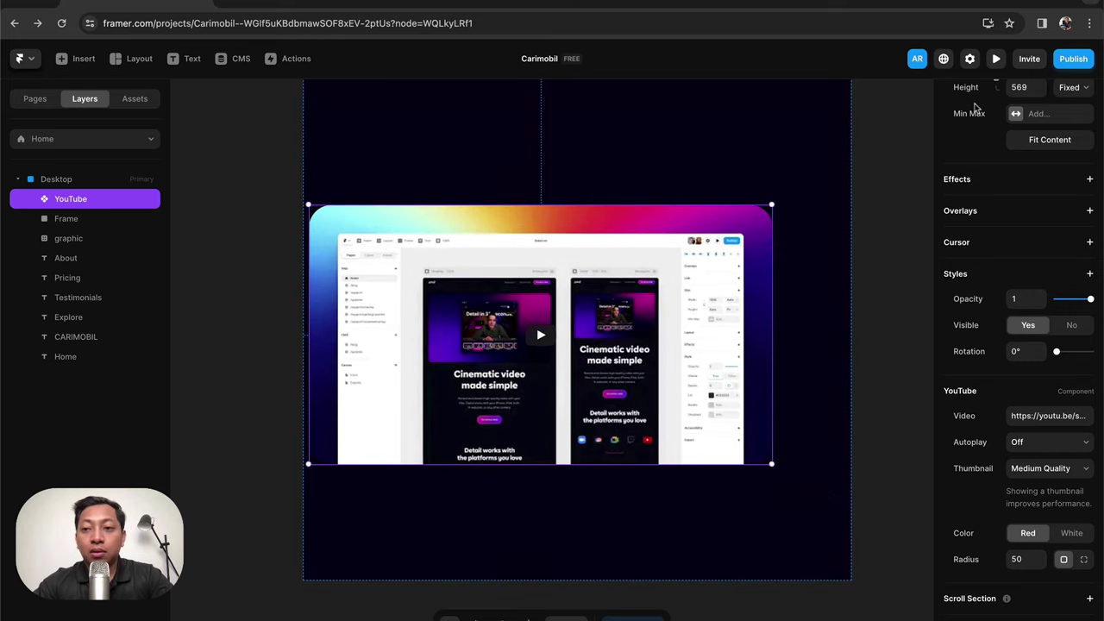
pyautogui.scroll(5, 1015, 80)
pyautogui.click(970, 98)
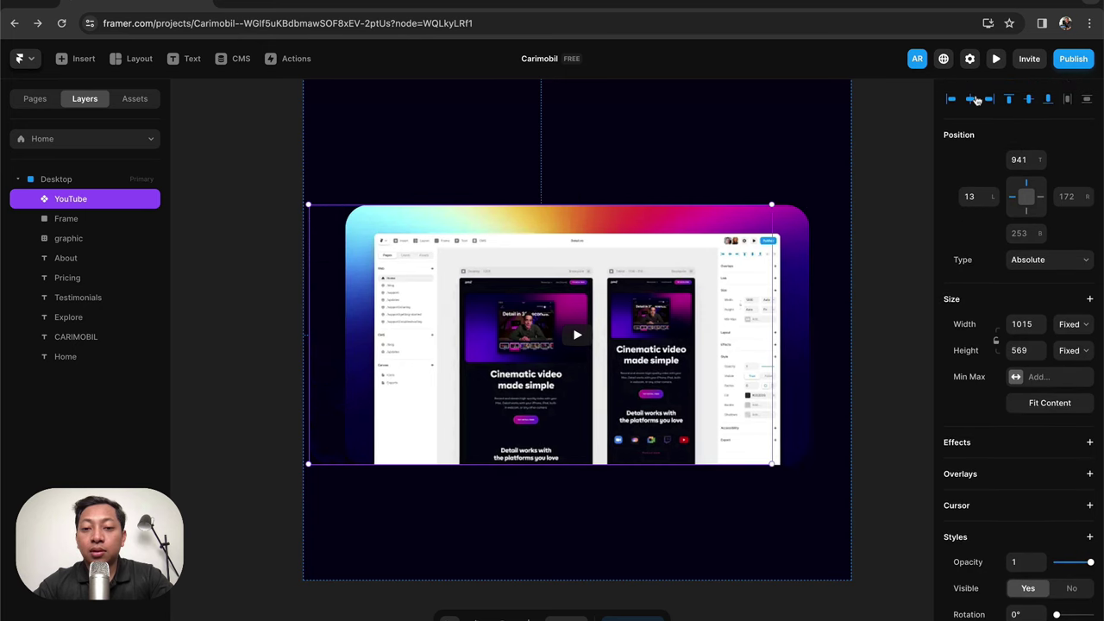
pyautogui.scroll(3, 719, 227)
pyautogui.press('Escape')
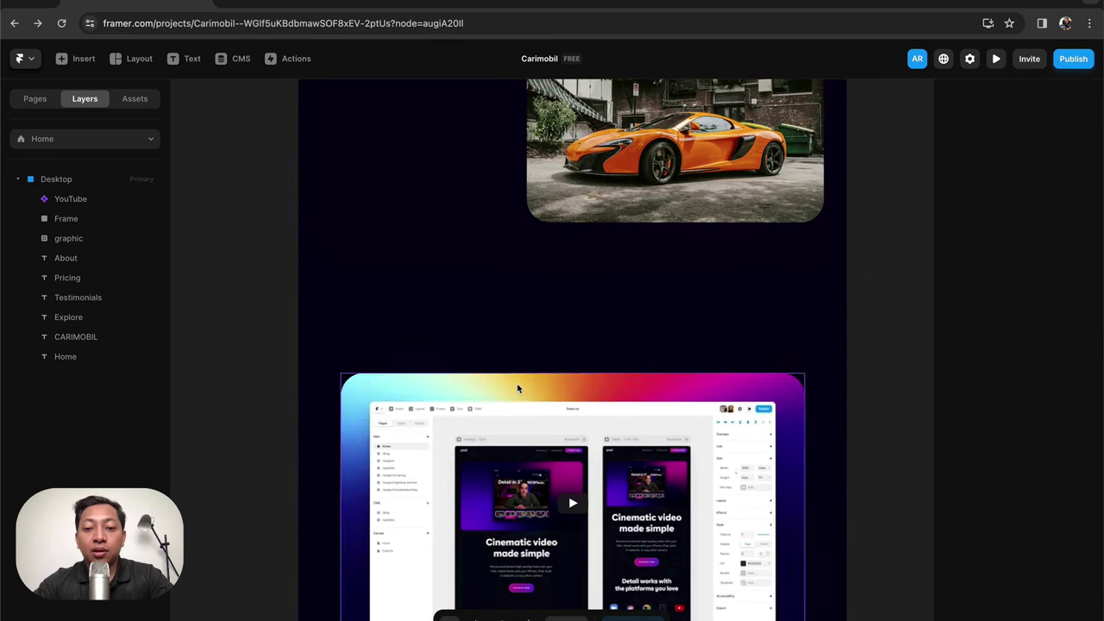
# - Move the enlarged YouTube element further down, keeping it centred, to about 1142 from the page top
pyautogui.keyDown('ctrl'); pyautogui.scroll(3, 517, 387); pyautogui.keyUp('ctrl')
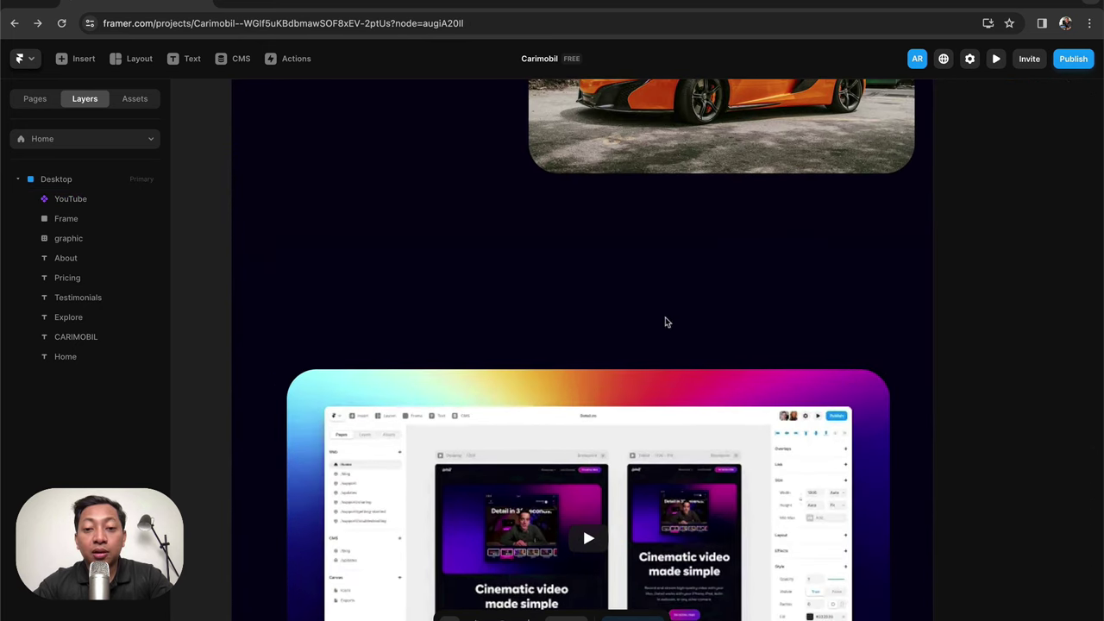
pyautogui.scroll(-5, 664, 322)
pyautogui.click(693, 294)
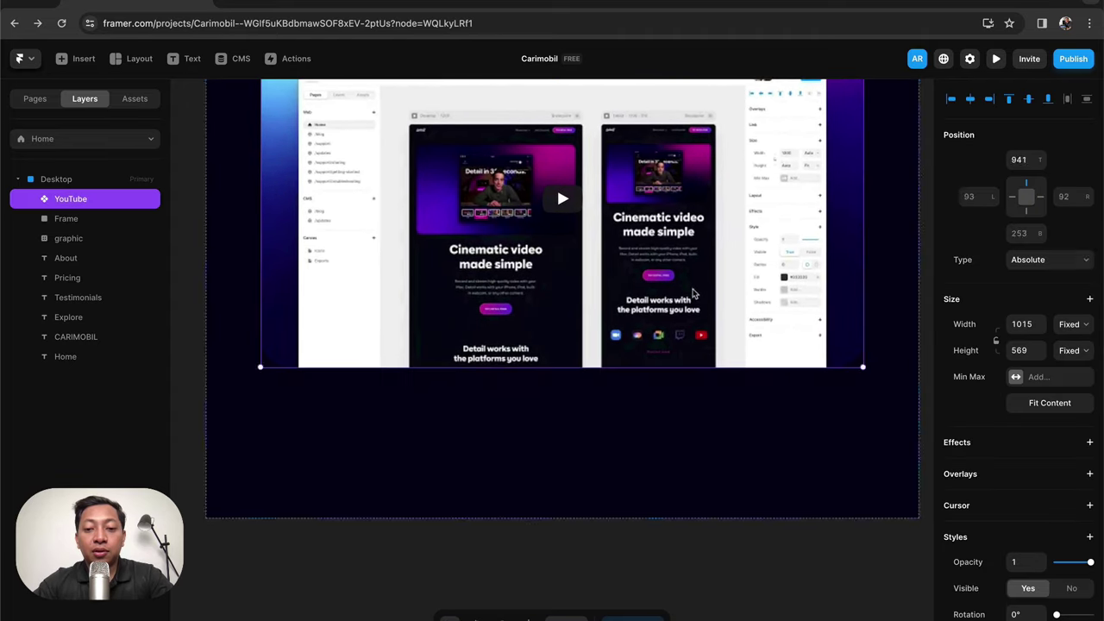
pyautogui.moveTo(693, 294); pyautogui.dragTo(692, 354)
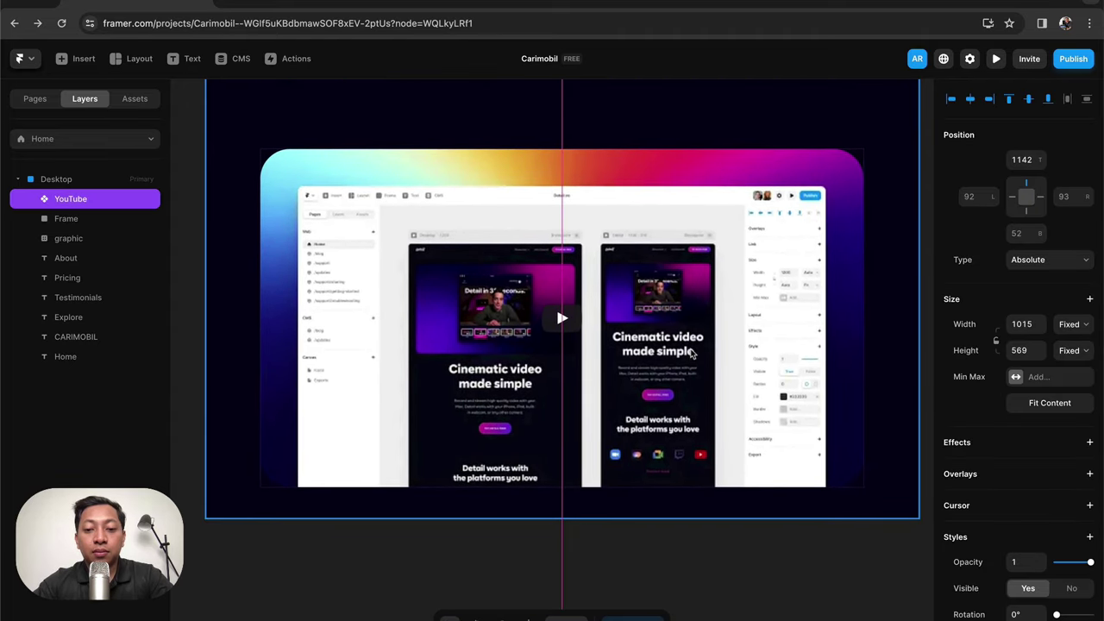
# - Review the hero area at the page's start and open the page preview
pyautogui.scroll(7, 691, 353)
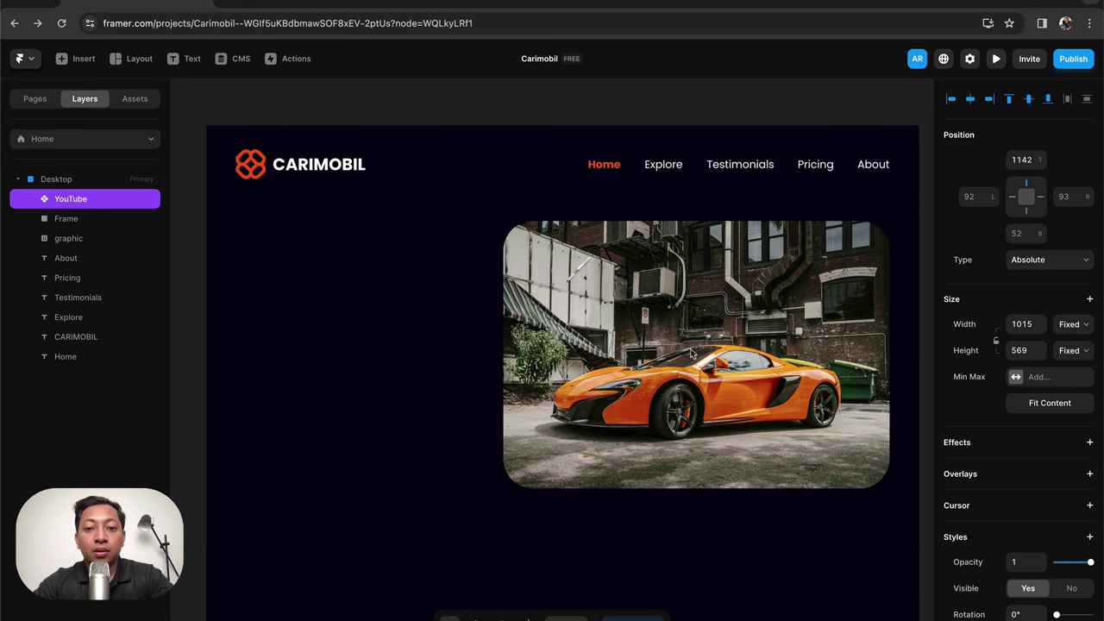
pyautogui.scroll(-1, 691, 354)
pyautogui.hscroll(1, 411, 272)
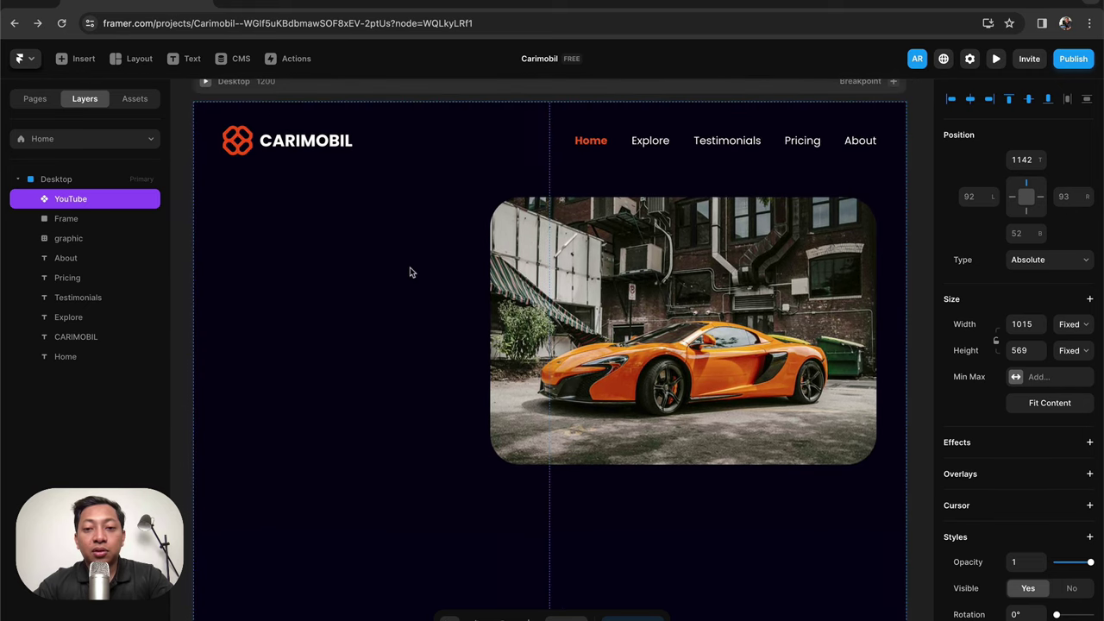
pyautogui.click(996, 59)
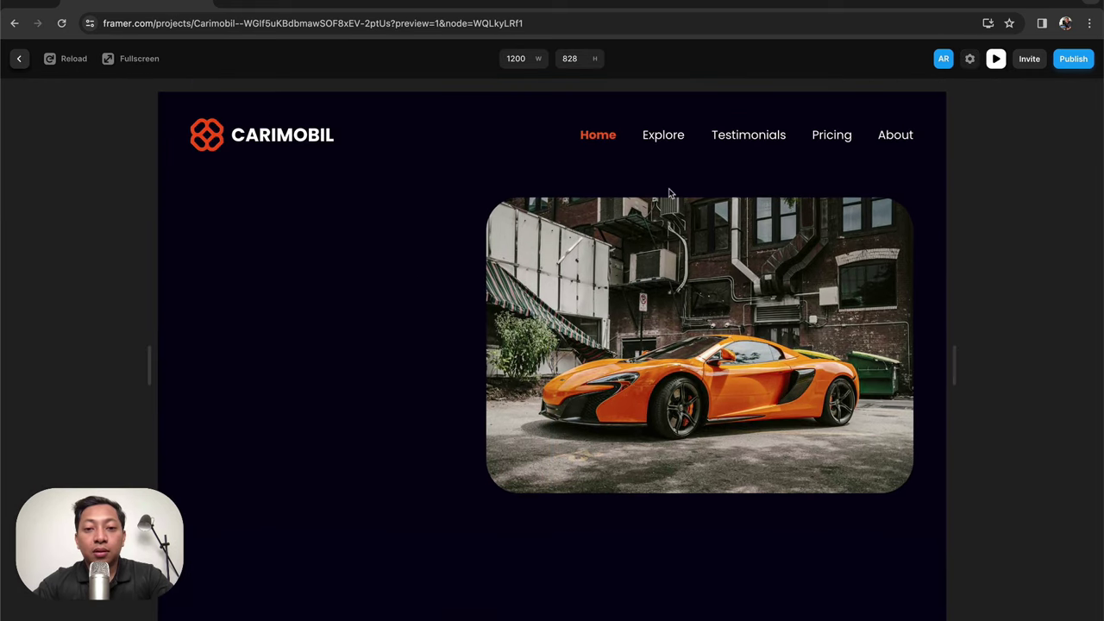
# - Look over the previewed hero area and the space below the car image, and return to the page editor
pyautogui.scroll(-2, 463, 321)
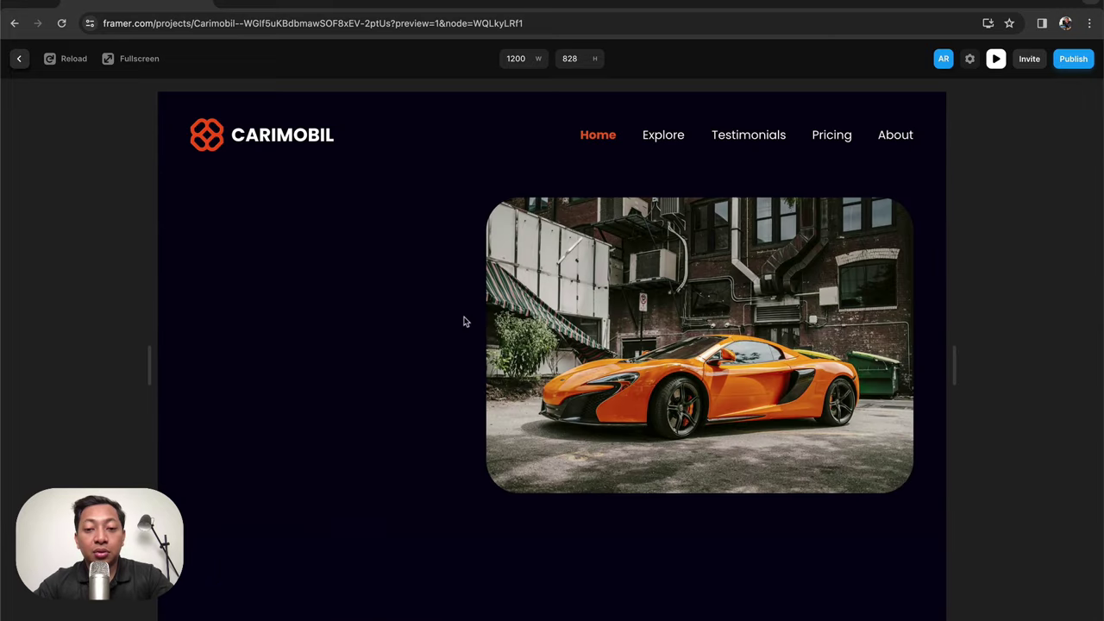
pyautogui.scroll(-5, 463, 322)
pyautogui.scroll(5, 463, 321)
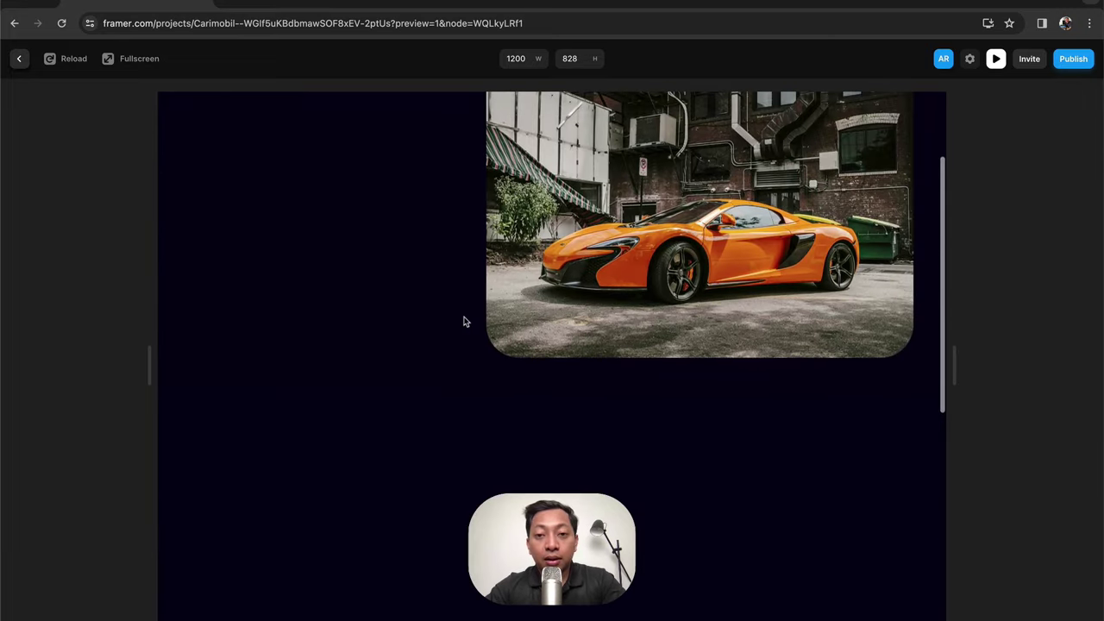
pyautogui.press('Escape')
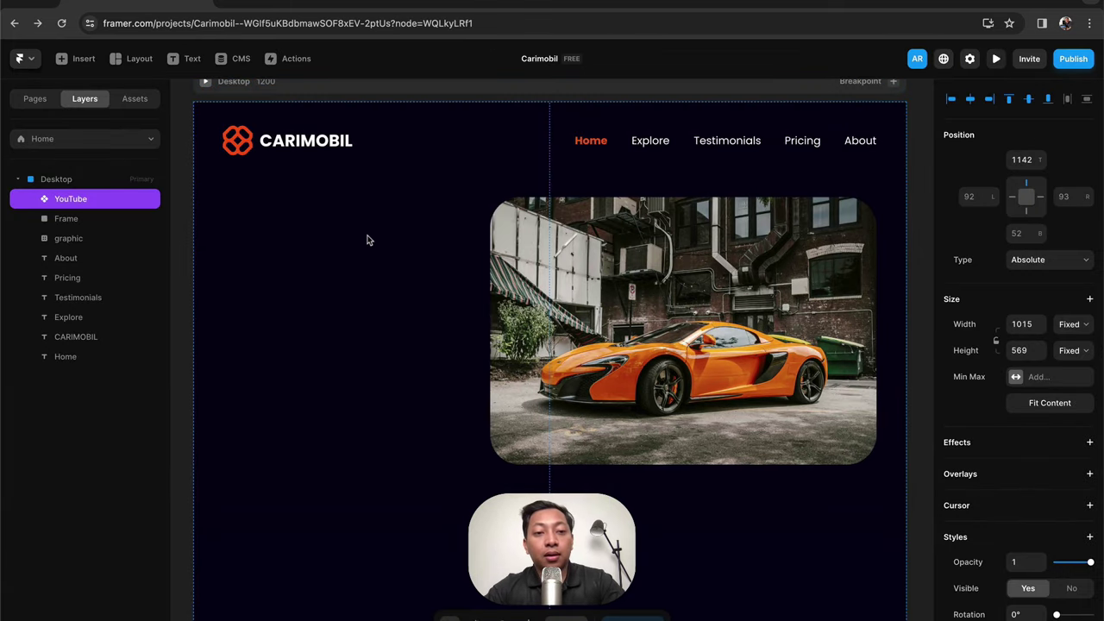
# - Insert a Memoji and place it across the hero car image's left edge, about 450 from the page's left and 243 from its top
pyautogui.click(183, 157)
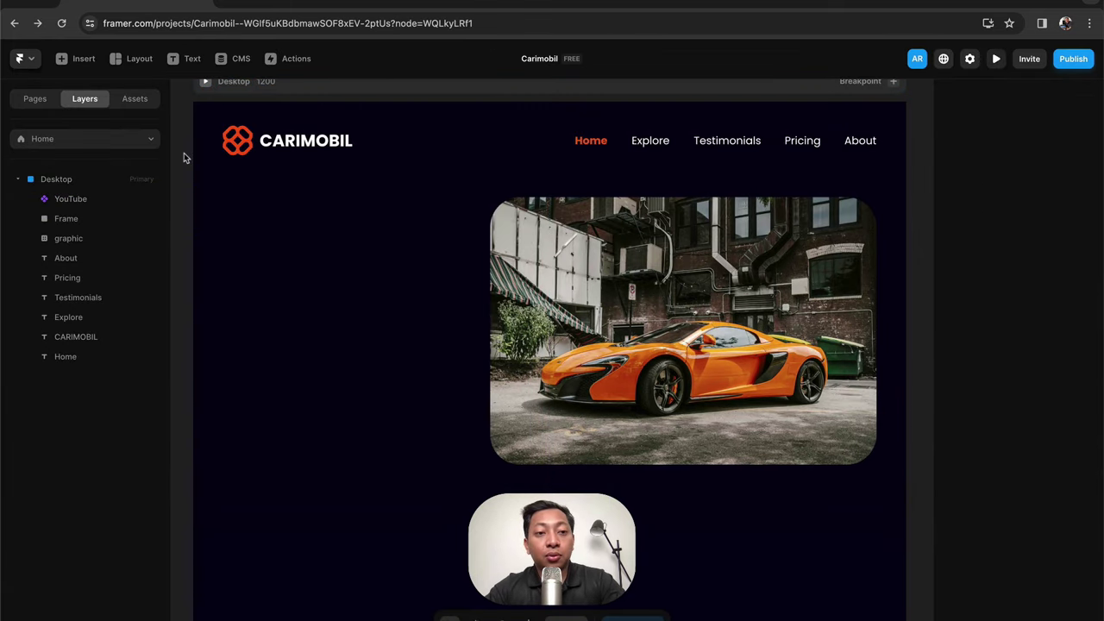
pyautogui.click(83, 60)
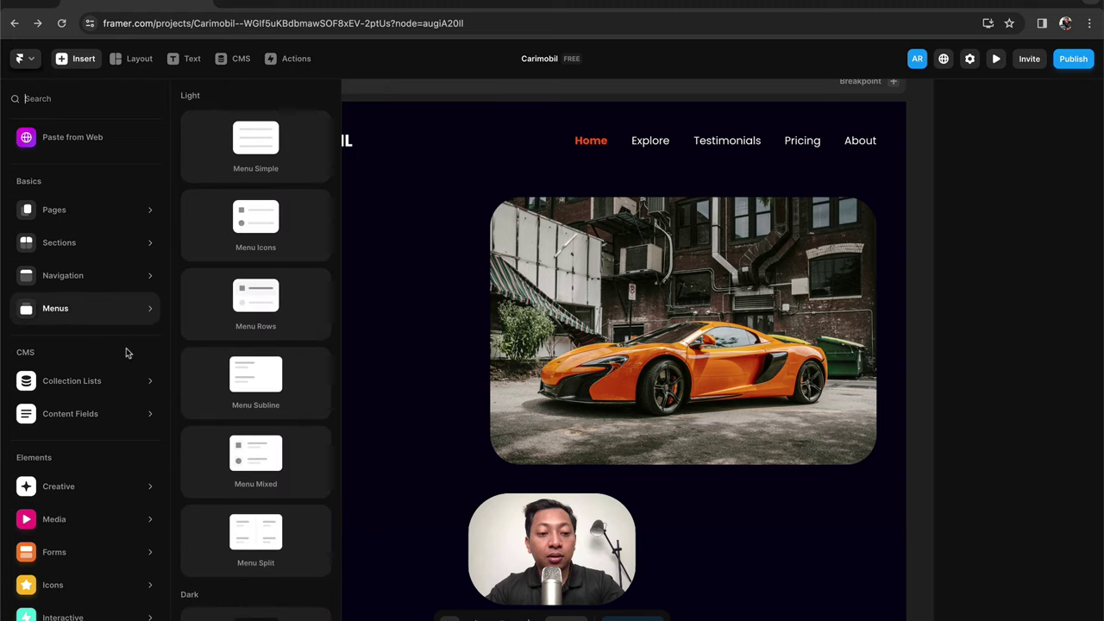
pyautogui.moveTo(97, 534)
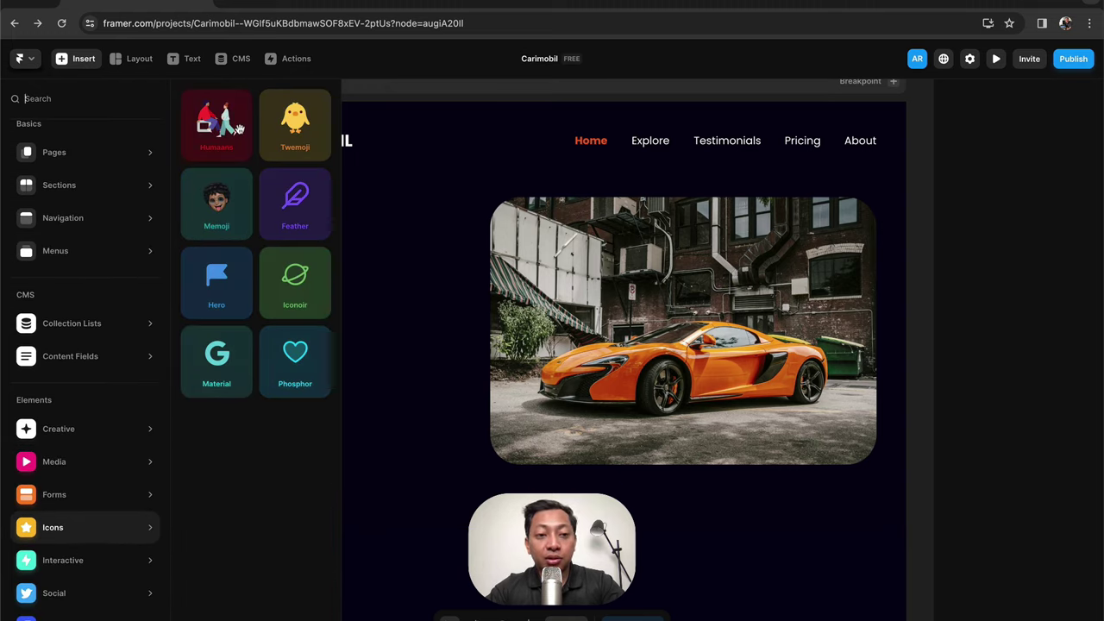
pyautogui.click(216, 203)
pyautogui.hscroll(5, 661, 307)
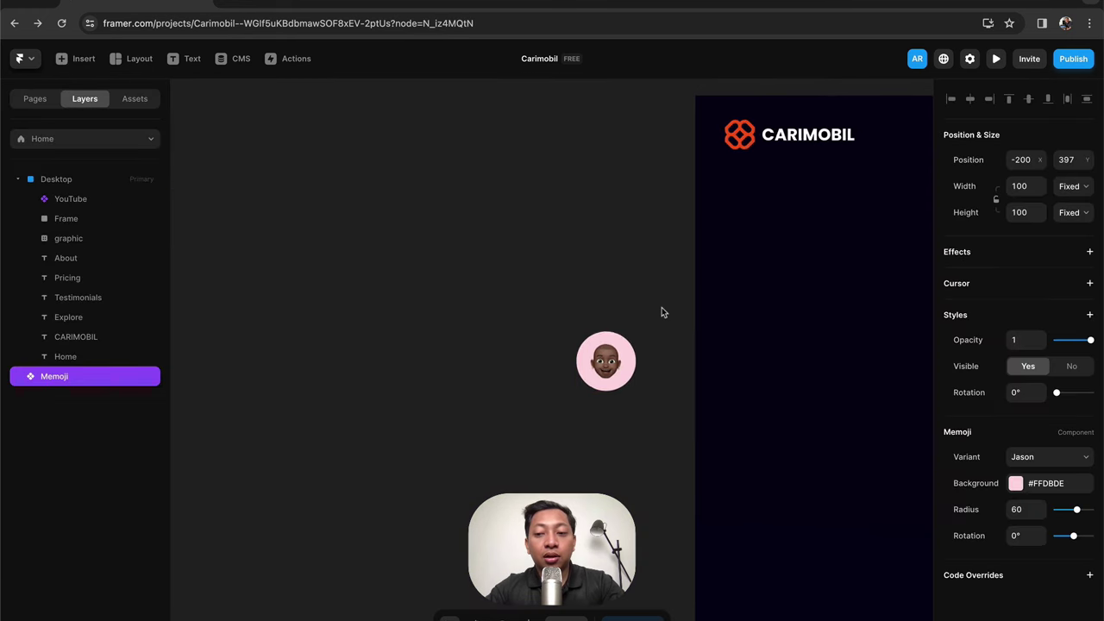
pyautogui.moveTo(331, 362); pyautogui.dragTo(716, 344)
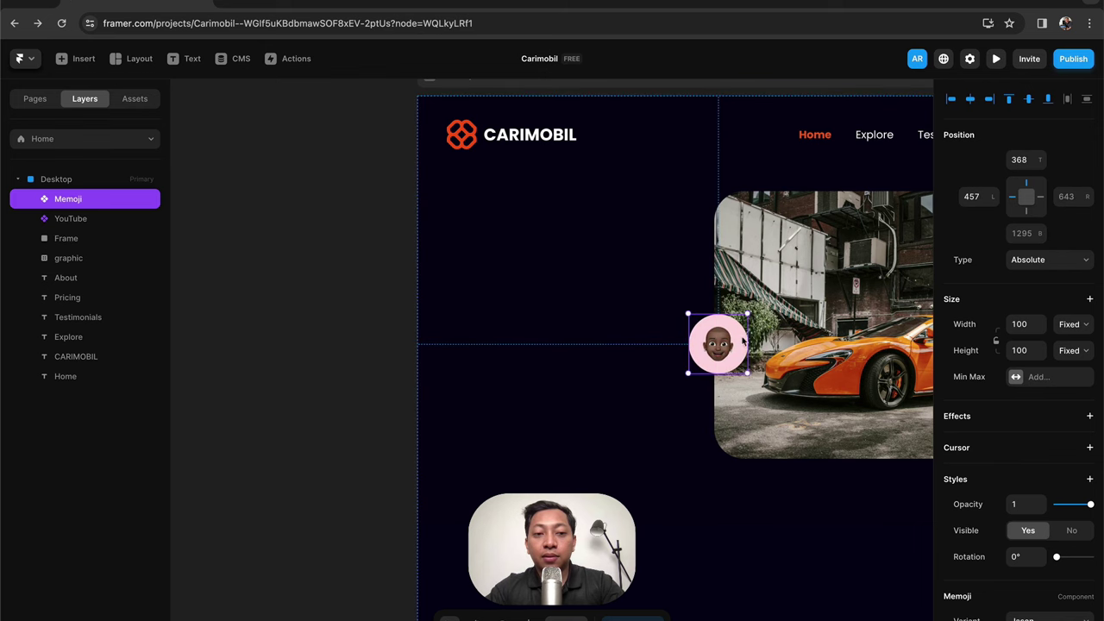
pyautogui.hscroll(10, 744, 333)
pyautogui.hscroll(-3, 603, 333)
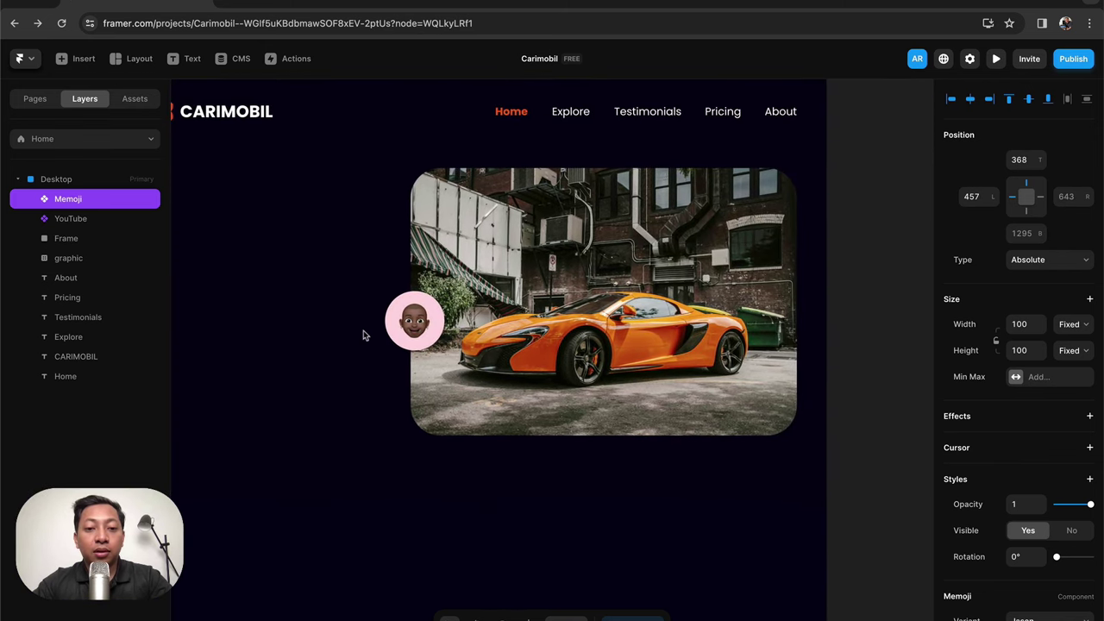
pyautogui.moveTo(418, 317); pyautogui.dragTo(417, 250)
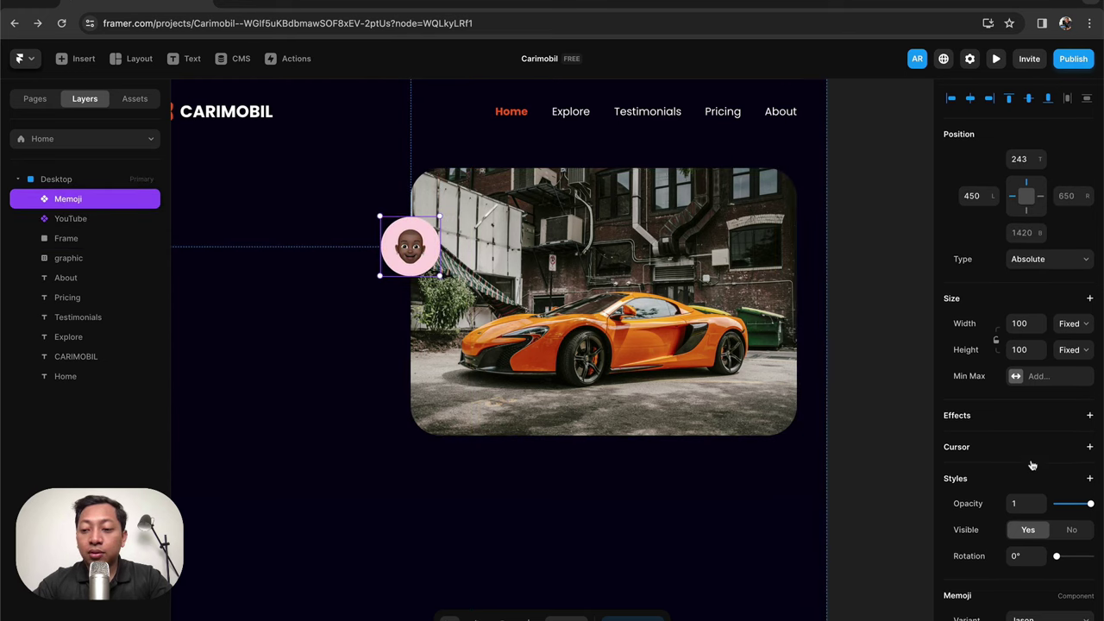
# - Try the Olli and Carley variants on the Memoji and settle on the Maisie variant
pyautogui.scroll(-3, 1029, 466)
pyautogui.click(1035, 486)
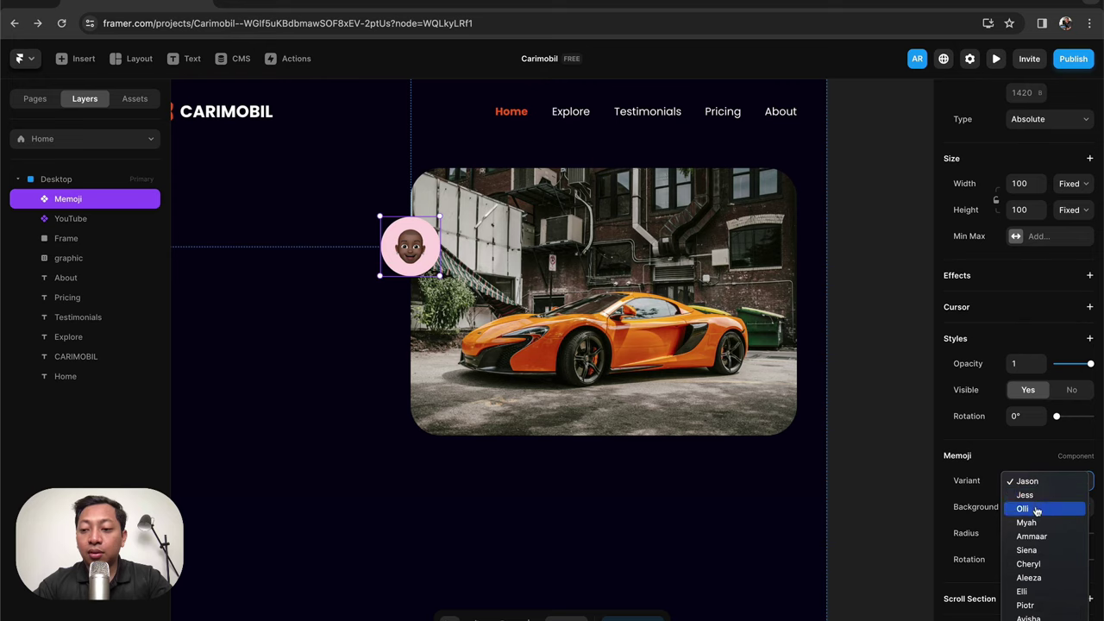
pyautogui.click(1026, 508)
pyautogui.click(1043, 480)
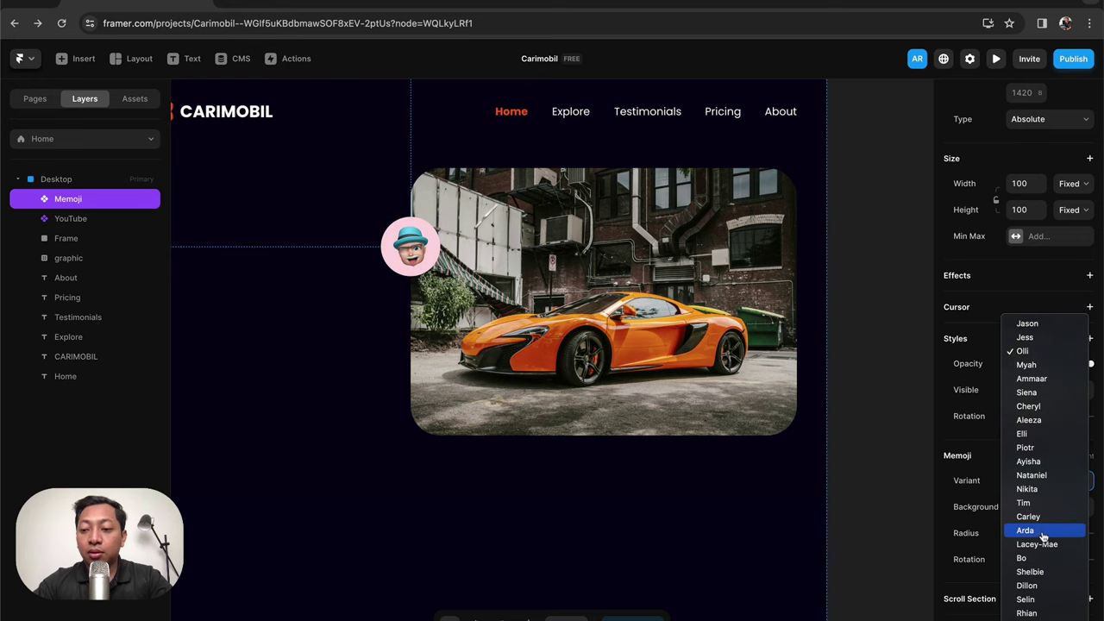
pyautogui.click(1028, 517)
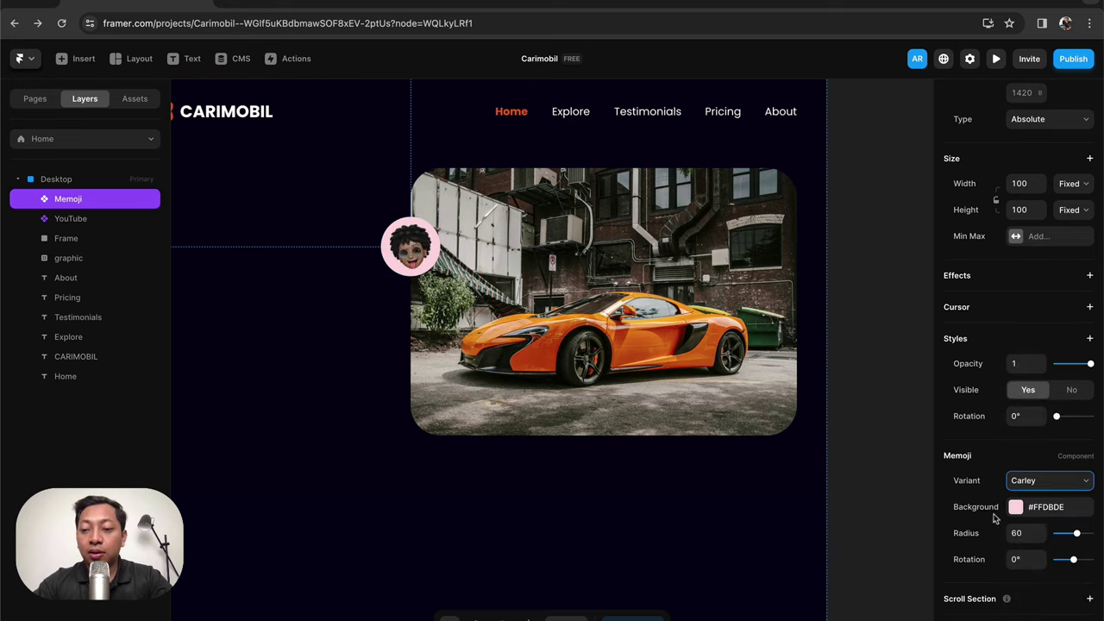
pyautogui.click(1026, 487)
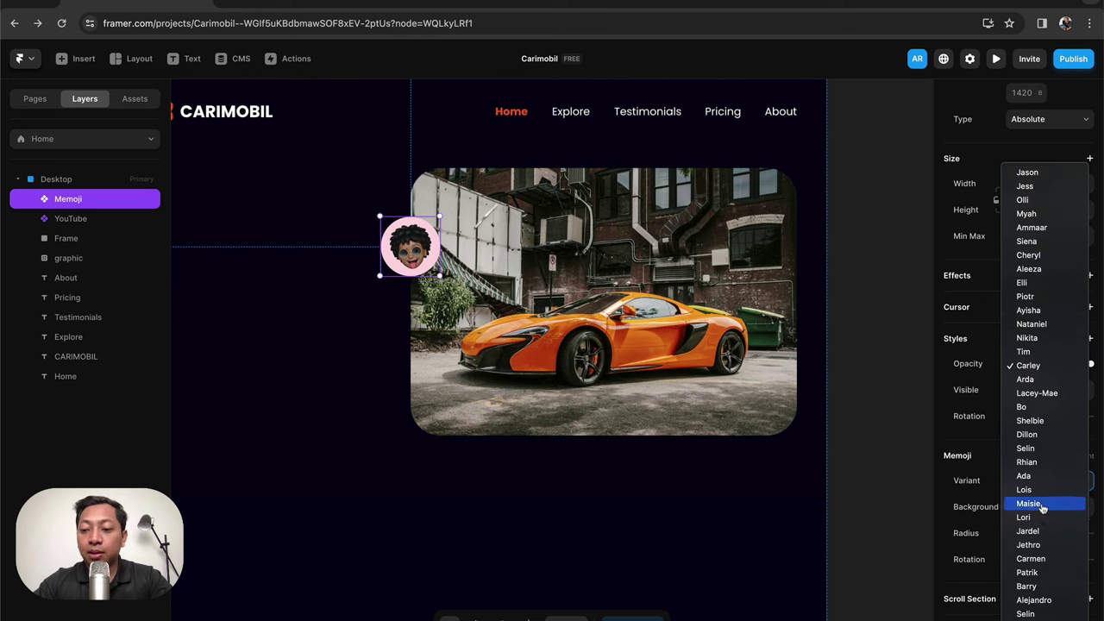
pyautogui.click(942, 463)
pyautogui.press('Down')
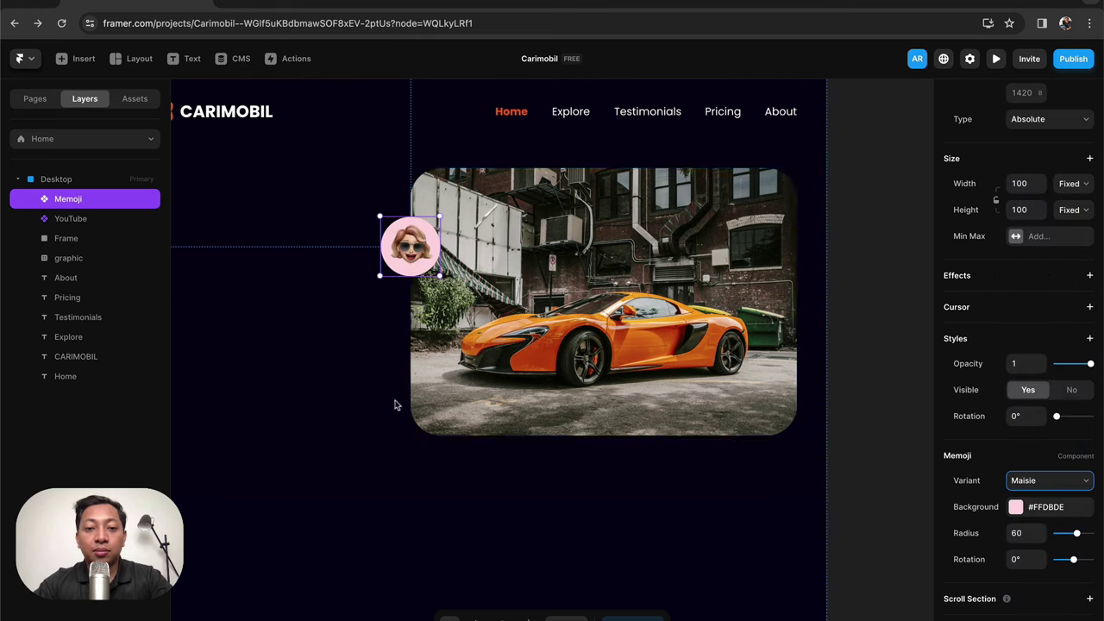
# - Change the Memoji's background colour to light orange #FFC8A8
pyautogui.click(1015, 508)
pyautogui.click(858, 521)
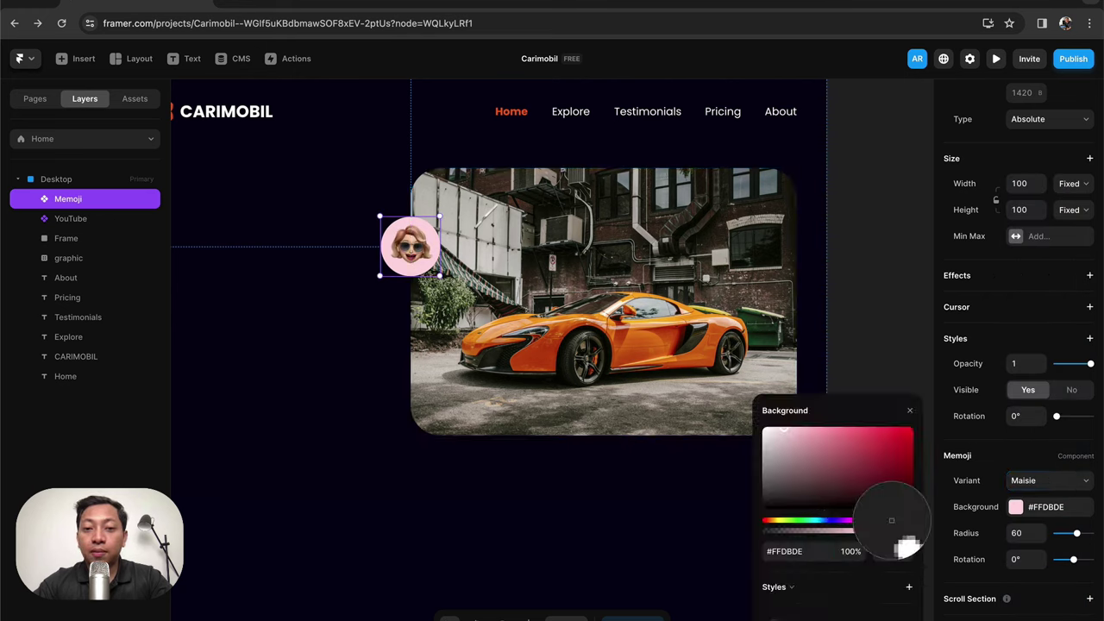
pyautogui.click(518, 111)
pyautogui.moveTo(867, 443); pyautogui.dragTo(807, 385)
pyautogui.click(909, 411)
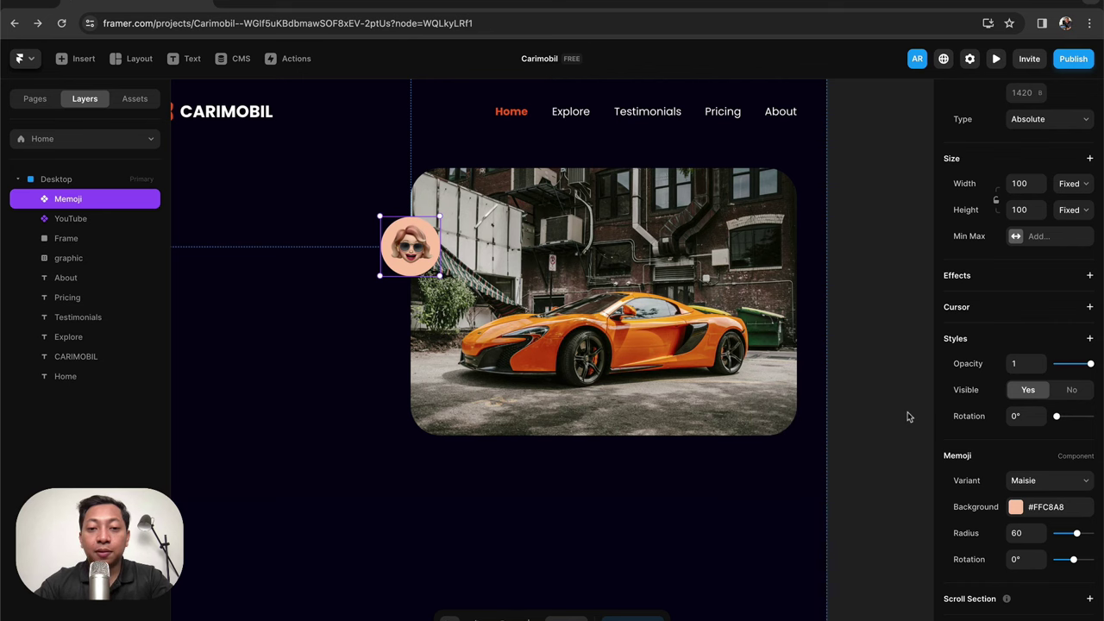
# - Duplicate the Memoji onto the car image's bottom edge near its right corner and set the copy's variant to Alejandro
pyautogui.press('super+d')
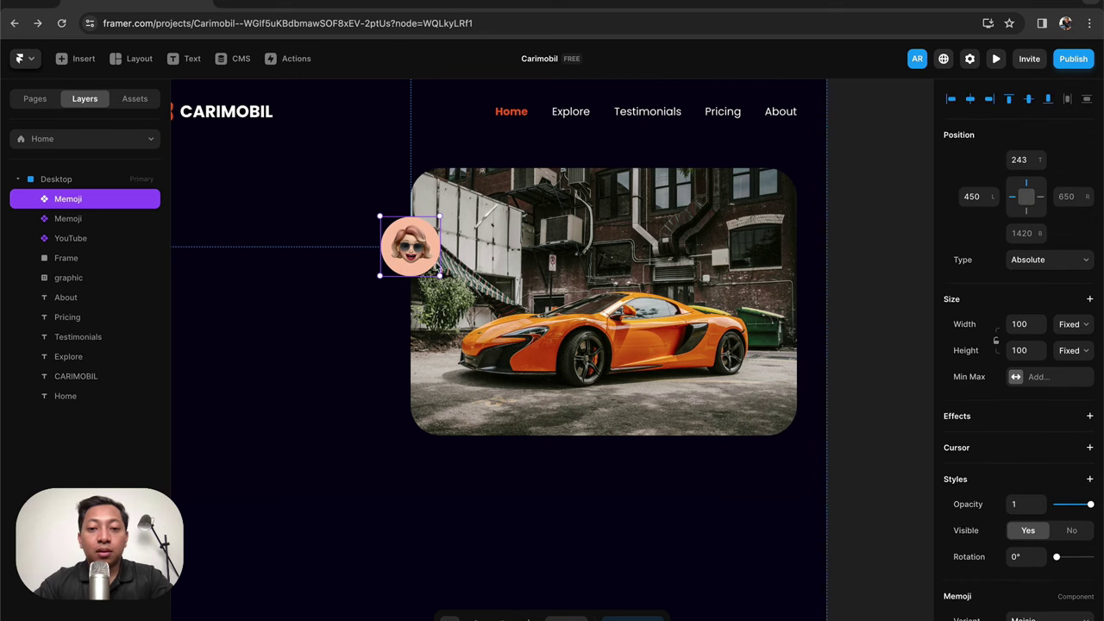
pyautogui.moveTo(412, 258); pyautogui.dragTo(733, 443)
pyautogui.scroll(-3, 1039, 580)
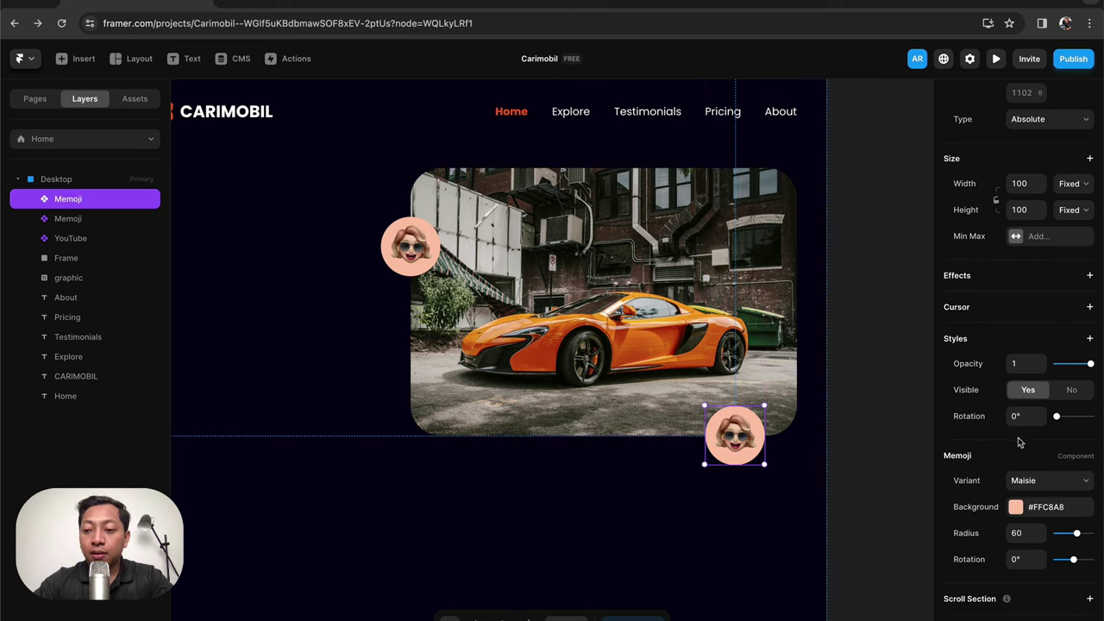
pyautogui.click(1035, 480)
pyautogui.click(1026, 576)
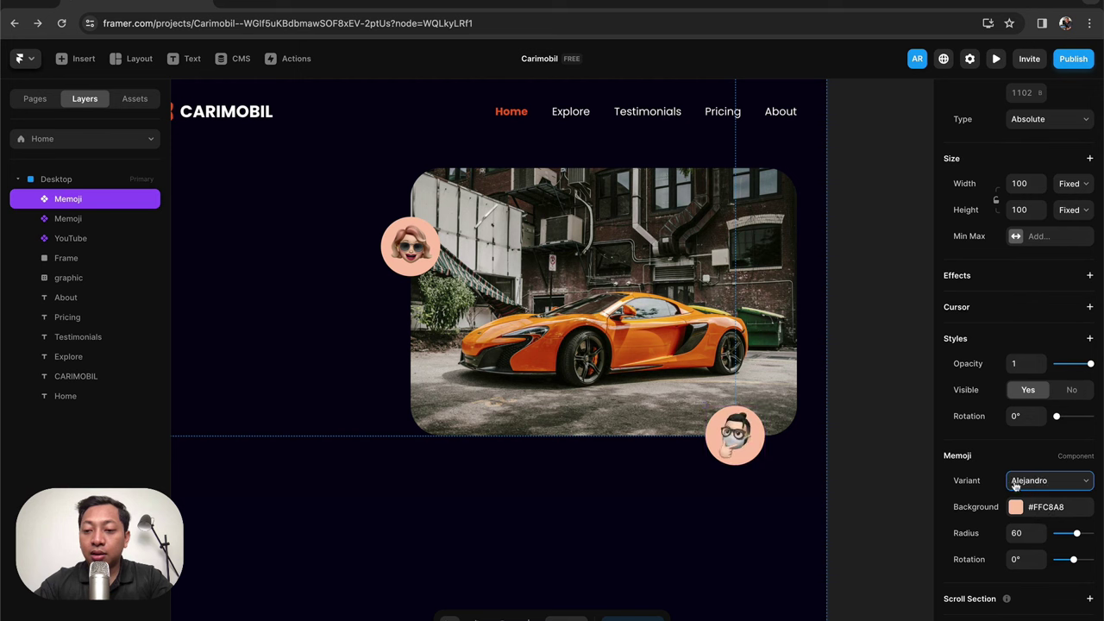
pyautogui.click(858, 442)
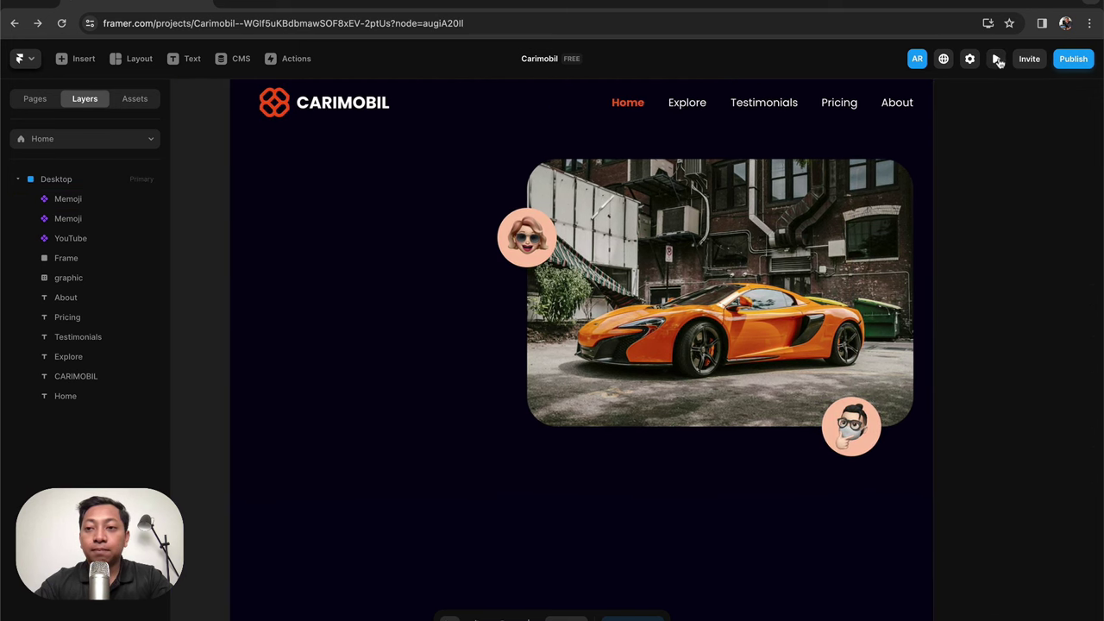
# - Preview the page to check both Memoji avatars on the car image, and return to the editor
pyautogui.click(996, 59)
pyautogui.scroll(-3, 672, 245)
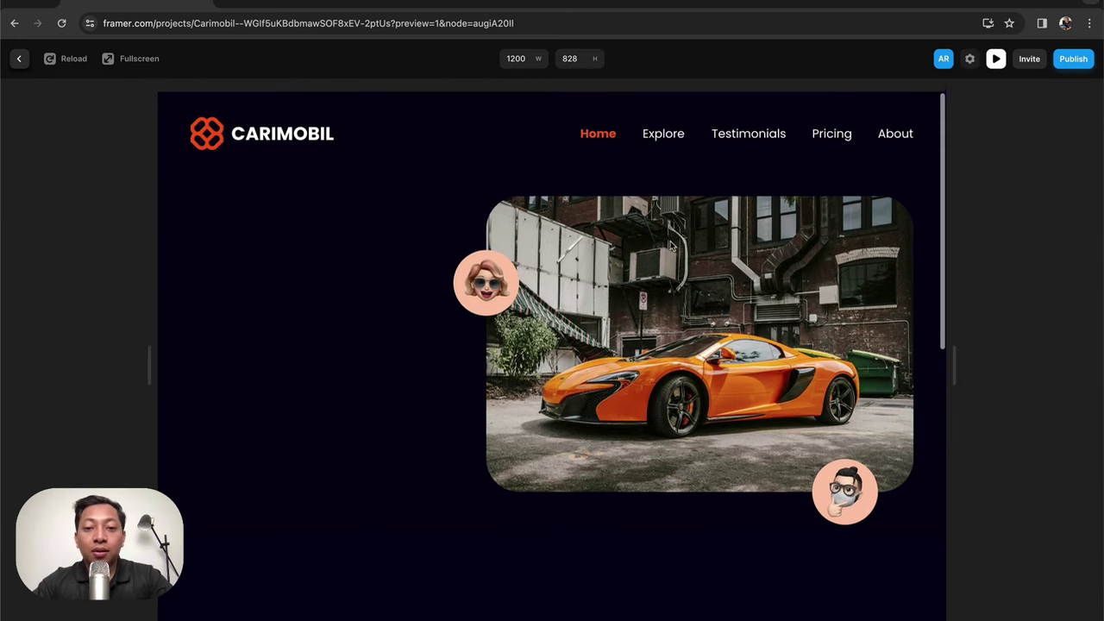
pyautogui.scroll(3, 672, 246)
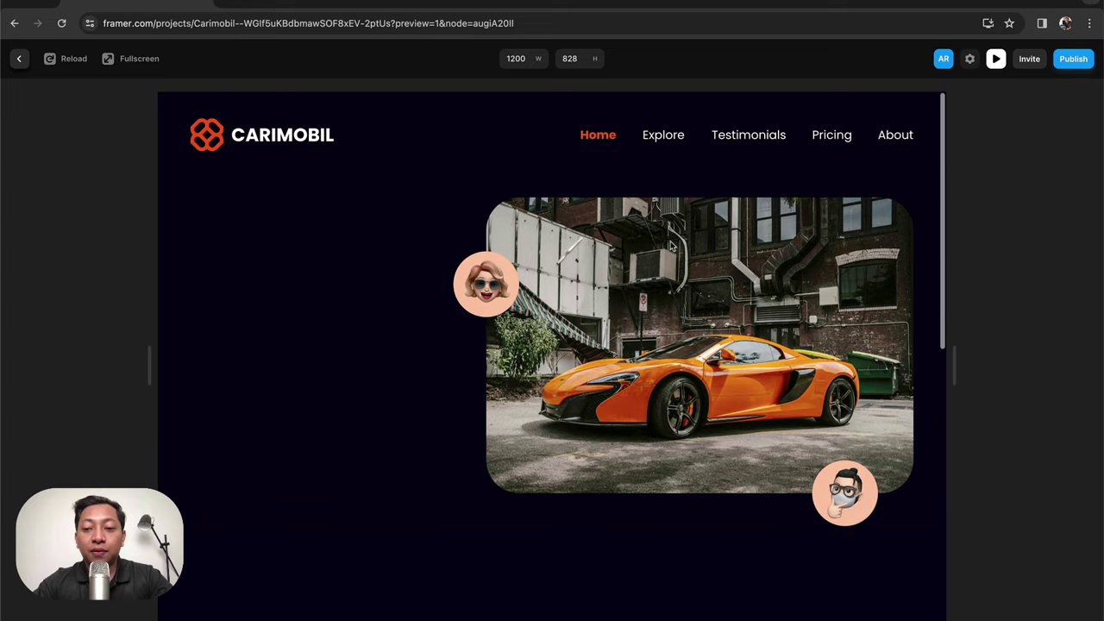
pyautogui.press('super+r')
pyautogui.press('Escape')
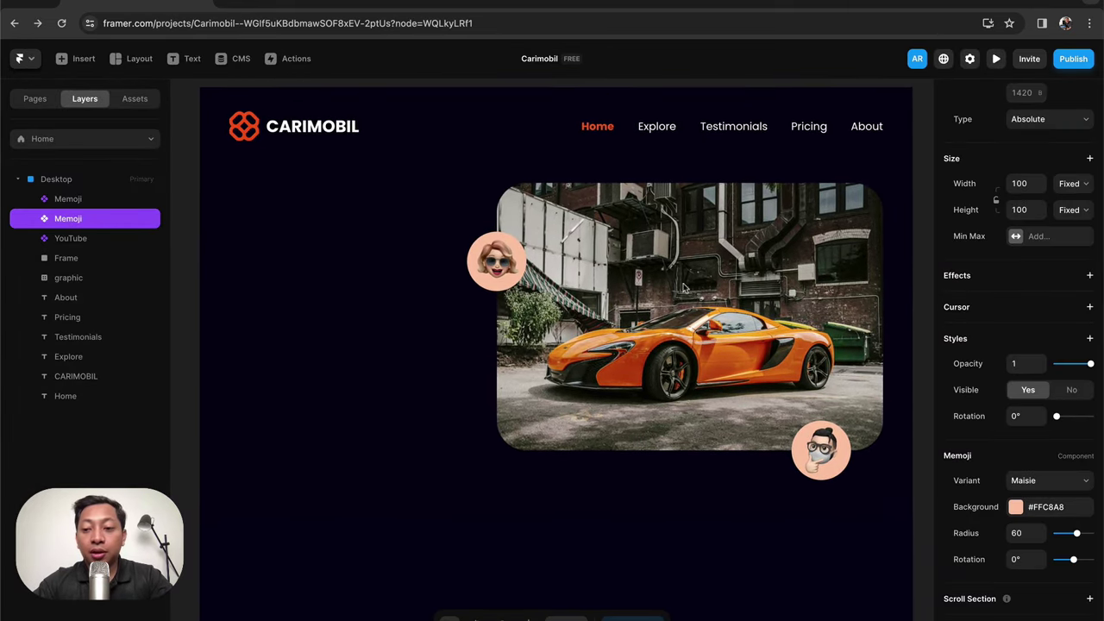
# - Set the background colour of the Maisie Memoji to pale blue #E0EBFF
pyautogui.click(1016, 508)
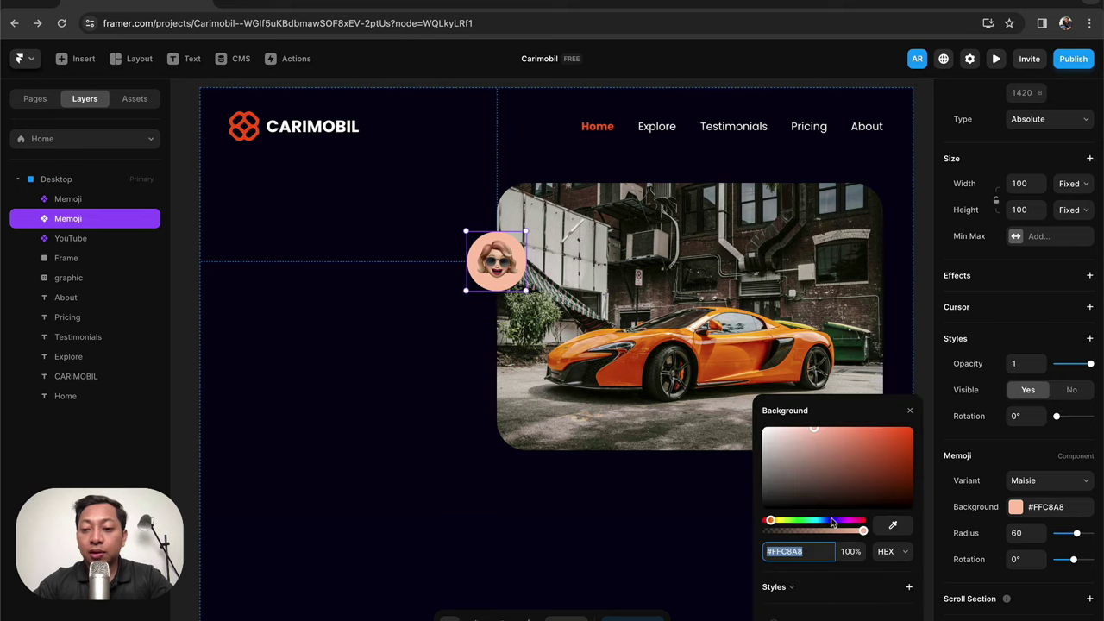
pyautogui.moveTo(833, 522)
pyautogui.mouseDown()
pyautogui.moveTo(811, 526)
pyautogui.moveTo(824, 523)
pyautogui.mouseUp()
pyautogui.moveTo(828, 455); pyautogui.dragTo(780, 428)
pyautogui.click(911, 412)
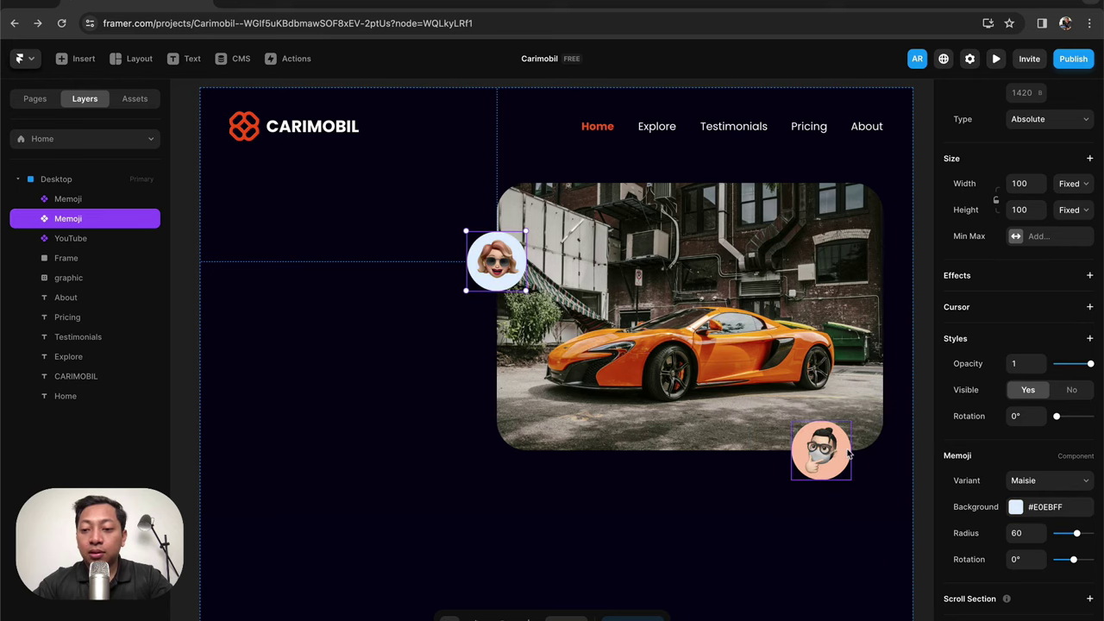
# - Change the background colour of the Alejandro Memoji to light pink
pyautogui.click(820, 448)
pyautogui.click(1015, 507)
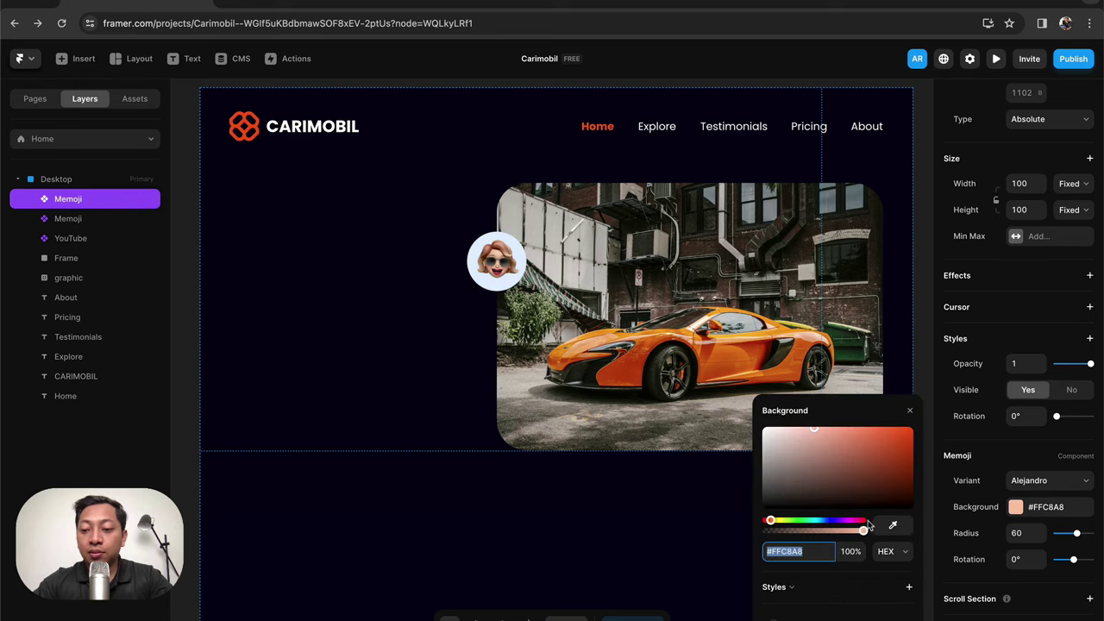
pyautogui.click(860, 521)
pyautogui.hscroll(5, 741, 550)
pyautogui.moveTo(820, 477); pyautogui.dragTo(790, 413)
pyautogui.click(784, 293)
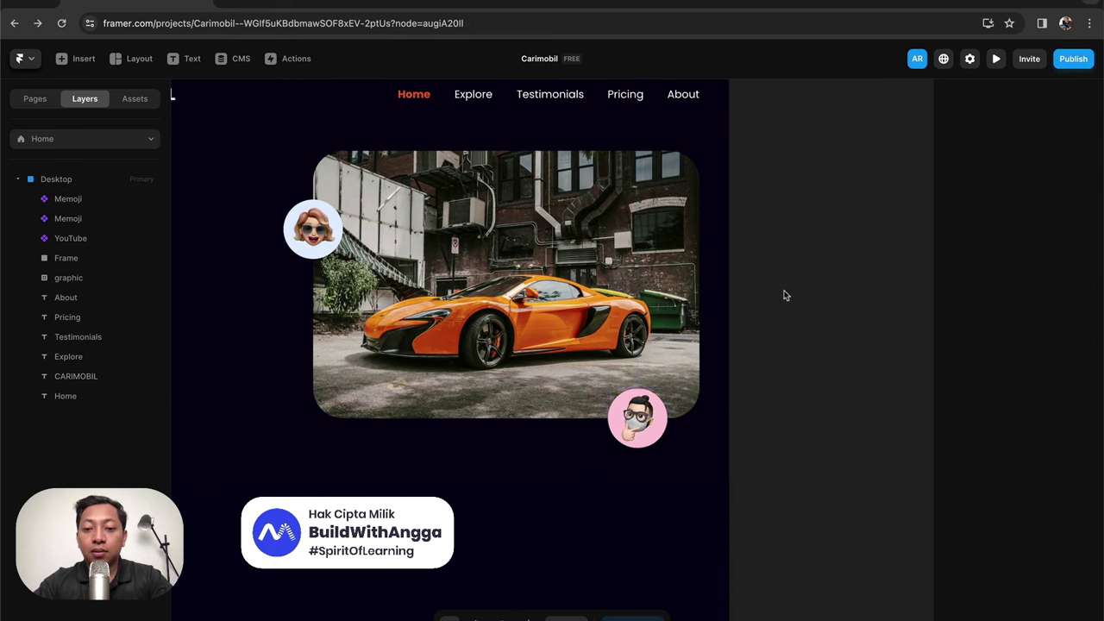
# - Preview the page and check the recoloured avatars, the hero image and the video section below
pyautogui.hscroll(-4, 783, 293)
pyautogui.click(996, 60)
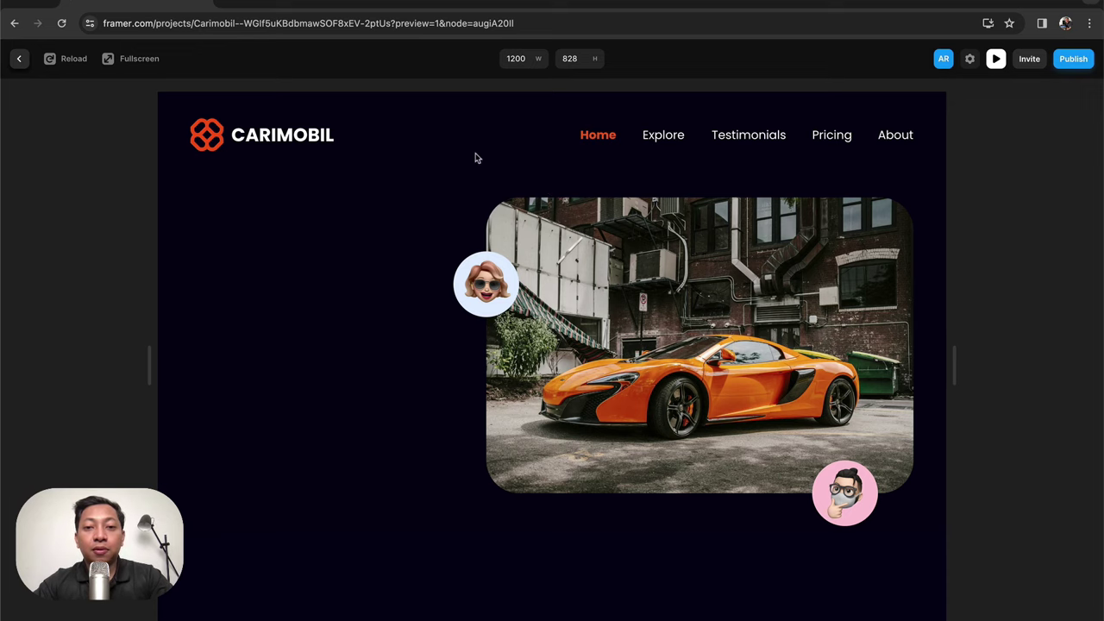
pyautogui.scroll(-1, 623, 270)
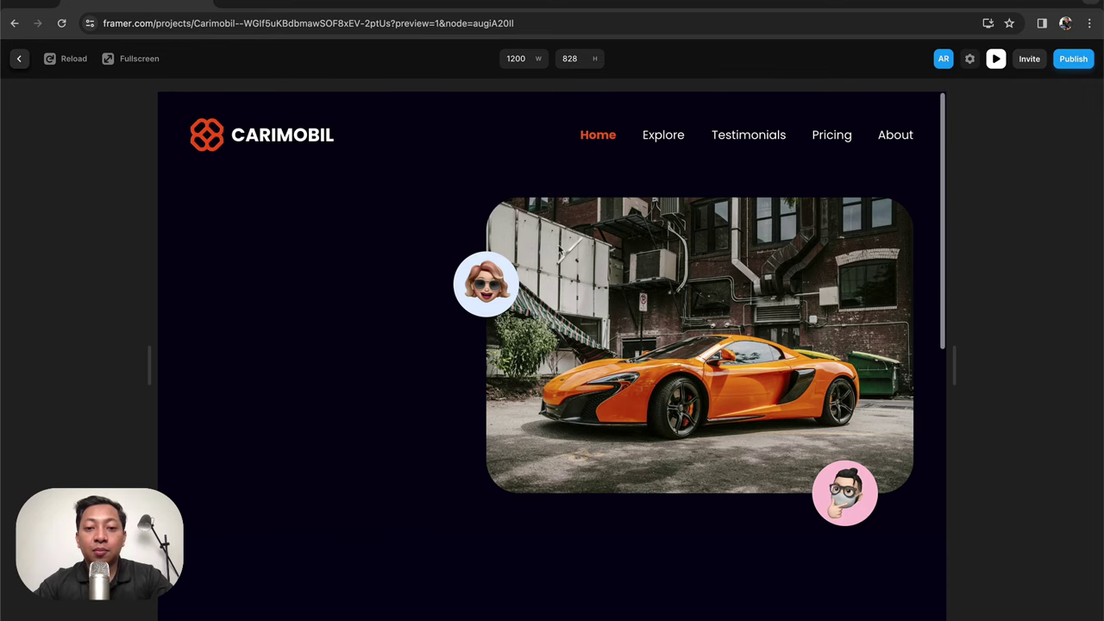
pyautogui.scroll(-5, 599, 330)
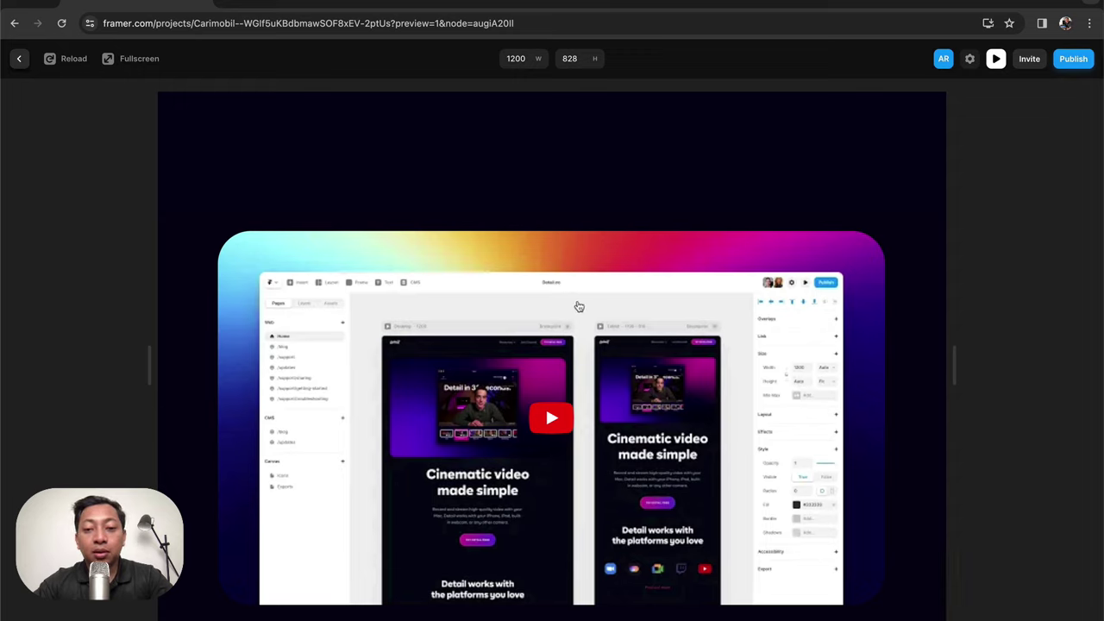
pyautogui.scroll(6, 578, 302)
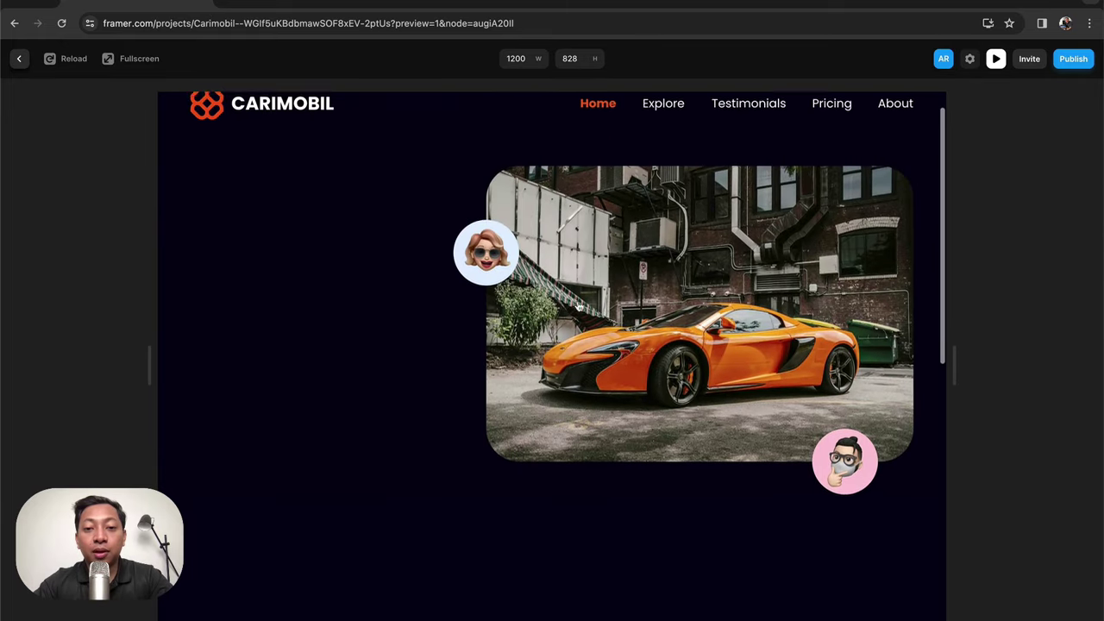
pyautogui.scroll(-1, 272, 211)
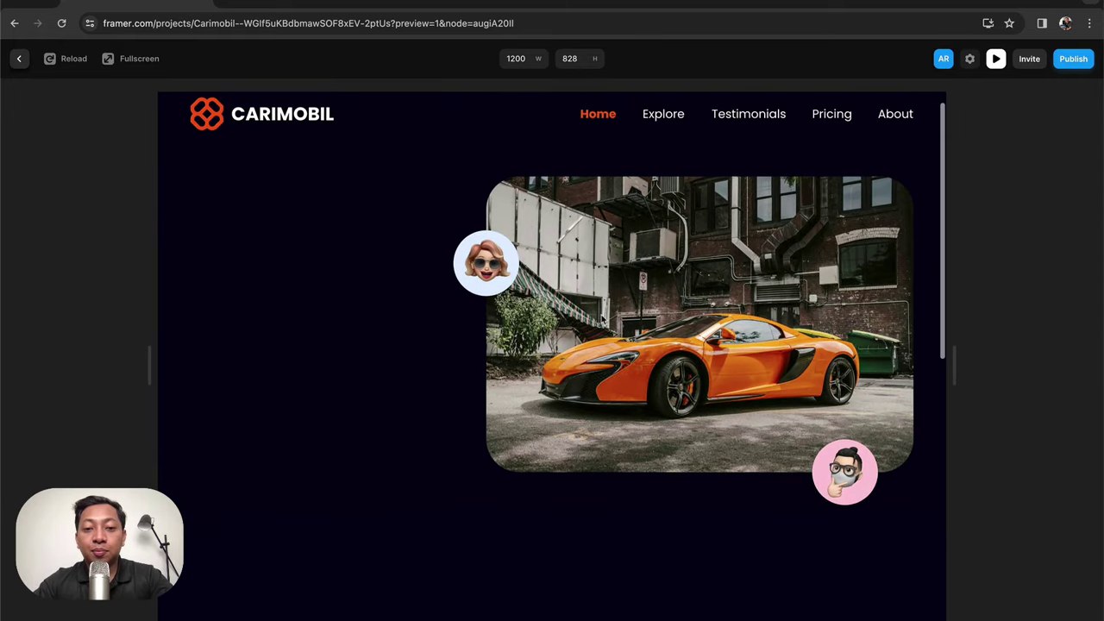
pyautogui.scroll(1, 272, 210)
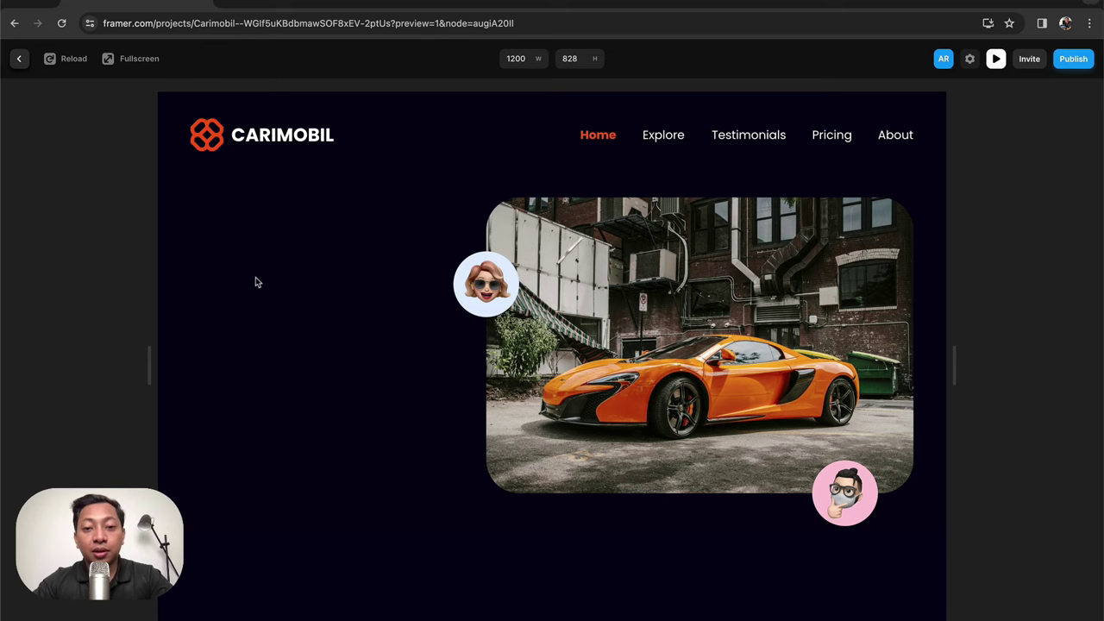
pyautogui.scroll(-1, 271, 296)
pyautogui.scroll(1, 271, 295)
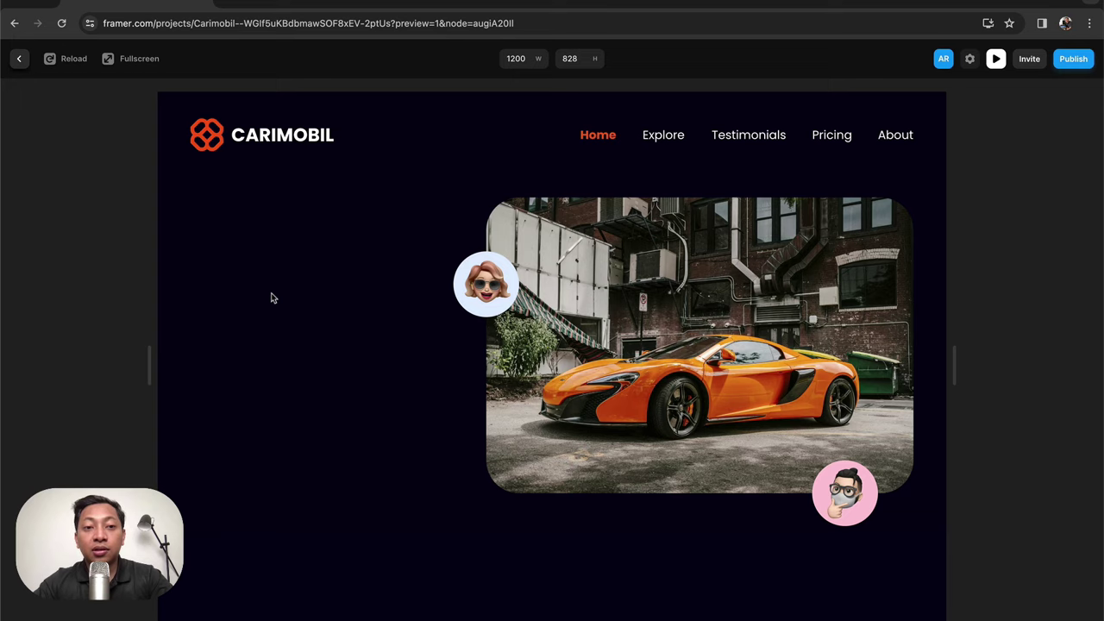
# - Switch to the BuildWithAngga website and search its classes for "bikin website tanpa koding"
pyautogui.press('Escape')
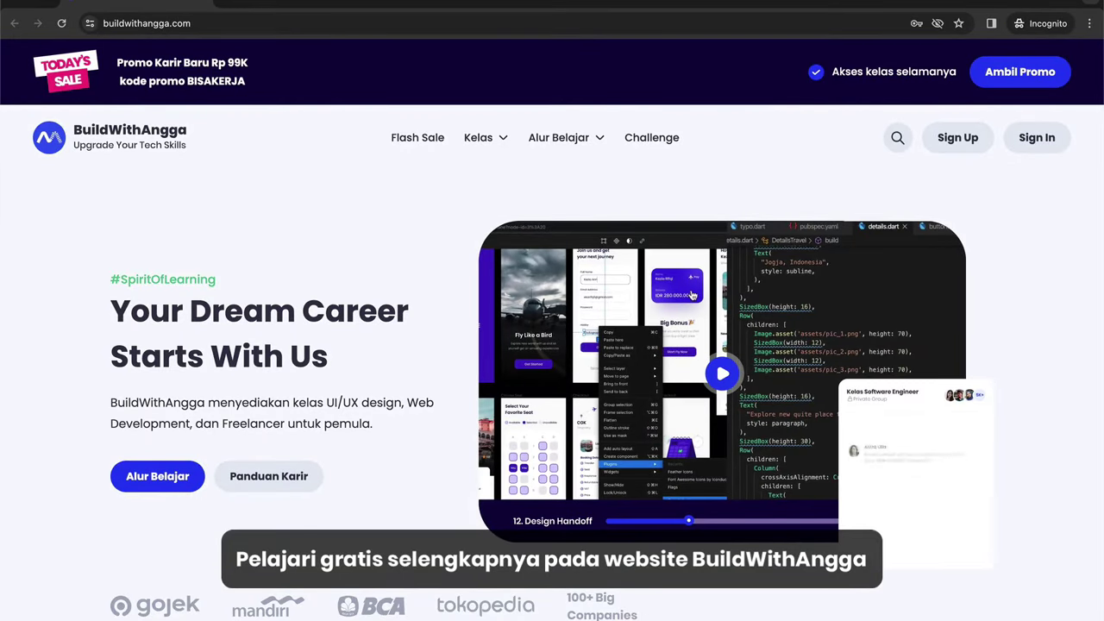
pyautogui.click(898, 138)
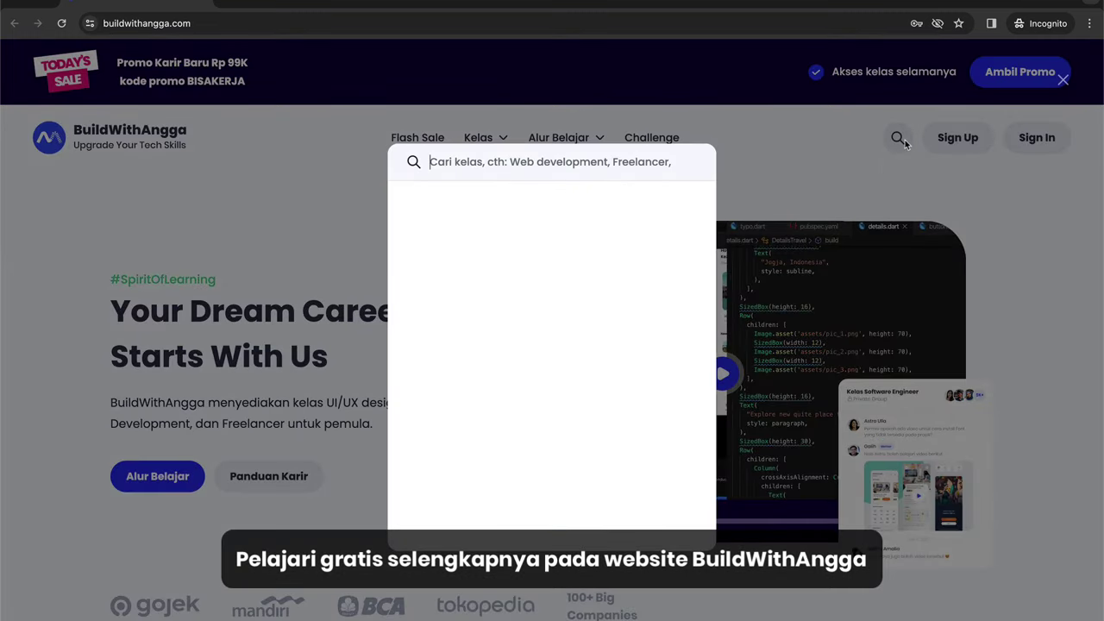
pyautogui.write('bikin website tanpa koding')
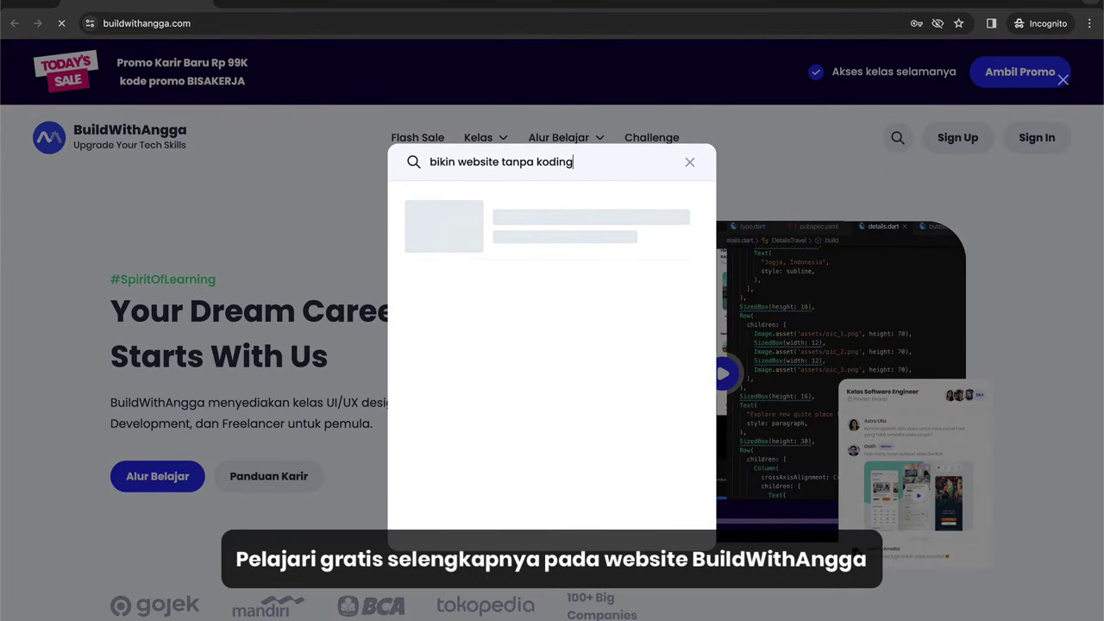
pyautogui.press('Return')
# - Open the course "Framer for Beginners: Bikin Website Modern Tanpa Koding" and review its description, lessons and the Basic and Plus pricing plans
pyautogui.scroll(-5, 474, 311)
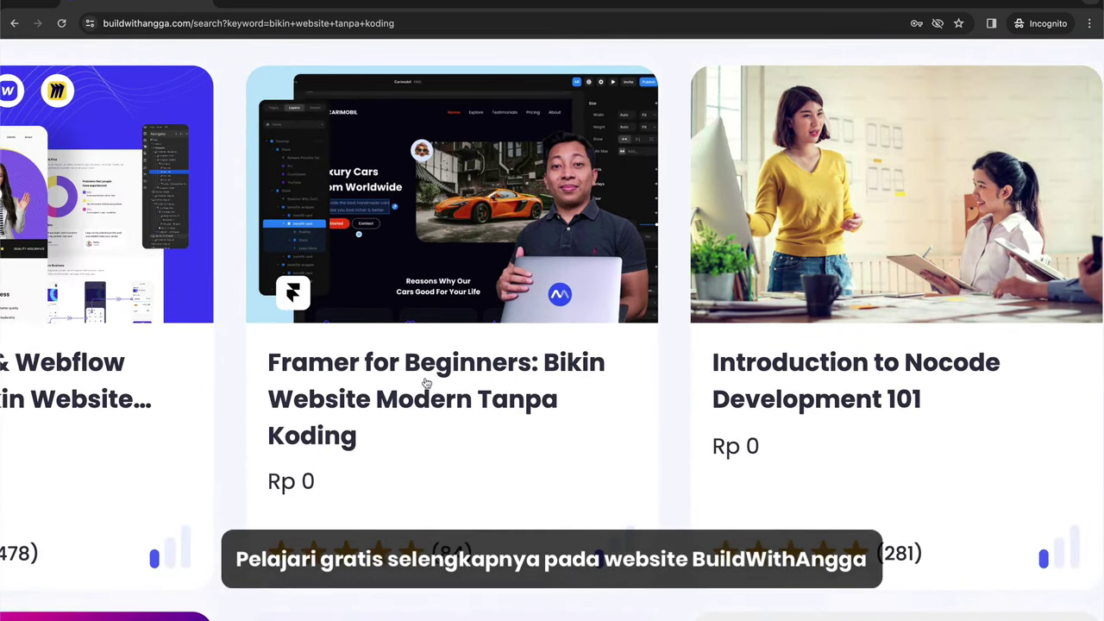
pyautogui.click(434, 401)
pyautogui.scroll(-8, 575, 407)
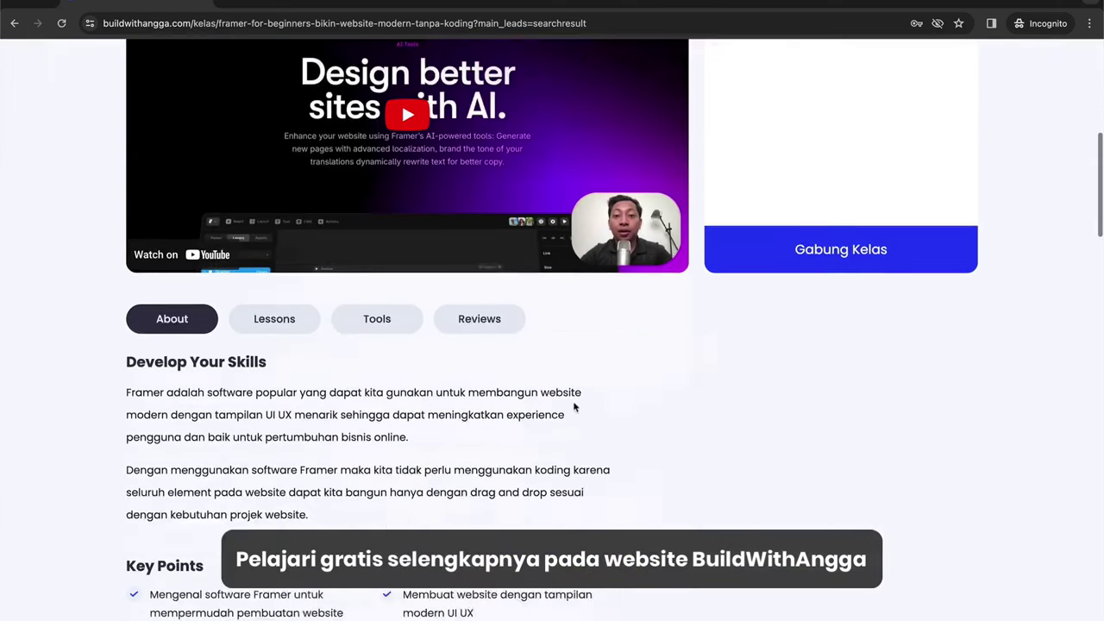
pyautogui.scroll(-15, 369, 362)
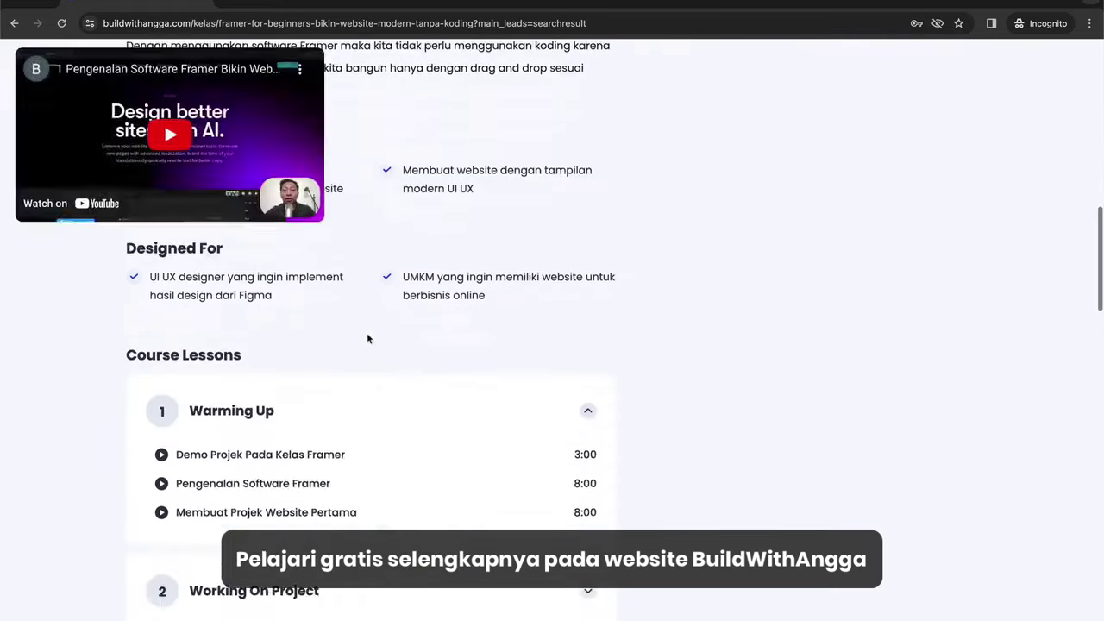
pyautogui.scroll(-2, 371, 384)
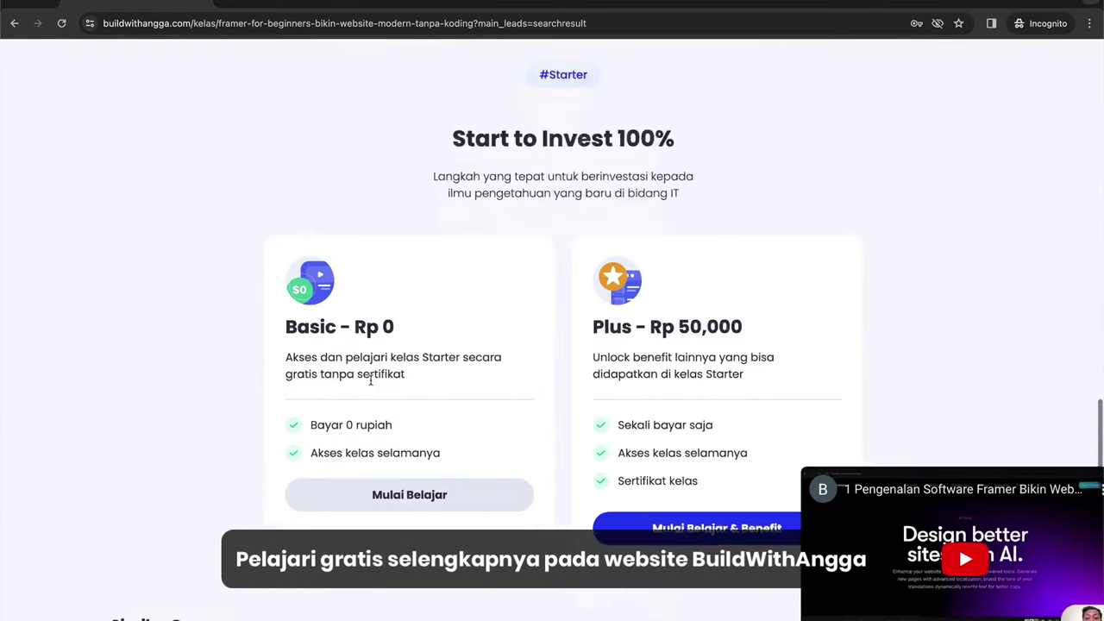
pyautogui.scroll(3, 371, 379)
pyautogui.moveTo(305, 300); pyautogui.dragTo(393, 373)
pyautogui.scroll(-1, 393, 372)
pyautogui.scroll(2, 393, 372)
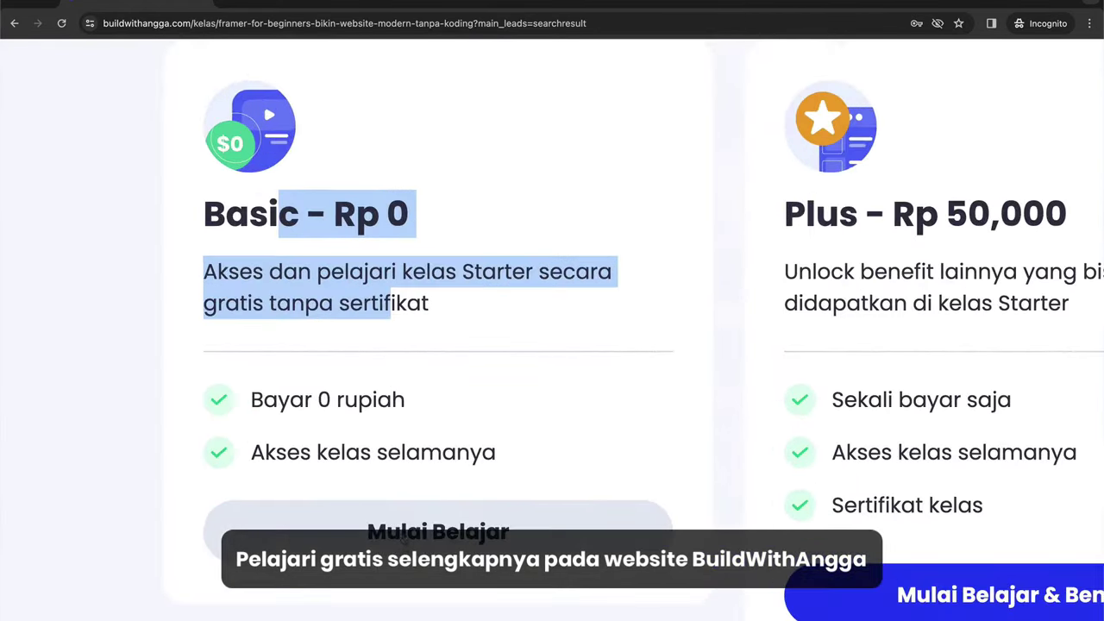